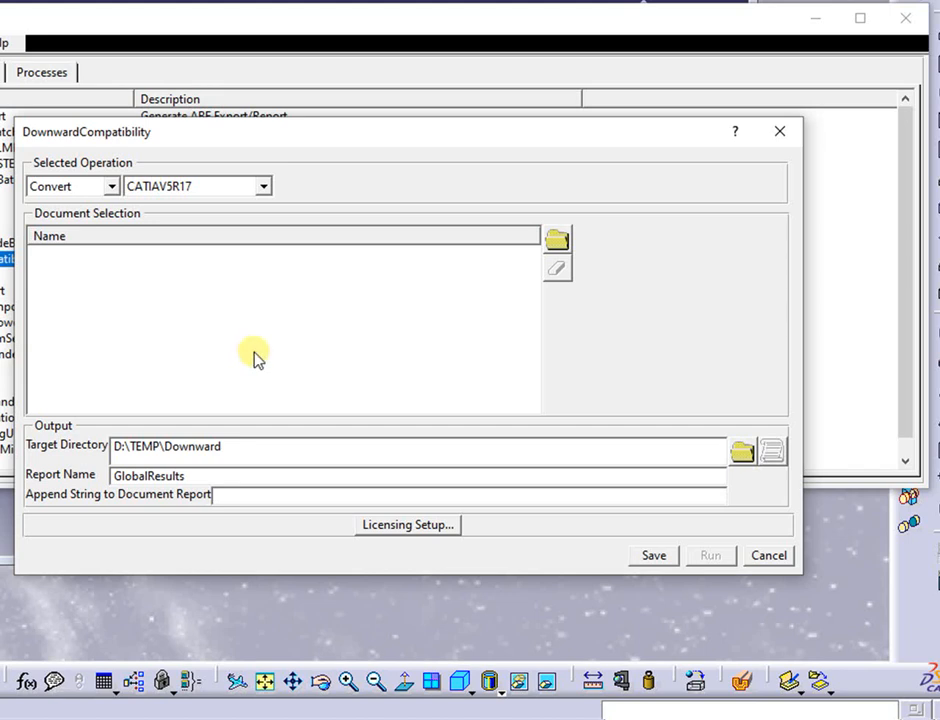
# Step: In the document selection for the conversion, set the default target directory to D:\TEMP\Downward
pyautogui.click(557, 238)
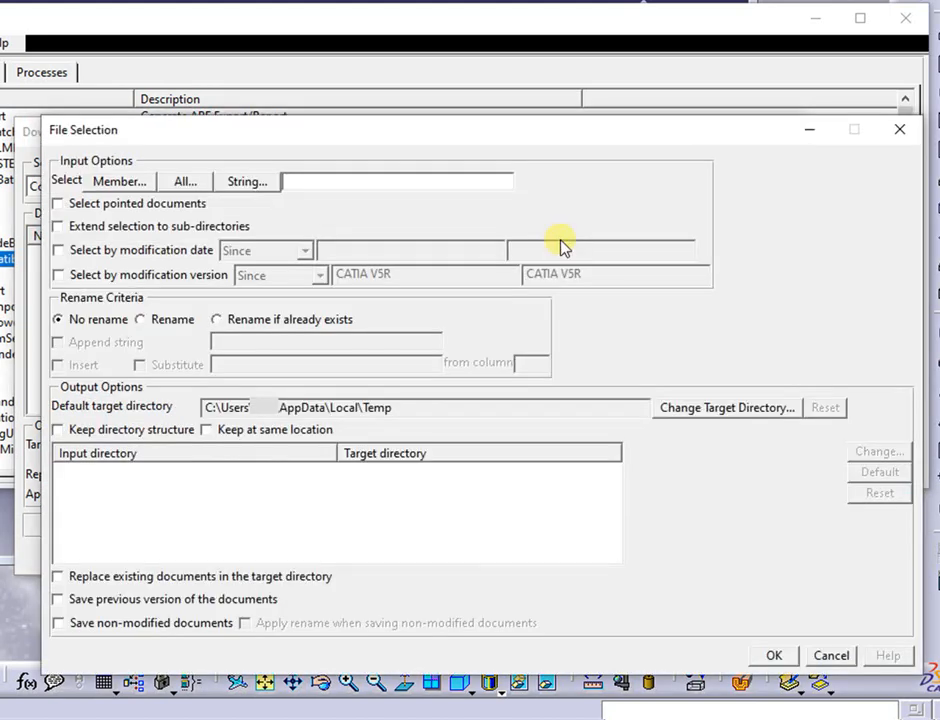
pyautogui.click(726, 410)
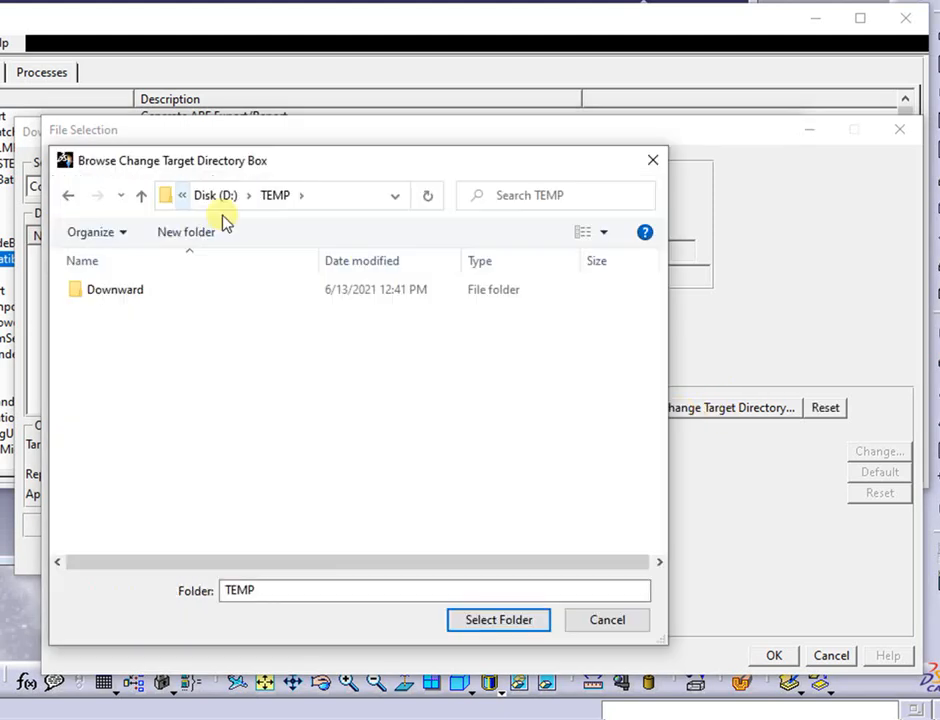
pyautogui.click(120, 292)
pyautogui.doubleClick(120, 290)
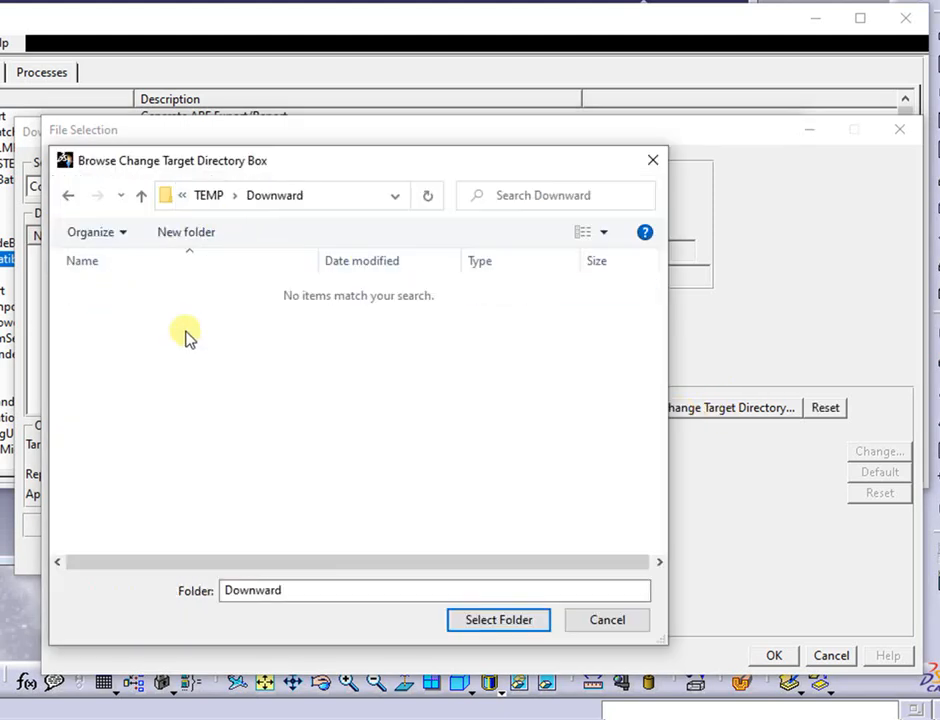
pyautogui.click(529, 620)
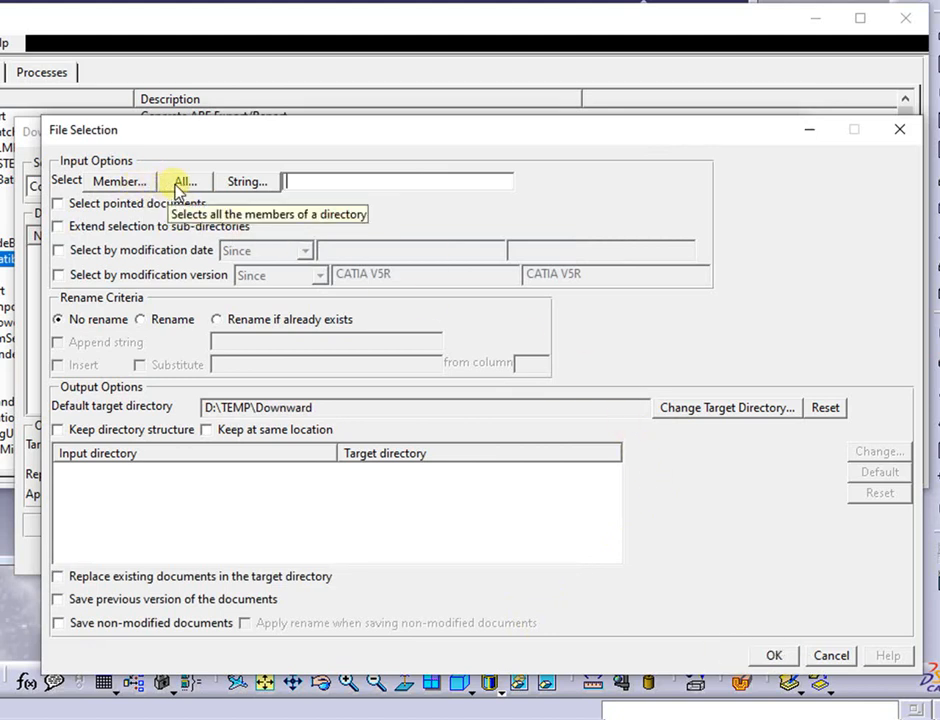
# Step: Add EN_1663-M8-8.CATPart from D:\TEMP as the document to convert and accept the file selection
pyautogui.click(120, 181)
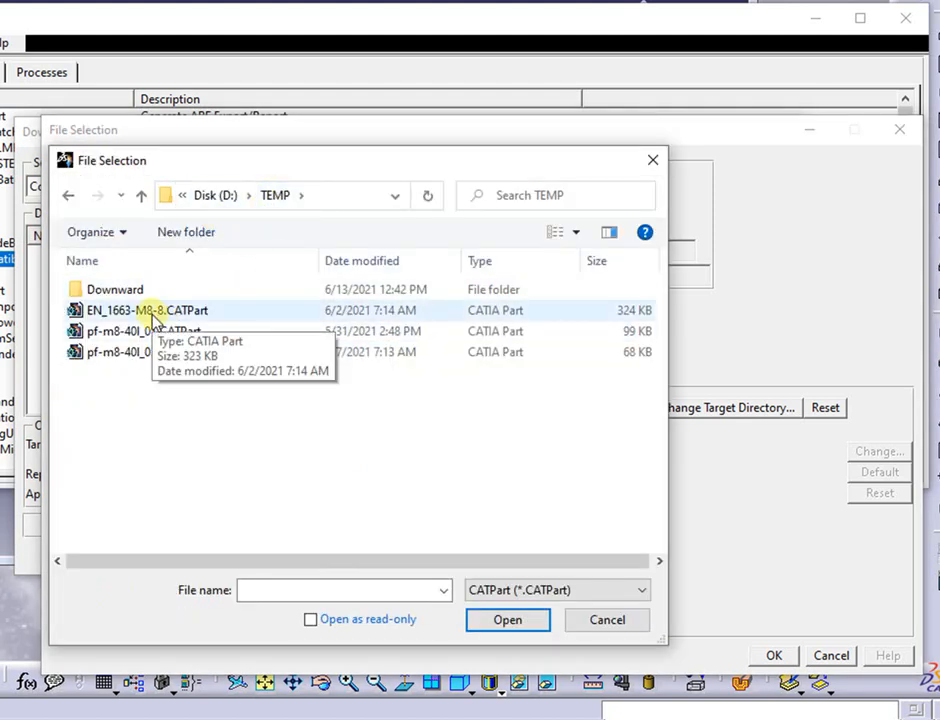
pyautogui.click(152, 315)
pyautogui.click(507, 620)
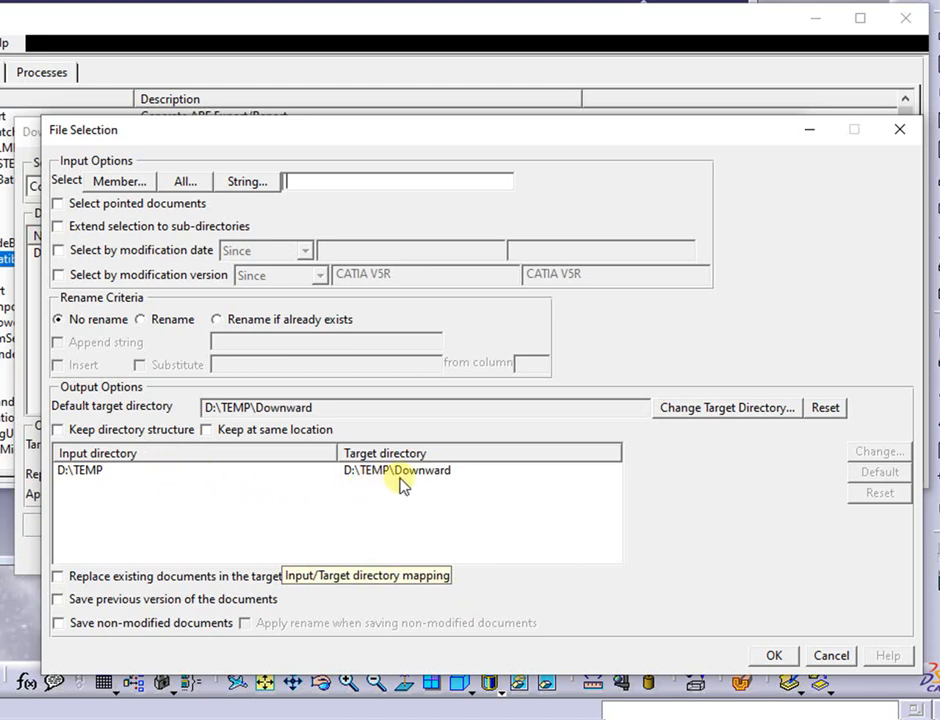
pyautogui.click(775, 655)
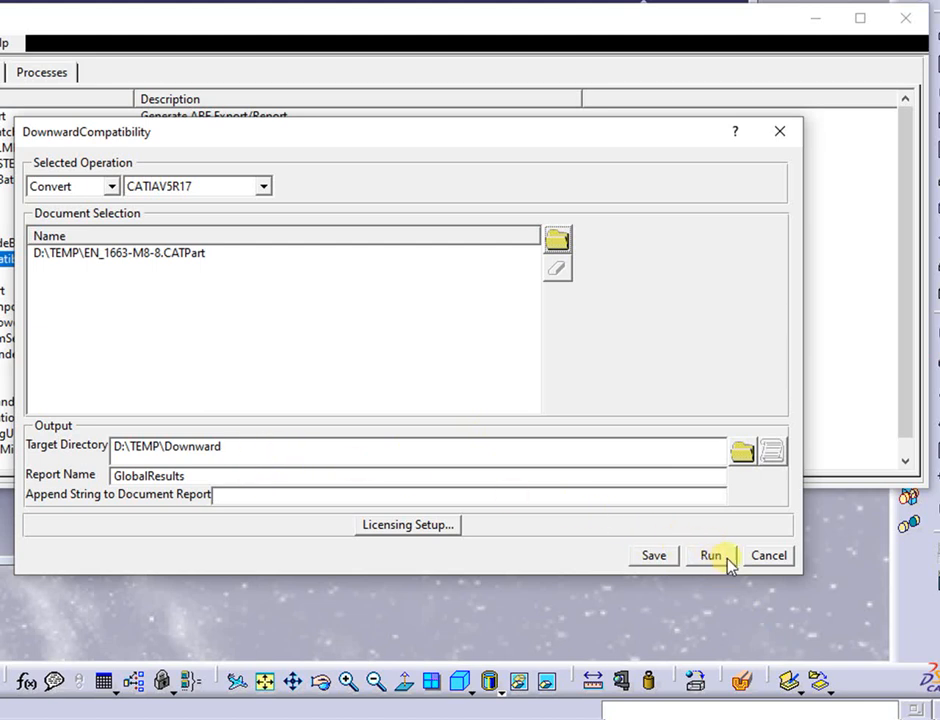
# Step: Run the downward compatibility conversion to CATIAV5R17 without saving the batch parameters, and close the batch monitor
pyautogui.click(667, 562)
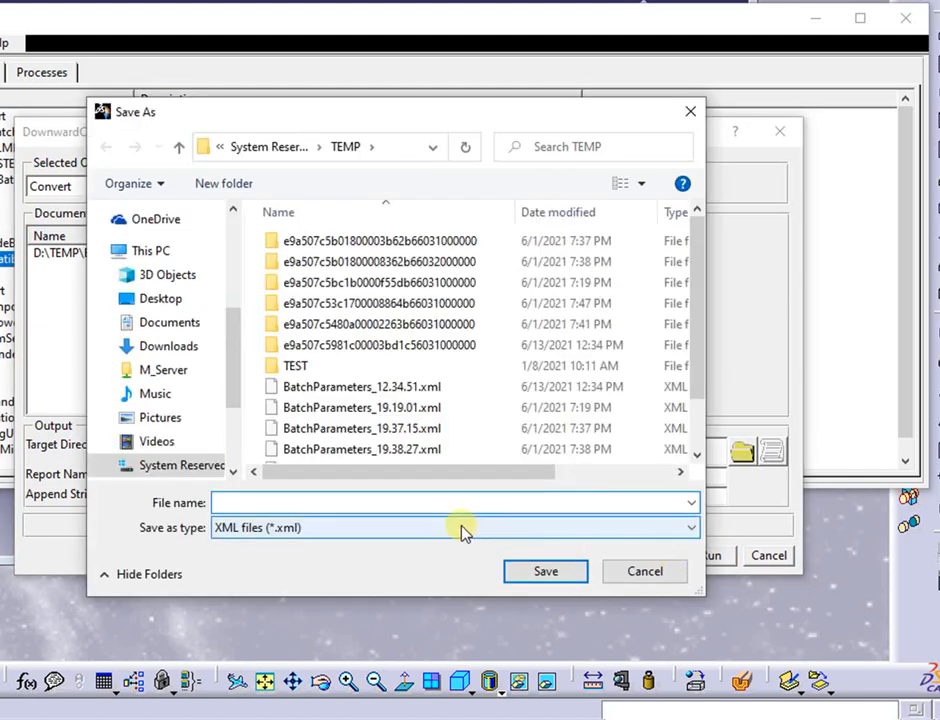
pyautogui.click(652, 571)
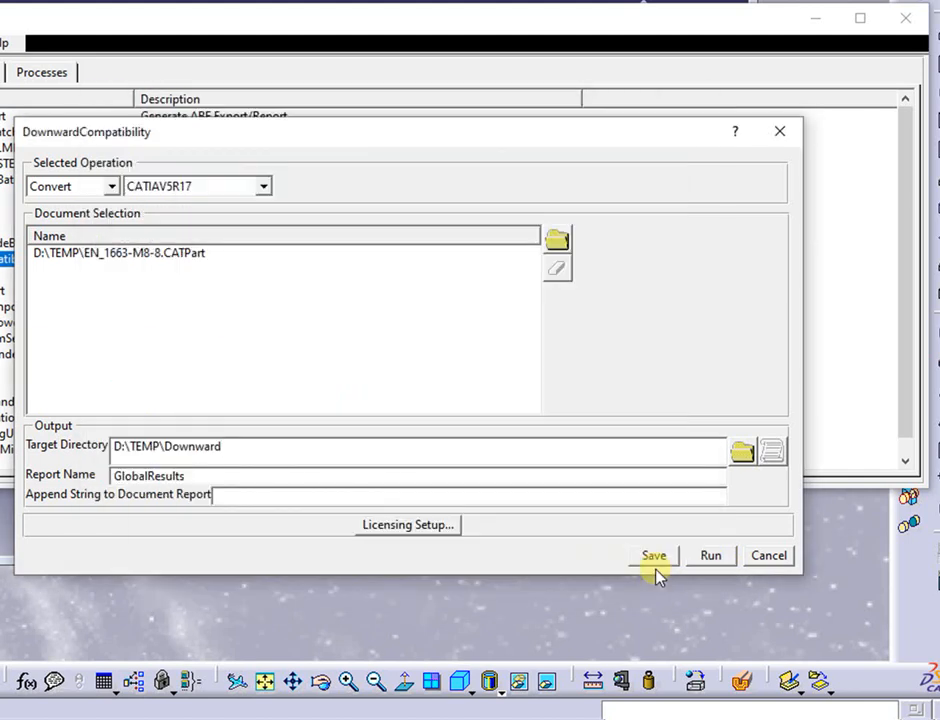
pyautogui.click(712, 556)
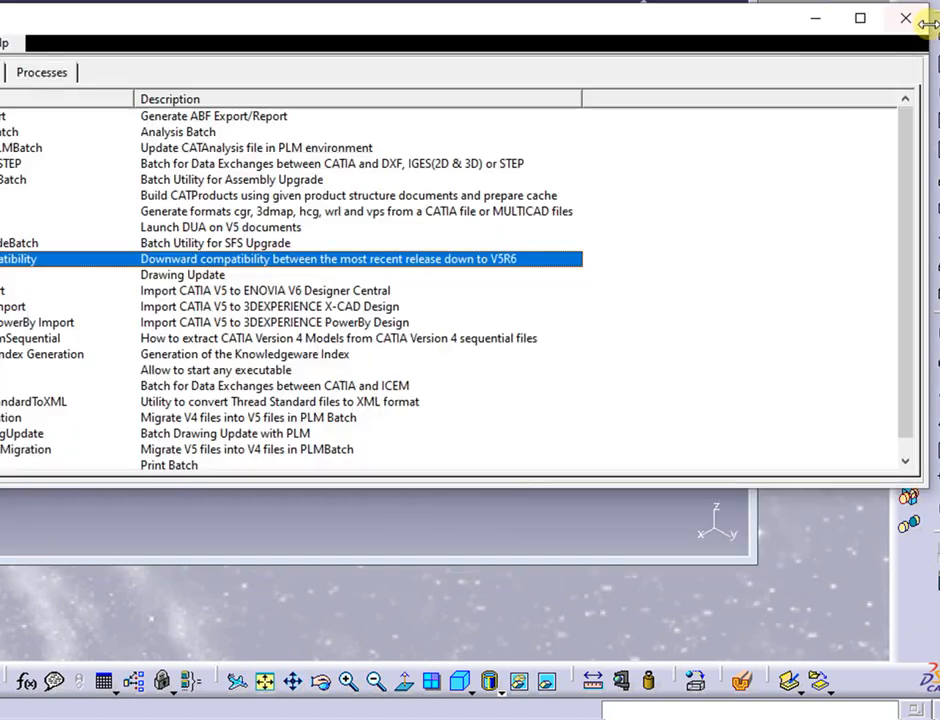
pyautogui.click(916, 20)
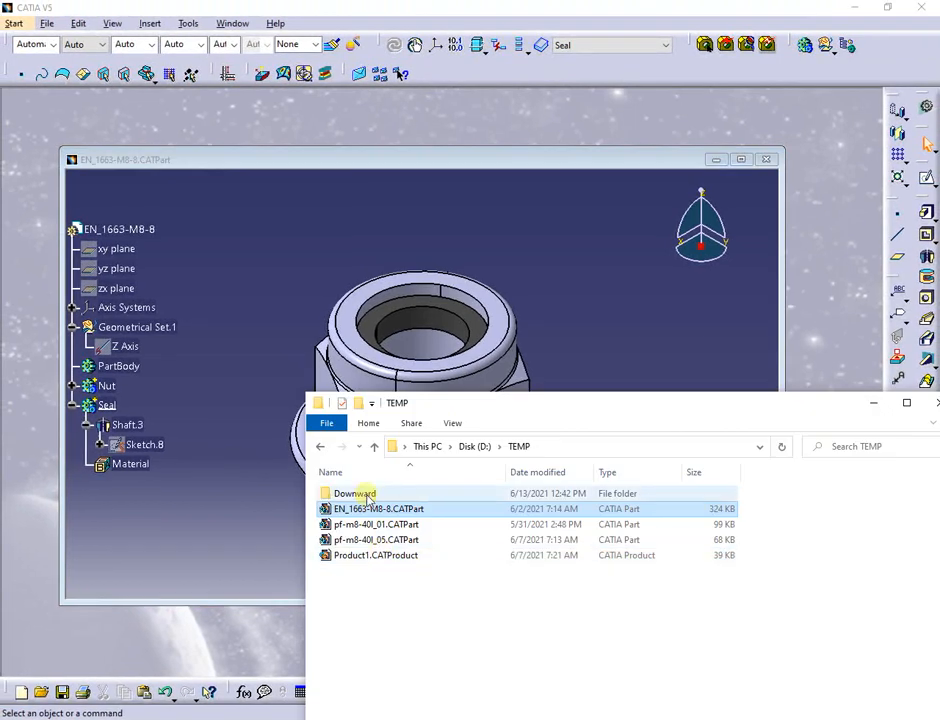
# Step: Close the original part, then inspect the converted EN_1663-M8-8.CATPart from D:\TEMP\Downward and its HTML report
pyautogui.doubleClick(342, 493)
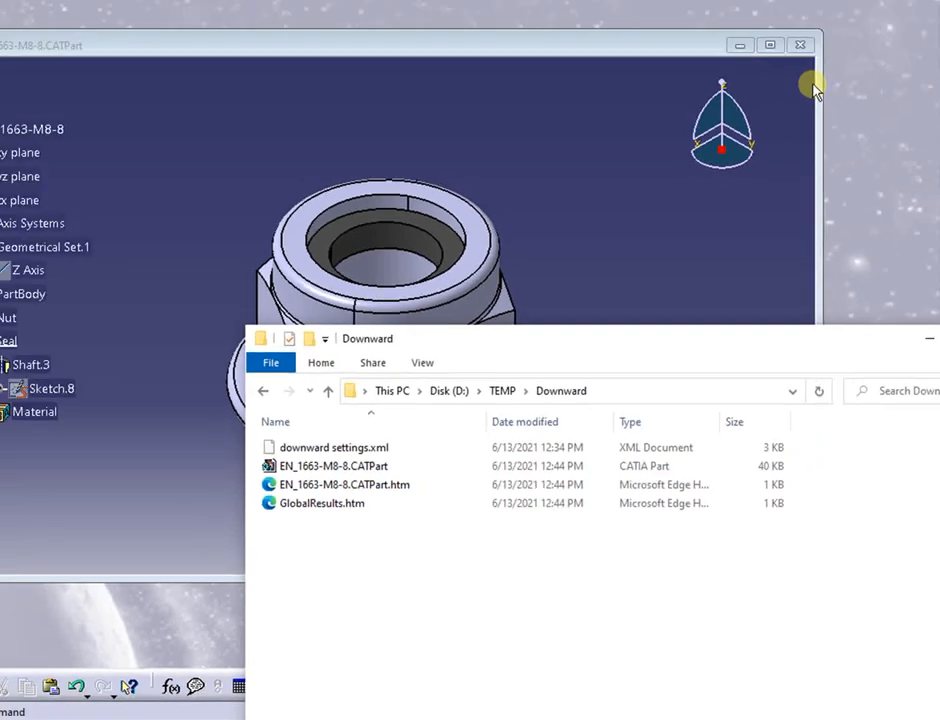
pyautogui.click(766, 157)
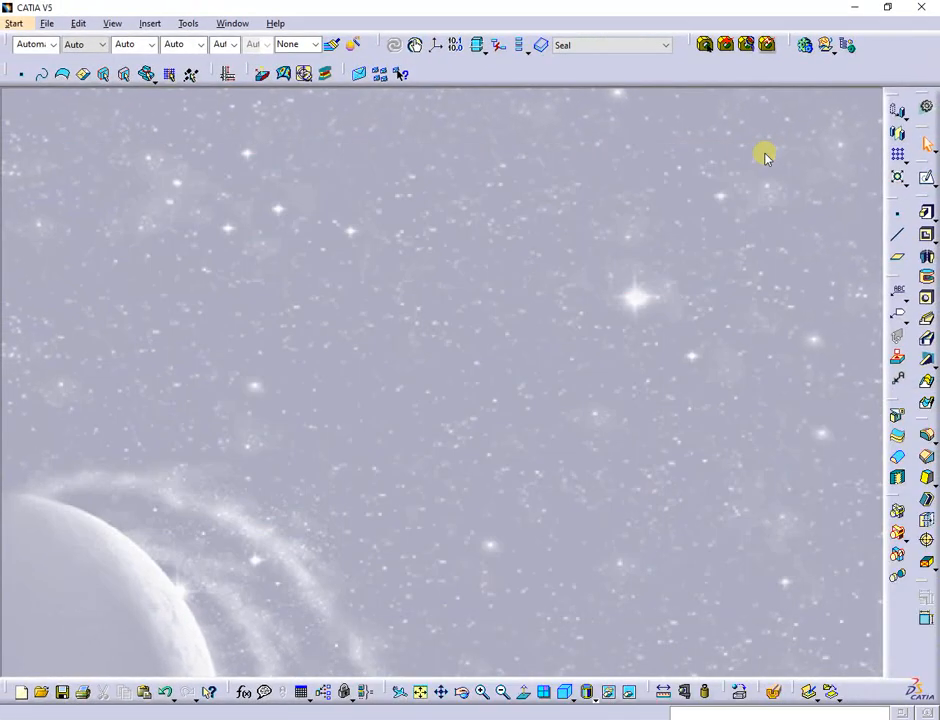
pyautogui.hotkey('alt', 'Tab')
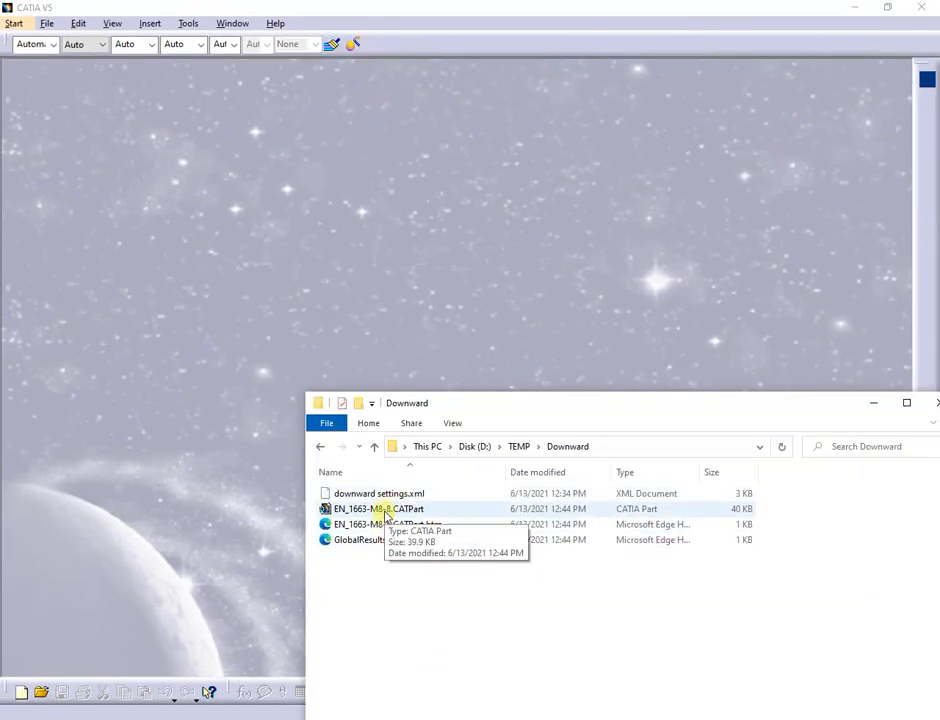
pyautogui.moveTo(384, 509); pyautogui.dragTo(151, 325)
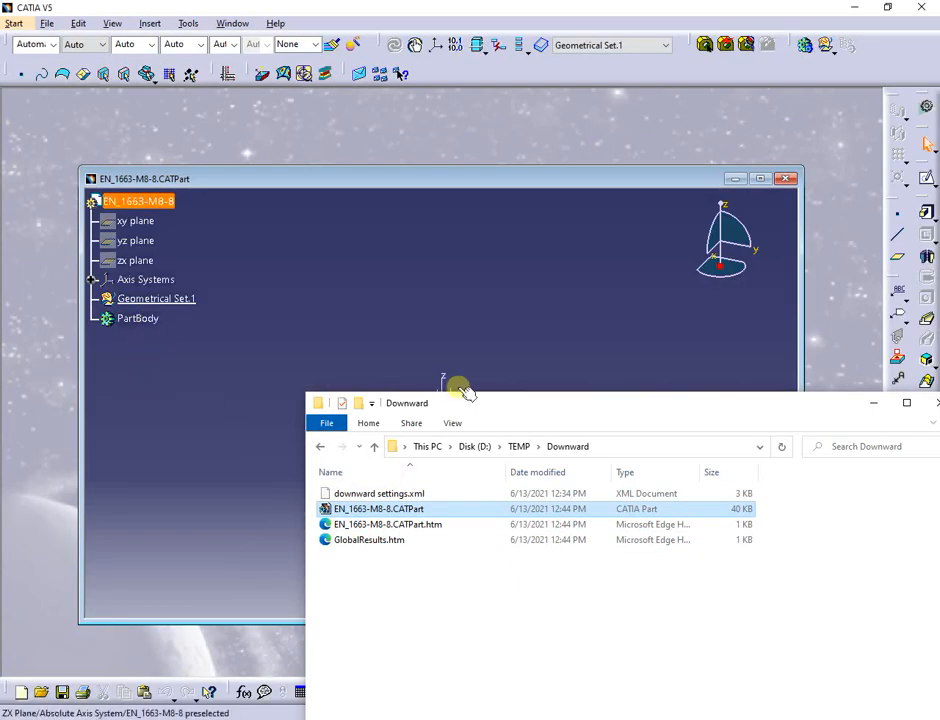
pyautogui.moveTo(481, 400); pyautogui.dragTo(526, 345)
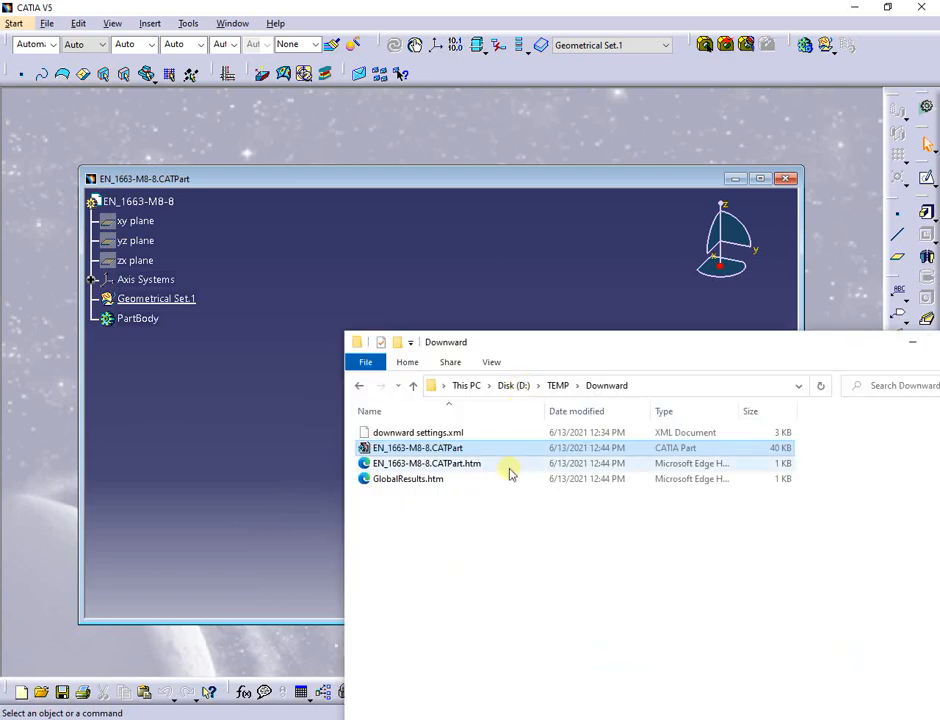
pyautogui.doubleClick(480, 465)
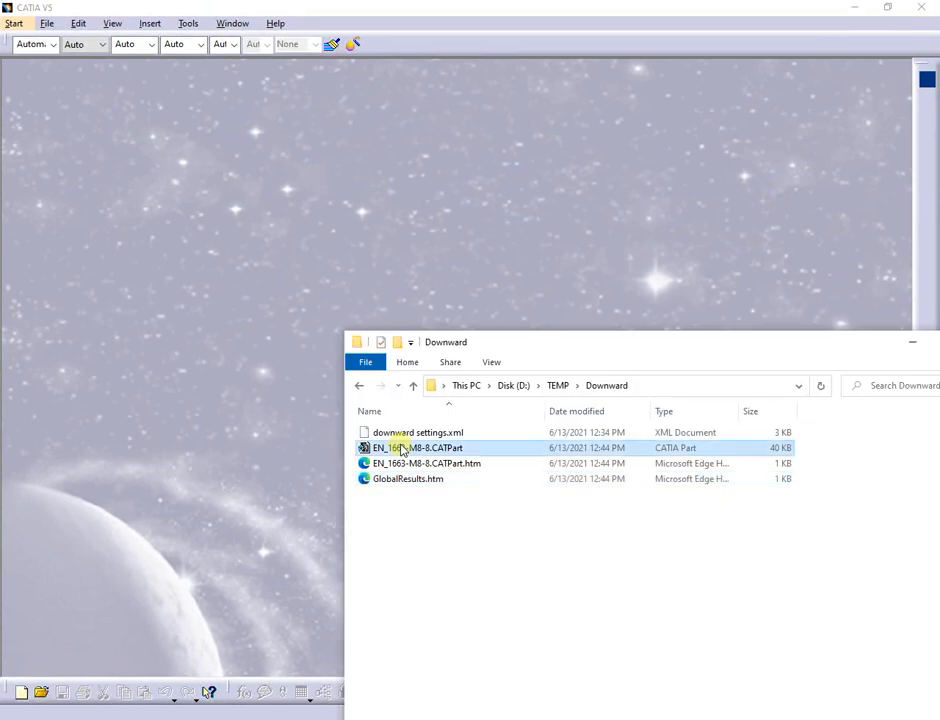
# Step: Delete the converted part and both HTML reports from the Downward folder, and reopen the original EN_1663-M8-8.CATPart from D:\TEMP
pyautogui.moveTo(372, 580); pyautogui.dragTo(440, 436)
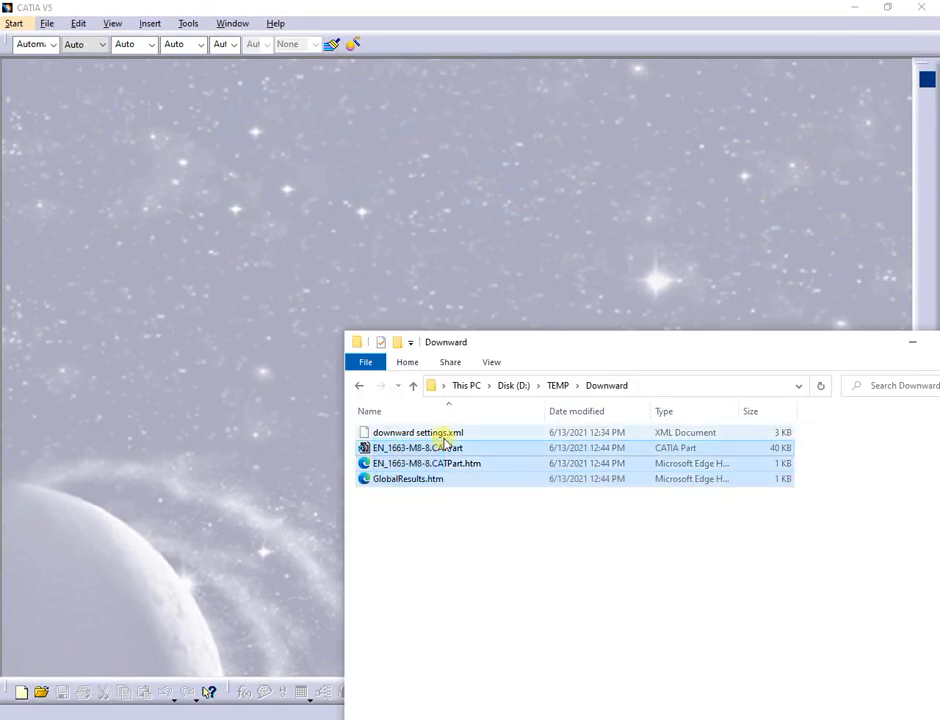
pyautogui.press('Delete')
pyautogui.click(557, 386)
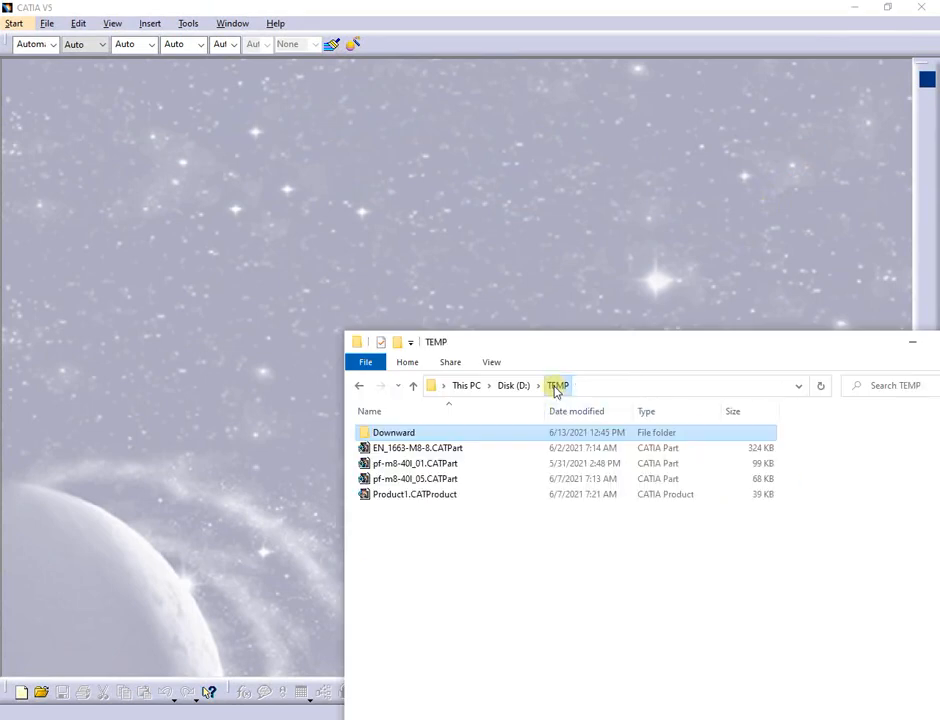
pyautogui.click(452, 449)
pyautogui.moveTo(455, 452); pyautogui.dragTo(137, 279)
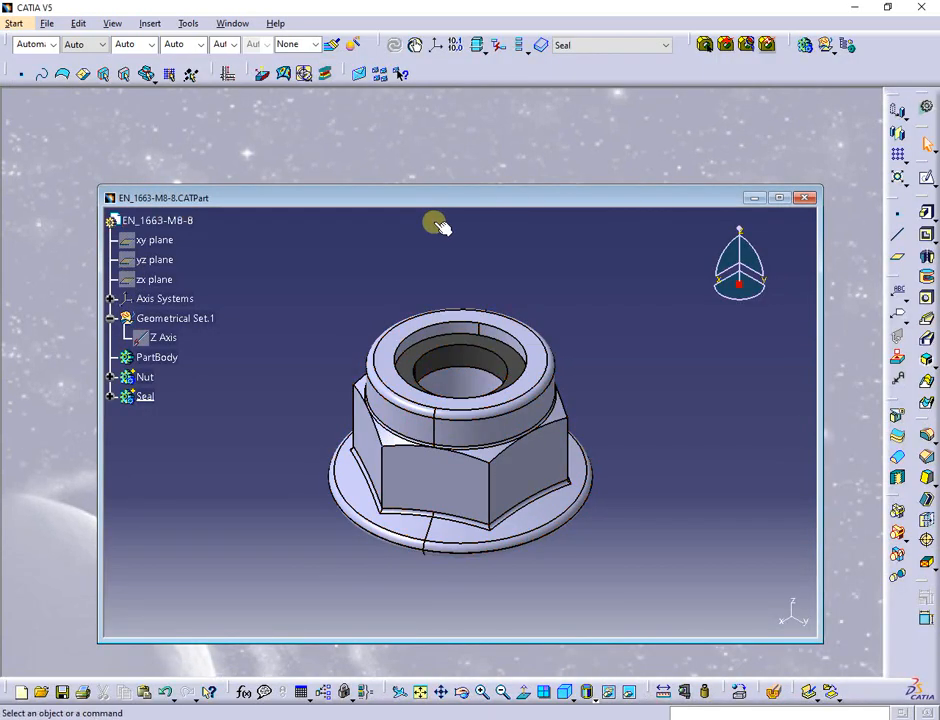
# Step: Make the Nut body the part body of EN_1663-M8-8 with Change Part Body, and save the part
pyautogui.click(158, 358)
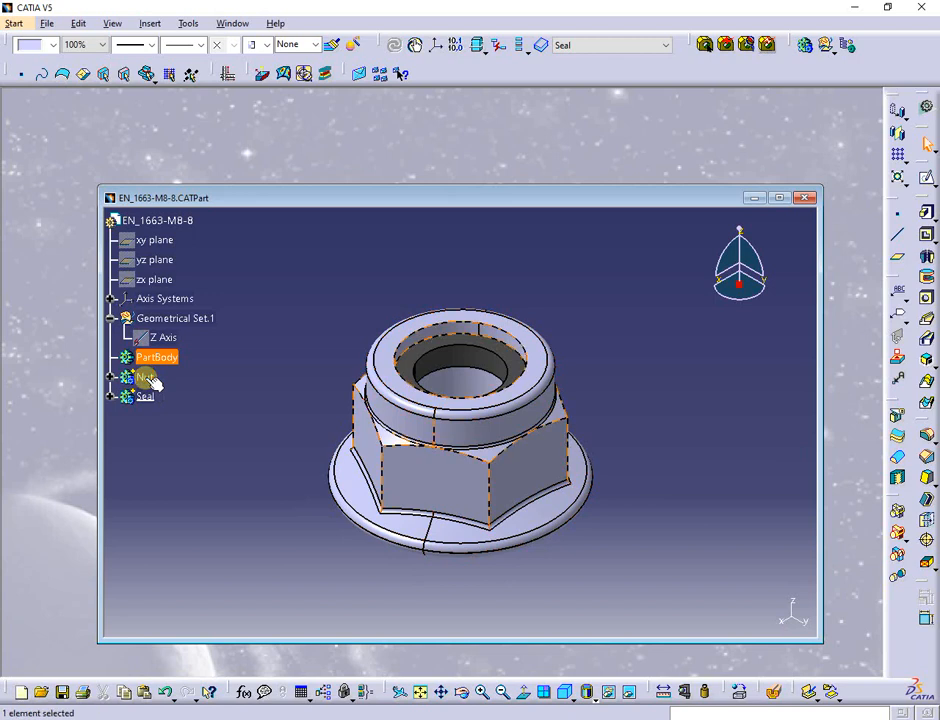
pyautogui.rightClick(156, 380)
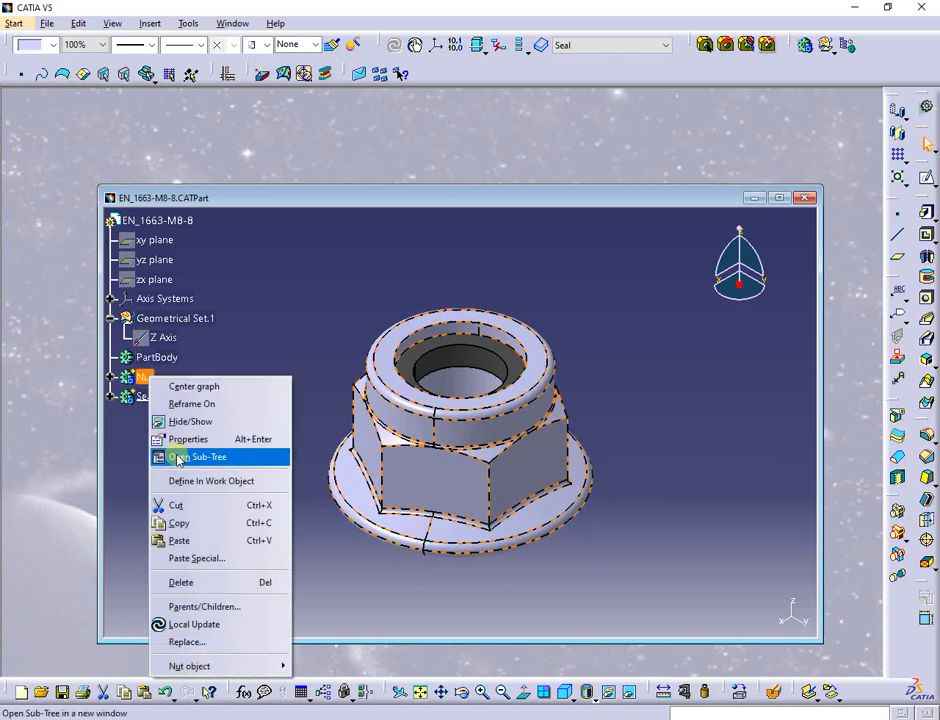
pyautogui.moveTo(245, 668)
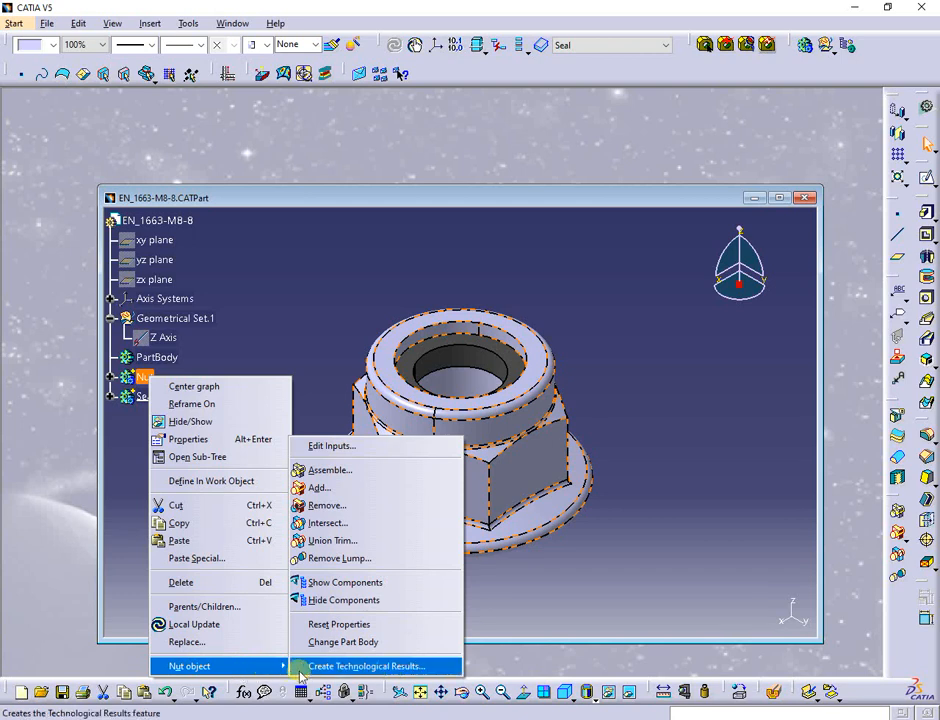
pyautogui.click(335, 643)
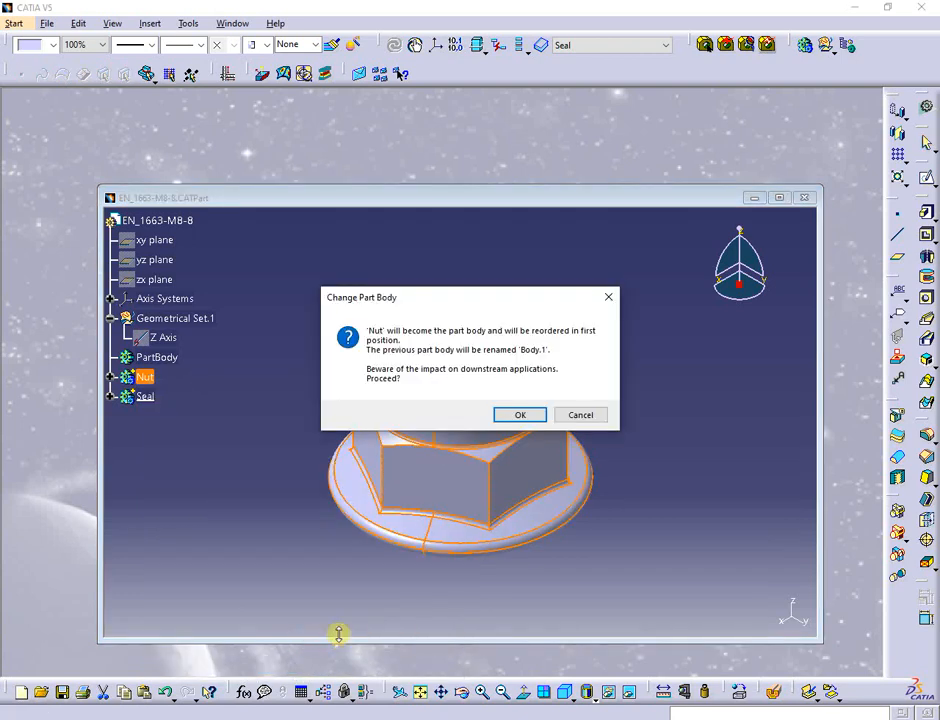
pyautogui.click(520, 415)
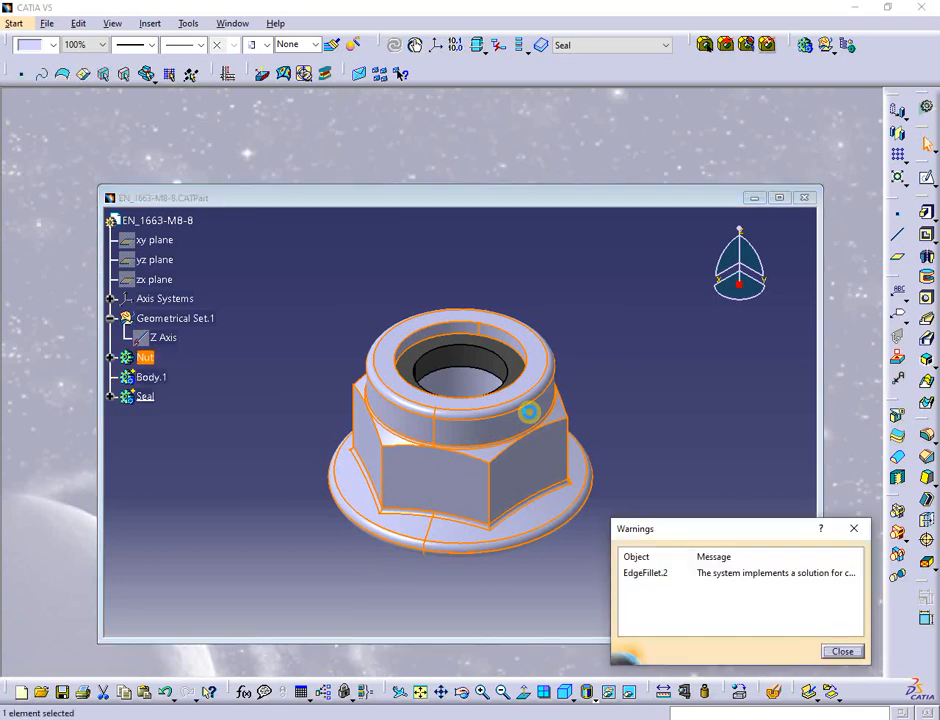
pyautogui.click(850, 652)
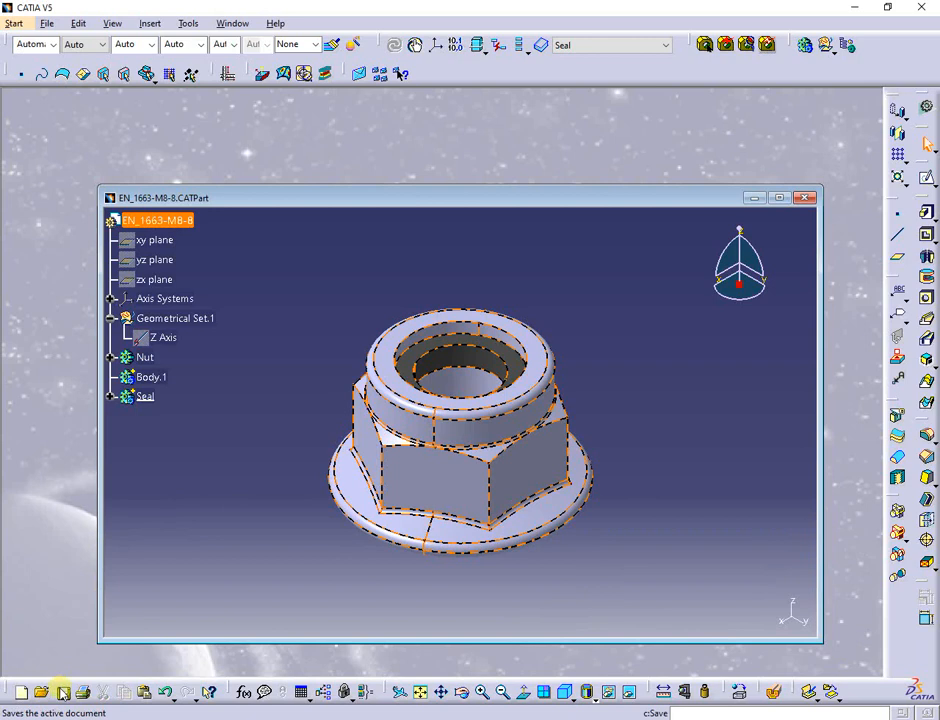
pyautogui.click(62, 692)
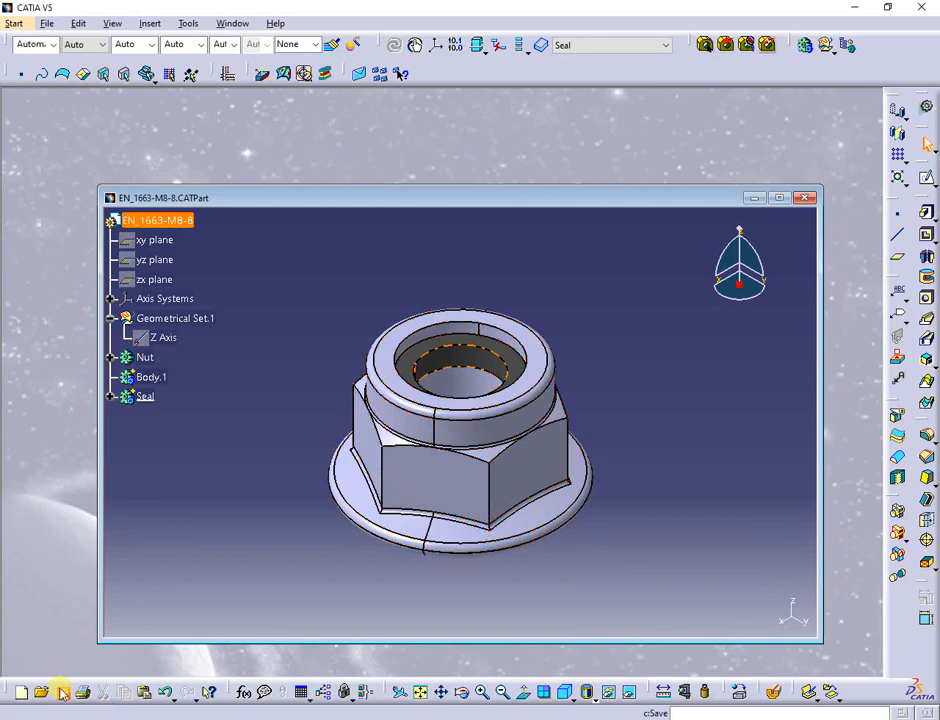
# Step: Rerun the DownwardCompatibility utility to convert D:\TEMP\EN_1663-M8-8.CATPart to CATIAV5R17, and close the batch monitor
pyautogui.click(188, 23)
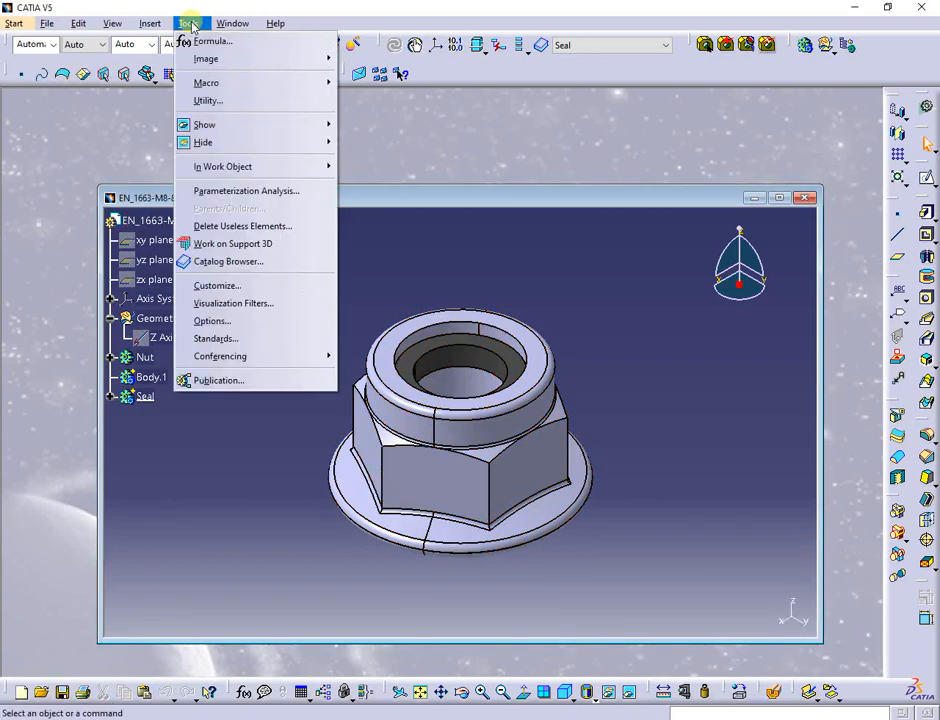
pyautogui.click(212, 98)
pyautogui.doubleClick(292, 373)
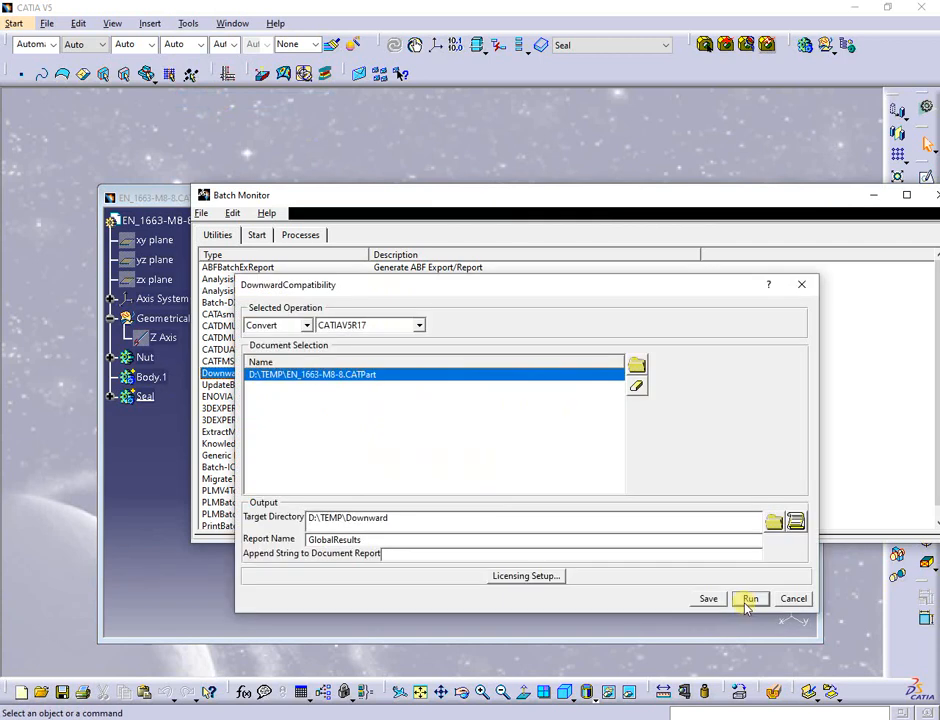
pyautogui.click(792, 599)
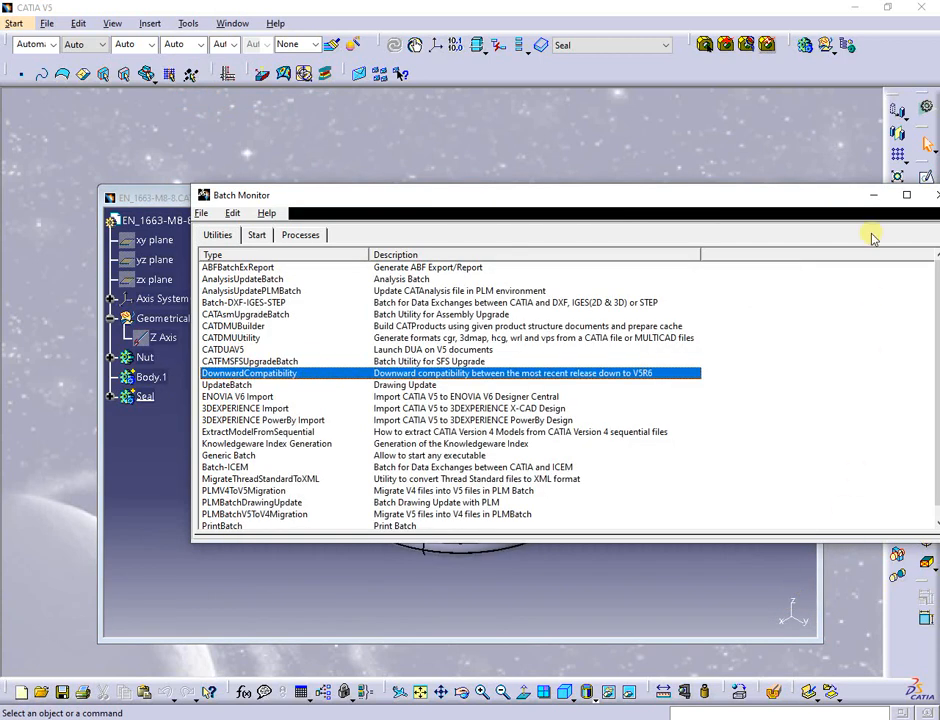
pyautogui.click(775, 193)
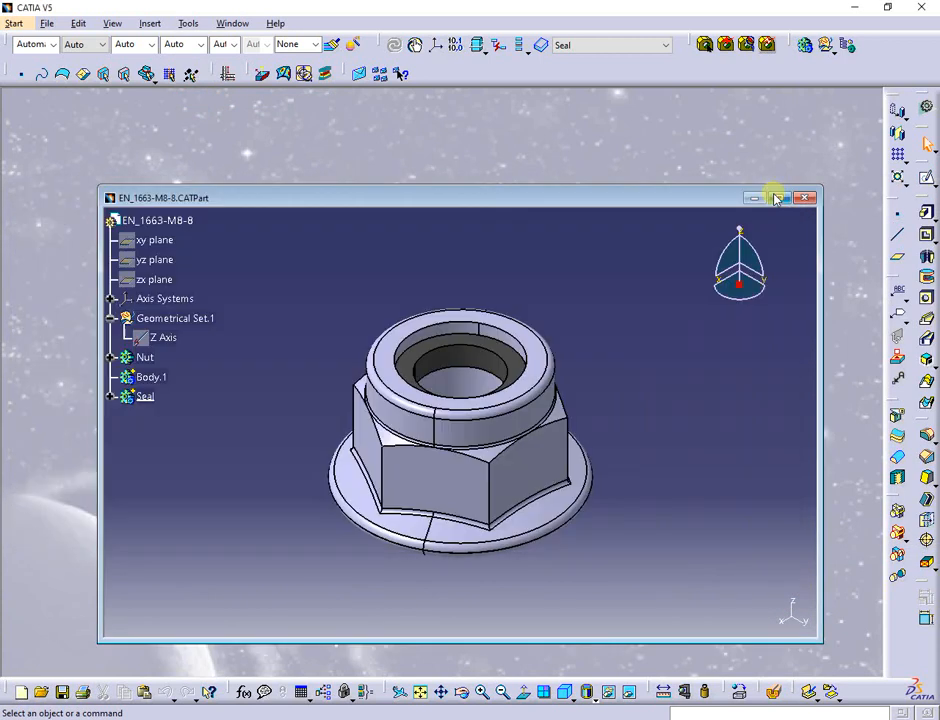
# Step: Close the original part and check the new conversion output in the Downward folder, including the EN_1663-M8-8.CATPart.htm report
pyautogui.click(808, 200)
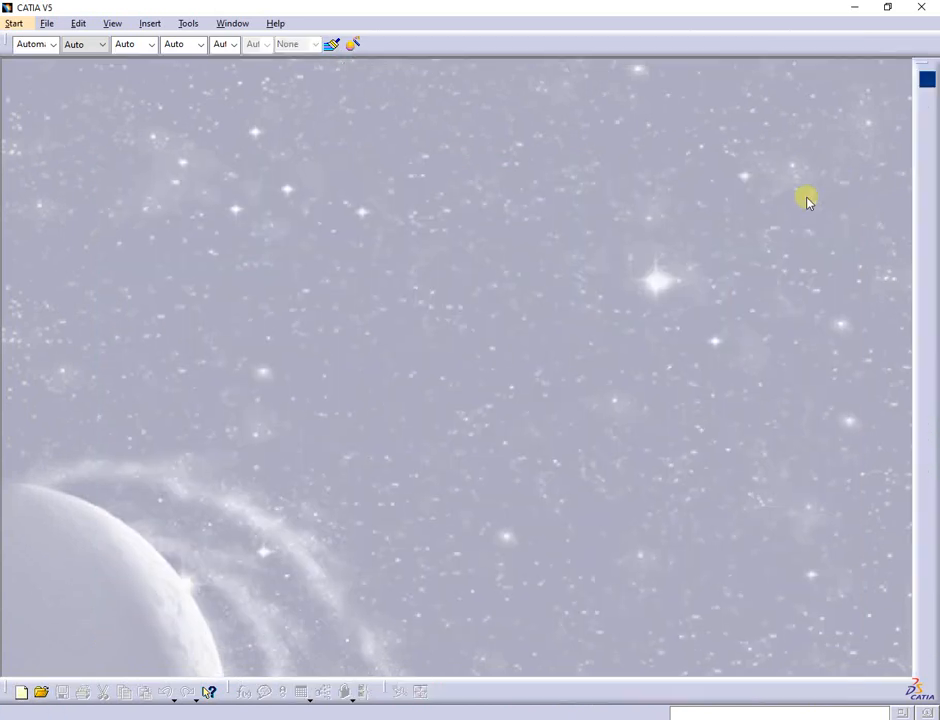
pyautogui.hotkey('alt', 'Tab')
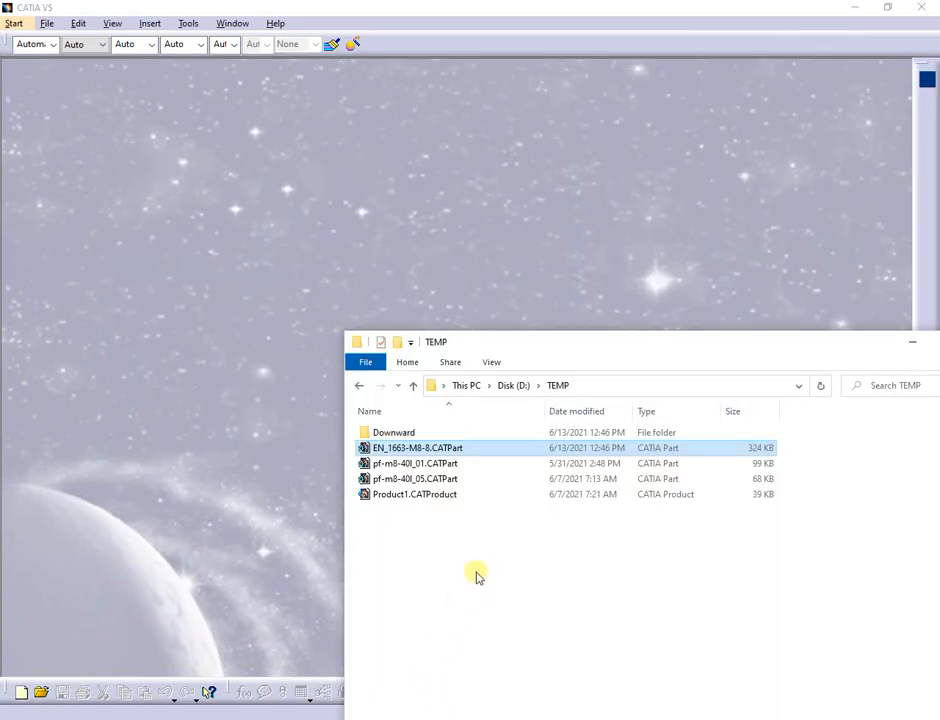
pyautogui.doubleClick(389, 436)
pyautogui.click(409, 451)
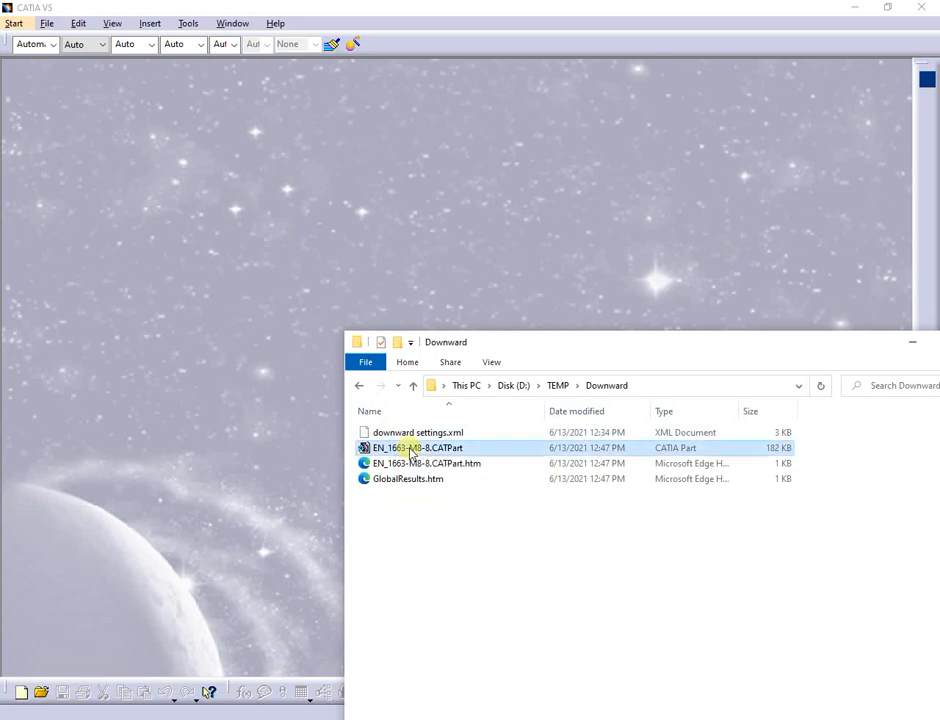
pyautogui.doubleClick(420, 465)
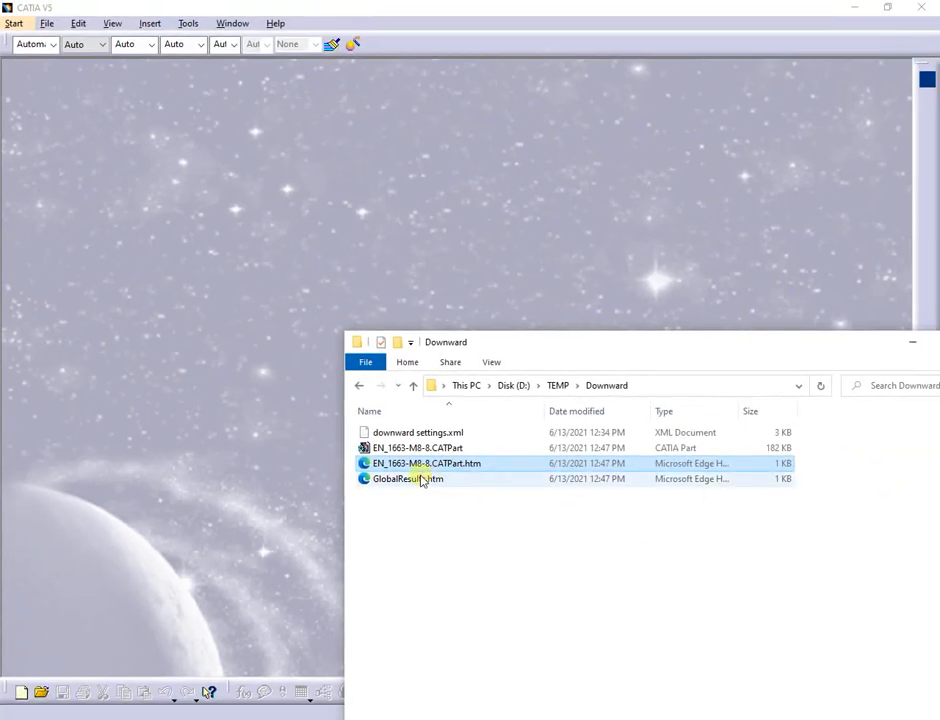
# Step: Open the converted EN_1663-M8-8.CATPart from the Downward folder, examine PartBody, Body.2 and its Solid.1, and close the part
pyautogui.click(420, 450)
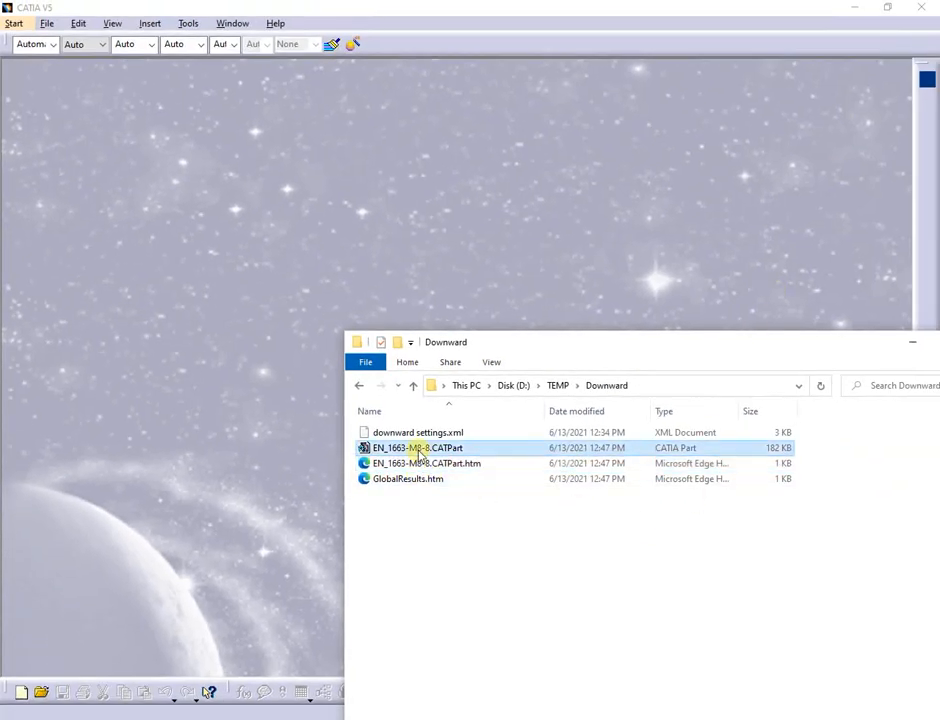
pyautogui.moveTo(147, 300); pyautogui.dragTo(147, 303)
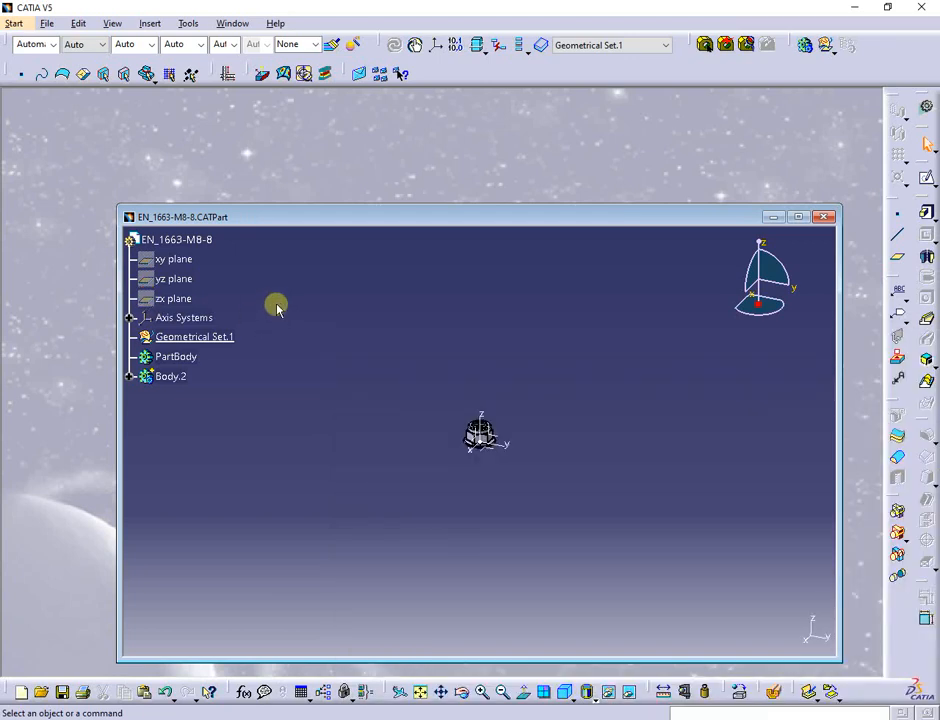
pyautogui.click(176, 357)
pyautogui.click(421, 693)
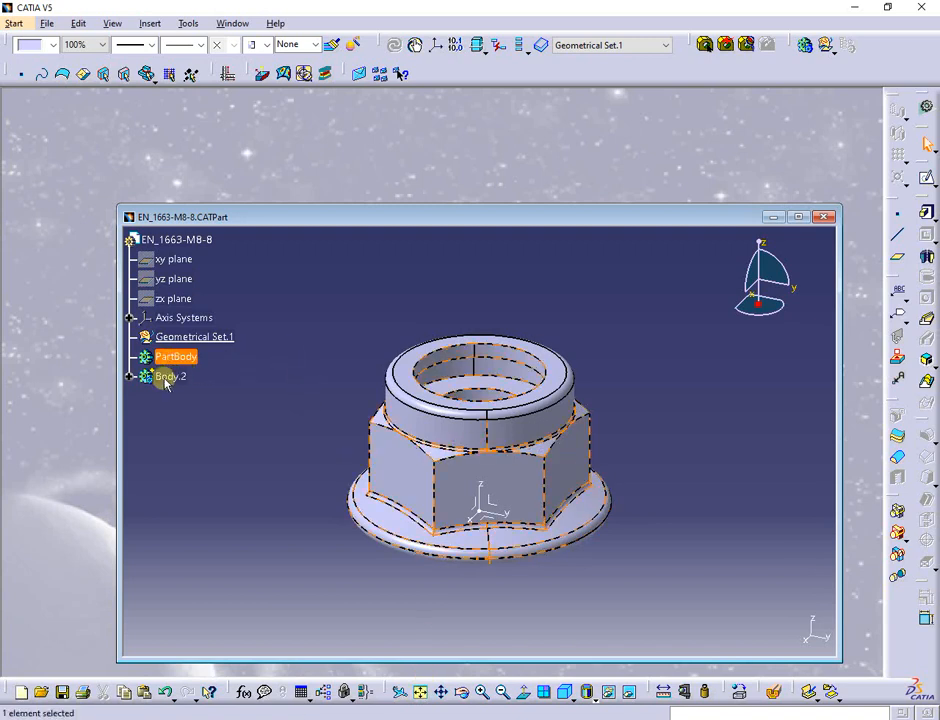
pyautogui.click(171, 380)
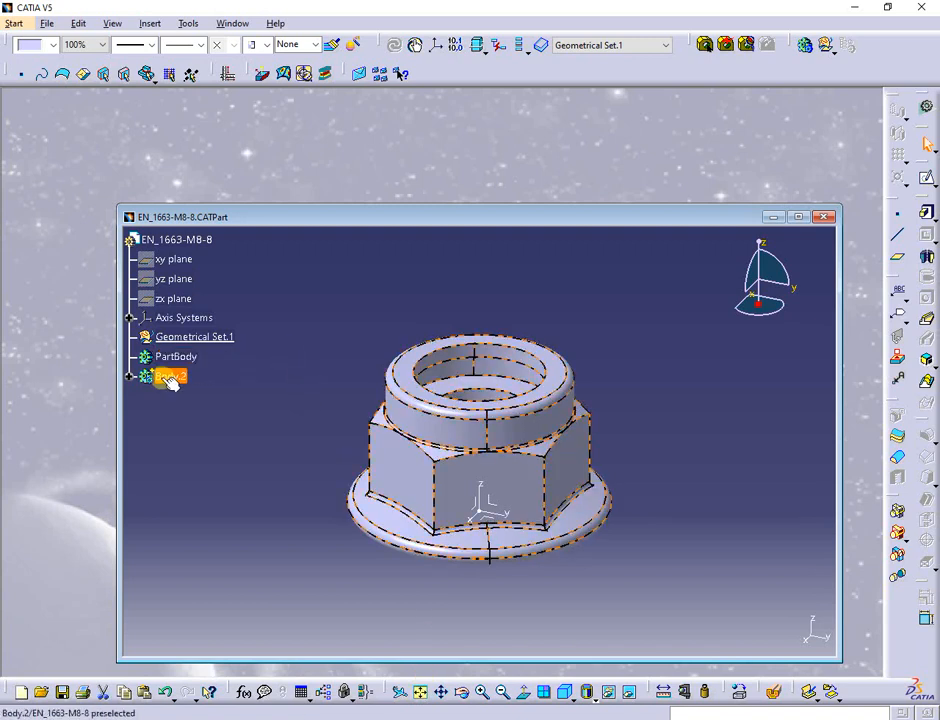
pyautogui.click(131, 377)
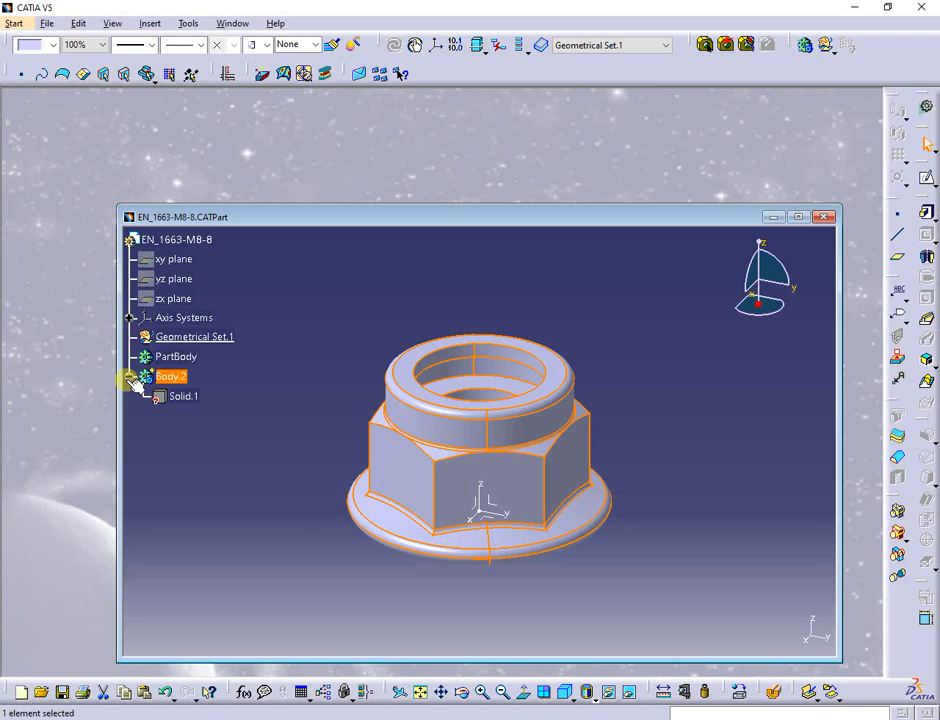
pyautogui.click(193, 399)
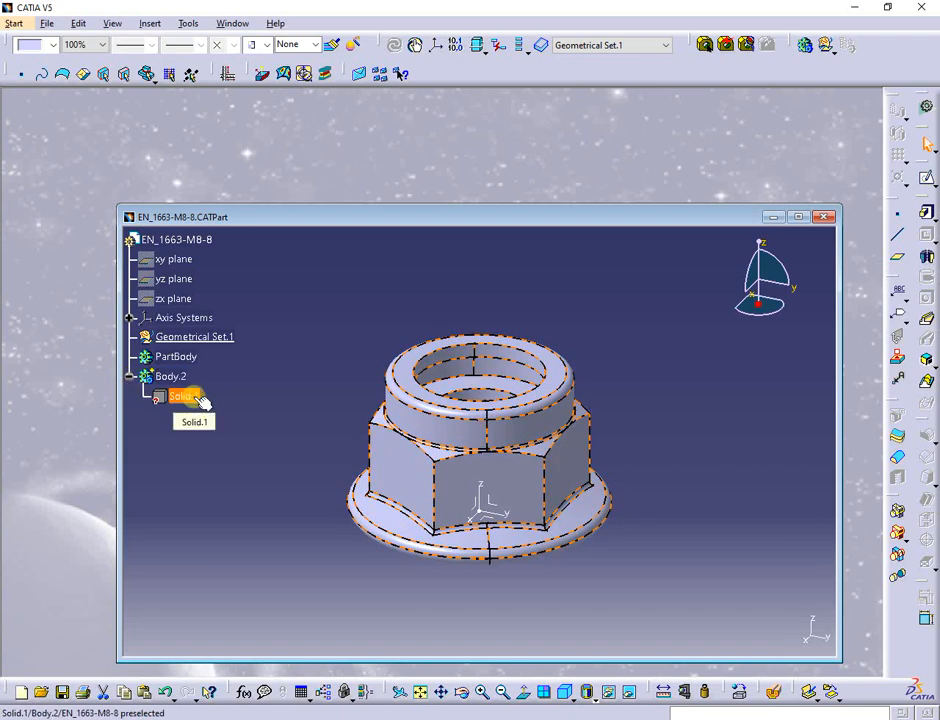
pyautogui.click(490, 366)
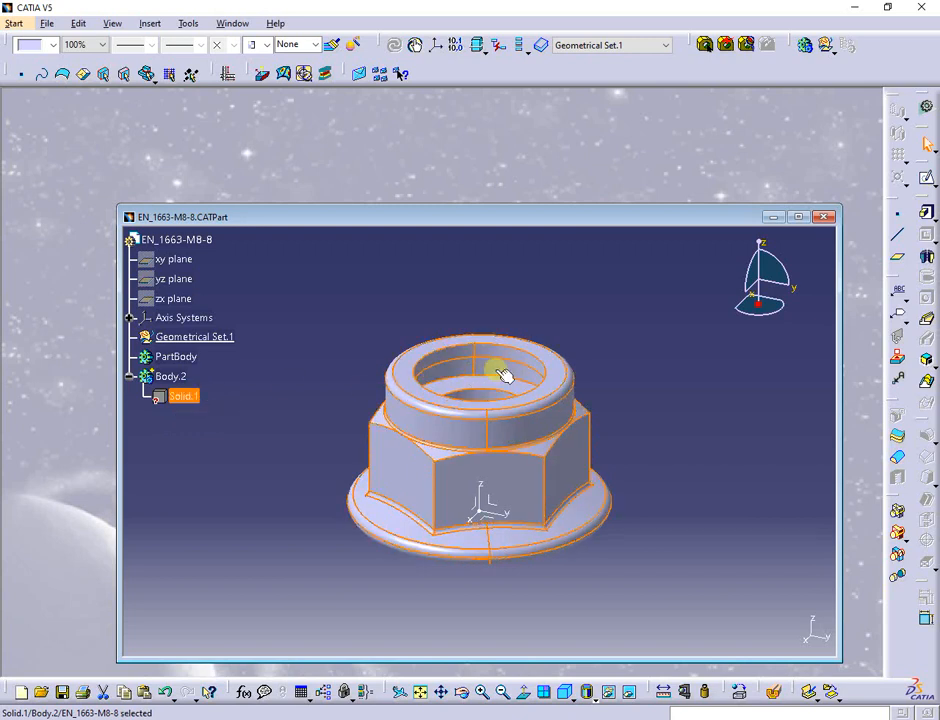
pyautogui.click(448, 300)
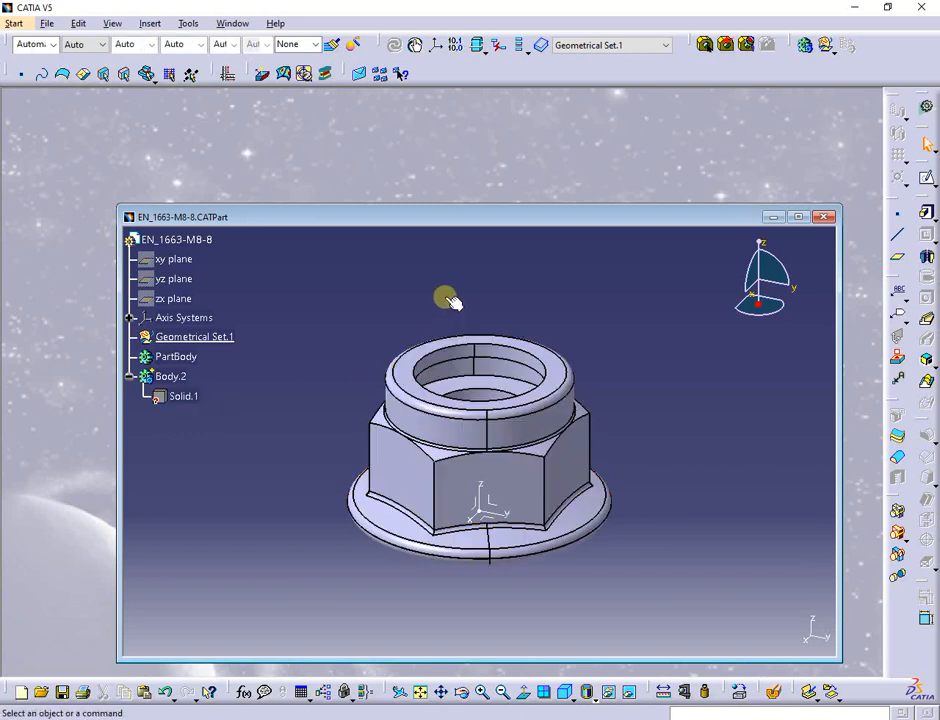
pyautogui.click(826, 217)
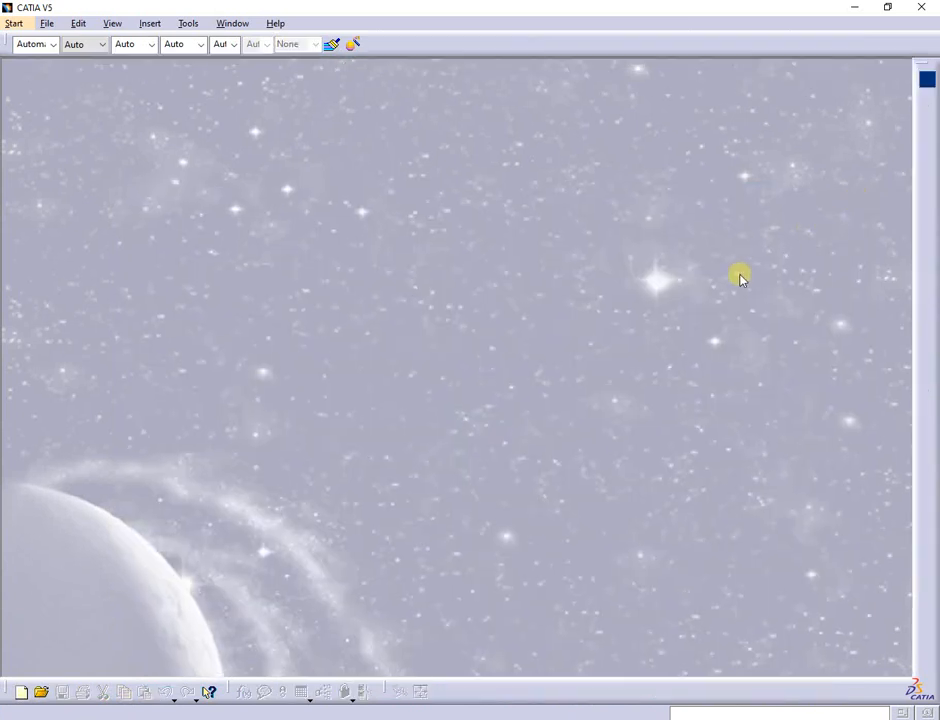
# Step: Delete the converted part and both HTML reports from the Downward folder, and open the original EN_1663-M8-8.CATPart from D:\TEMP again
pyautogui.hotkey('alt', 'Tab')
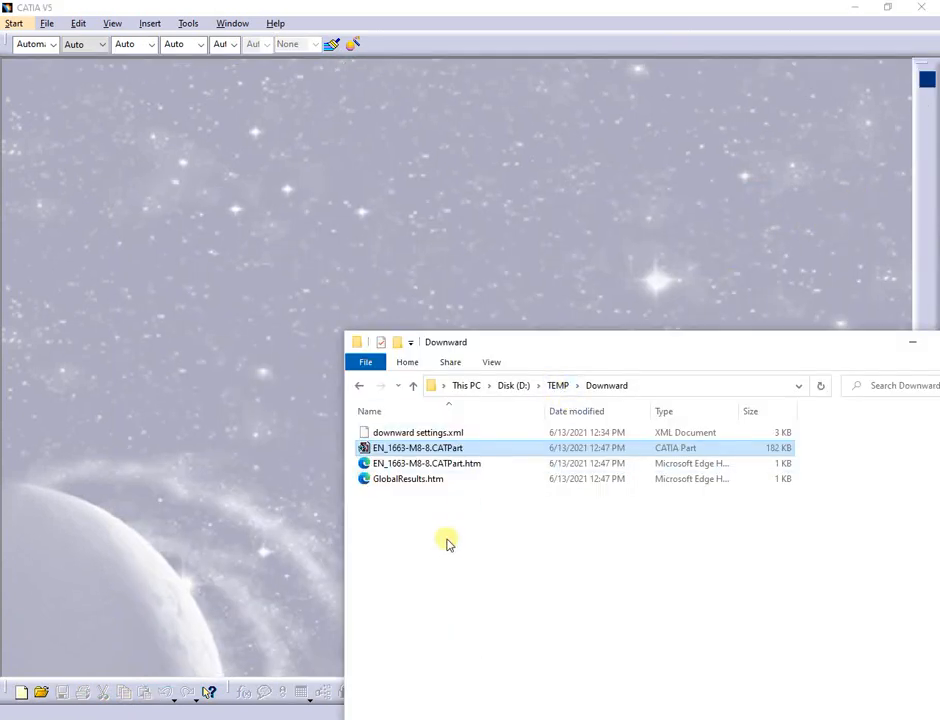
pyautogui.moveTo(380, 548); pyautogui.dragTo(421, 450)
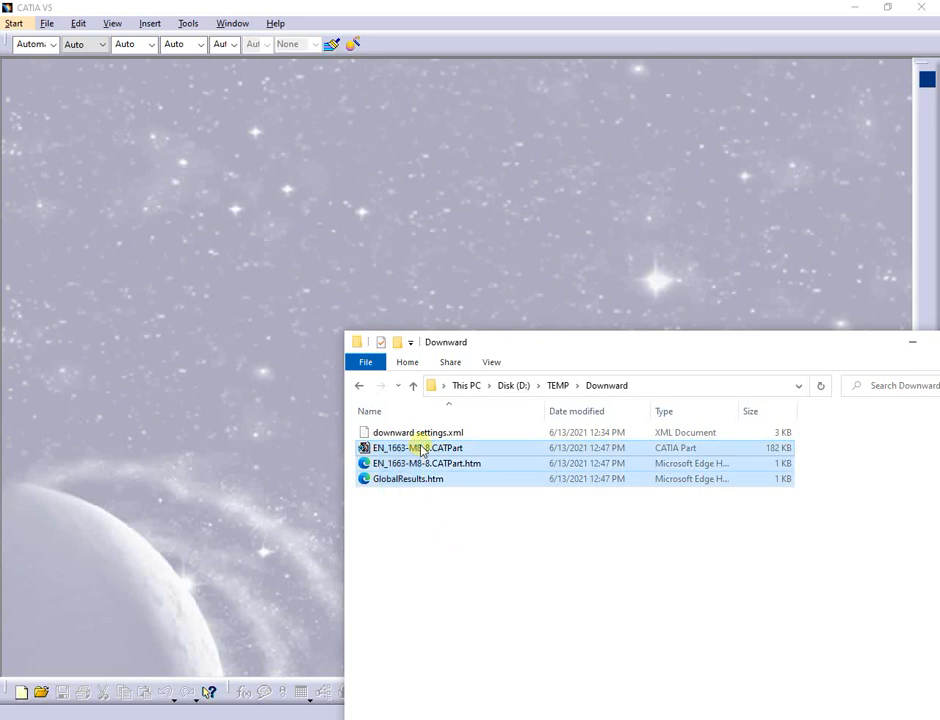
pyautogui.press('Delete')
pyautogui.click(555, 386)
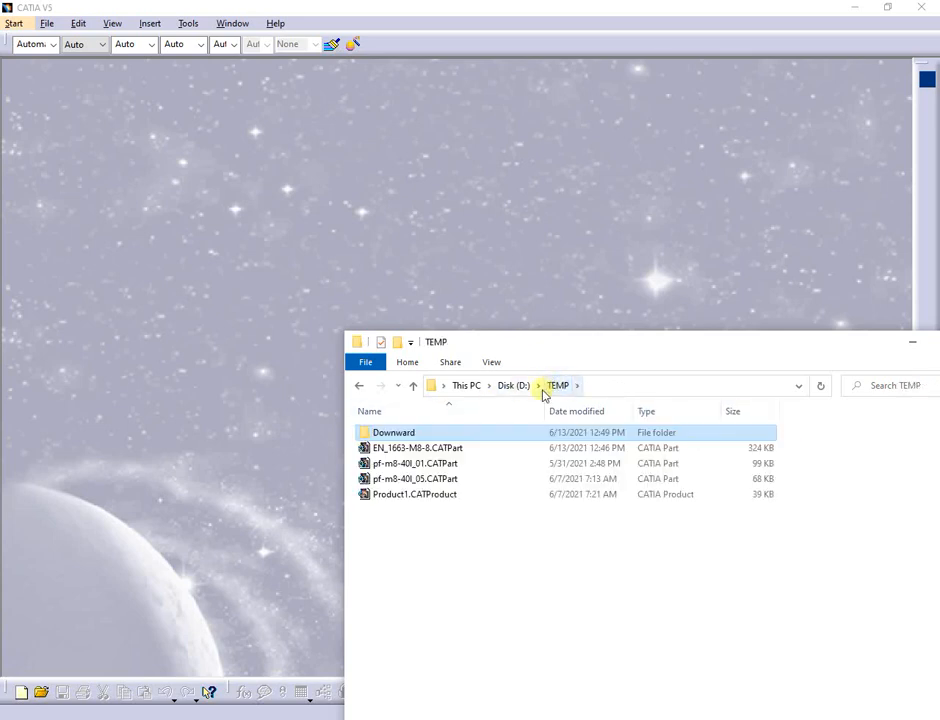
pyautogui.click(430, 447)
pyautogui.moveTo(430, 447); pyautogui.dragTo(283, 411)
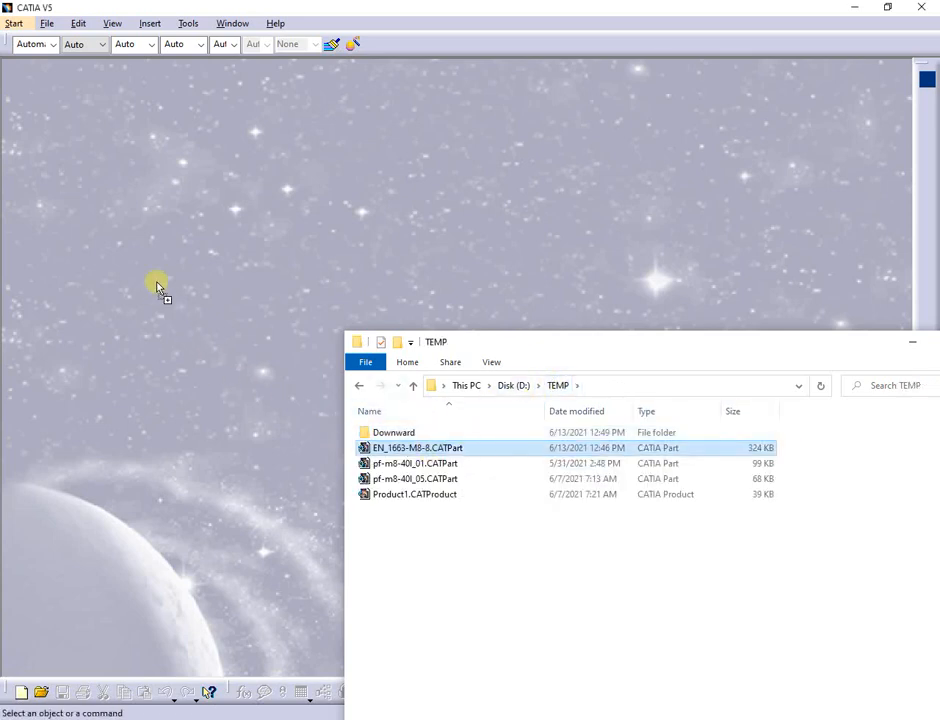
pyautogui.moveTo(157, 287); pyautogui.dragTo(157, 285)
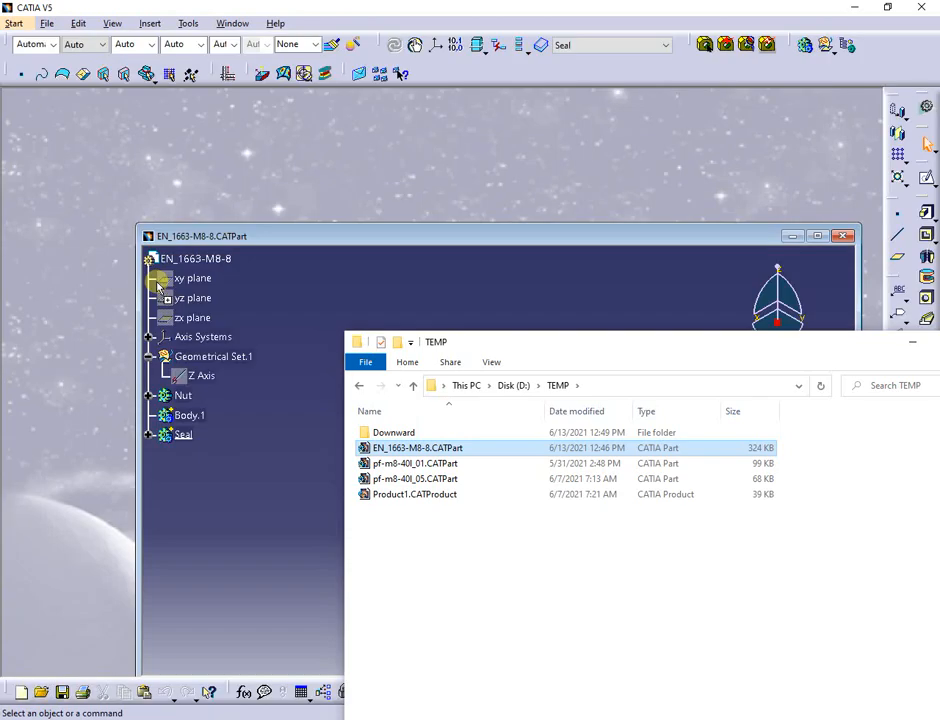
pyautogui.click(262, 432)
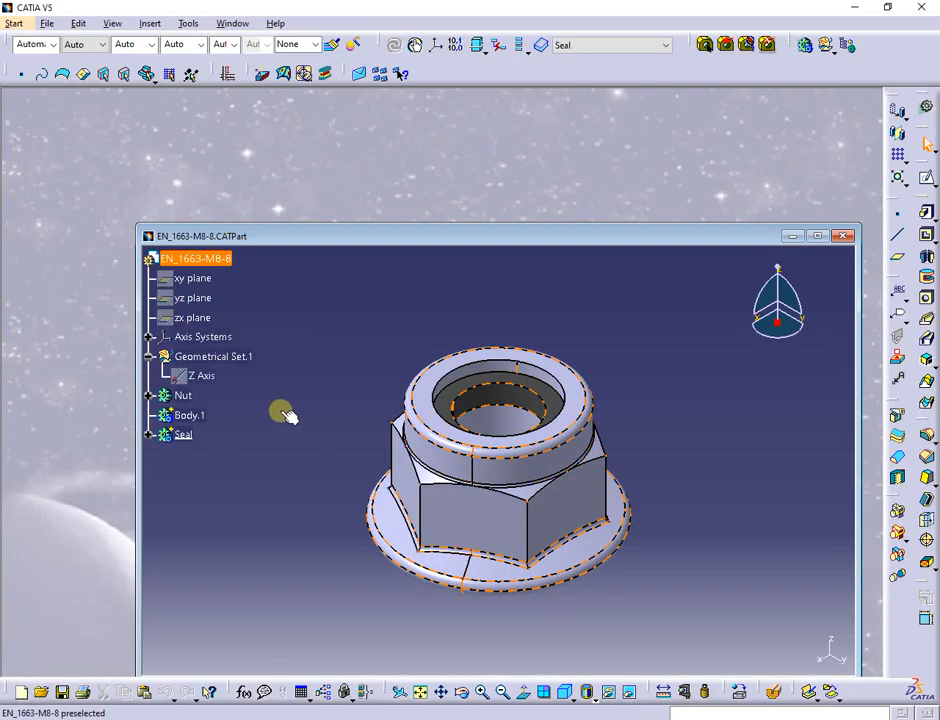
# Step: Add the Seal body to the Nut body with the Boolean Add operation, and save the part
pyautogui.click(183, 434)
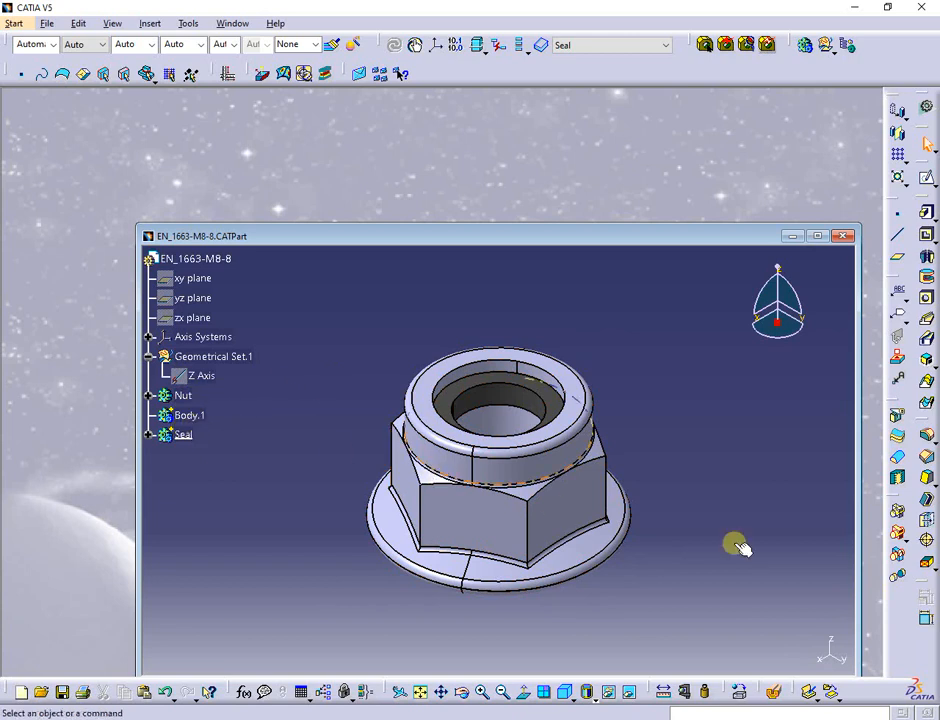
pyautogui.click(898, 537)
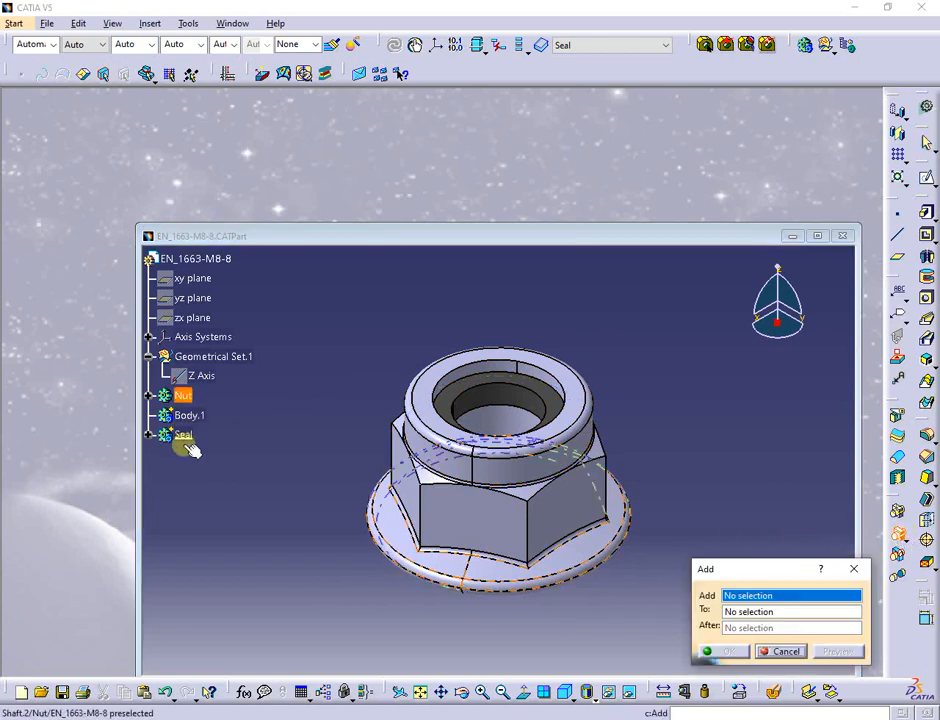
pyautogui.click(181, 434)
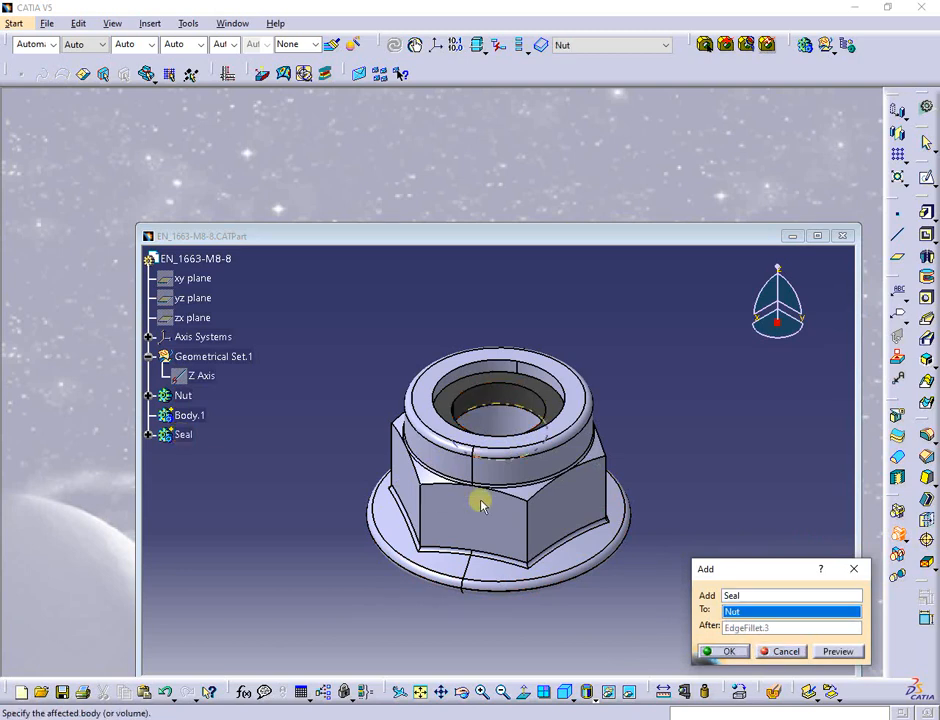
pyautogui.click(729, 651)
pyautogui.click(151, 396)
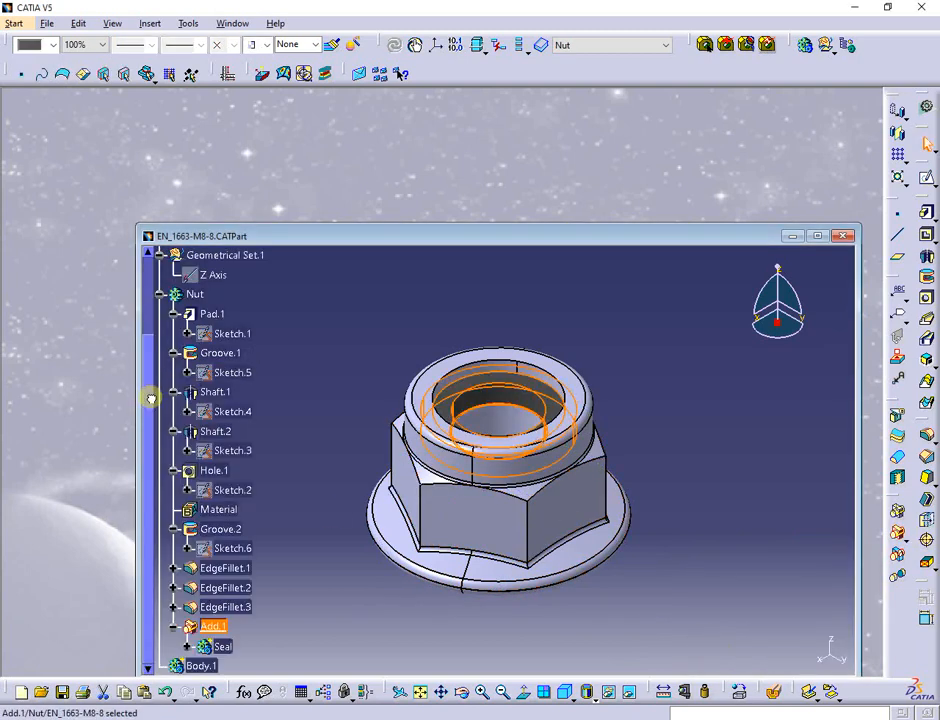
pyautogui.click(190, 648)
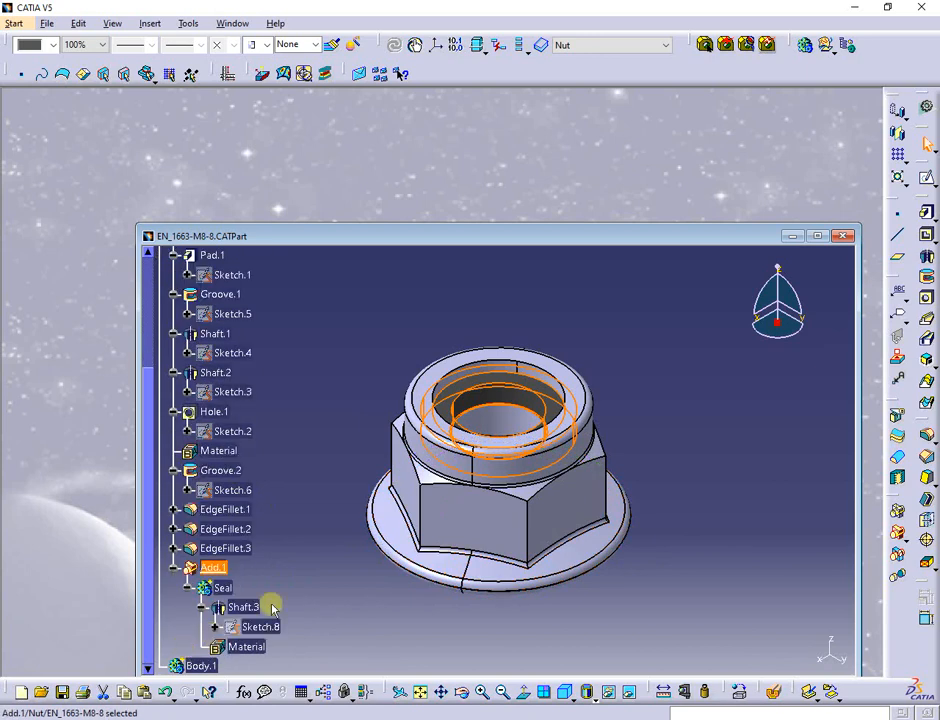
pyautogui.scroll(2, 300, 480)
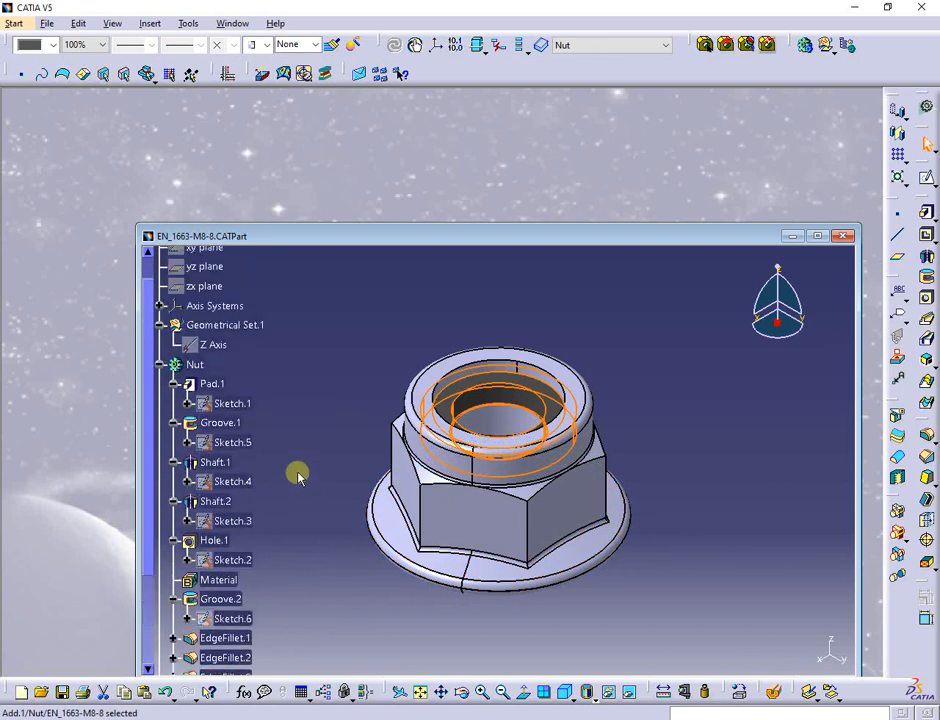
pyautogui.click(162, 365)
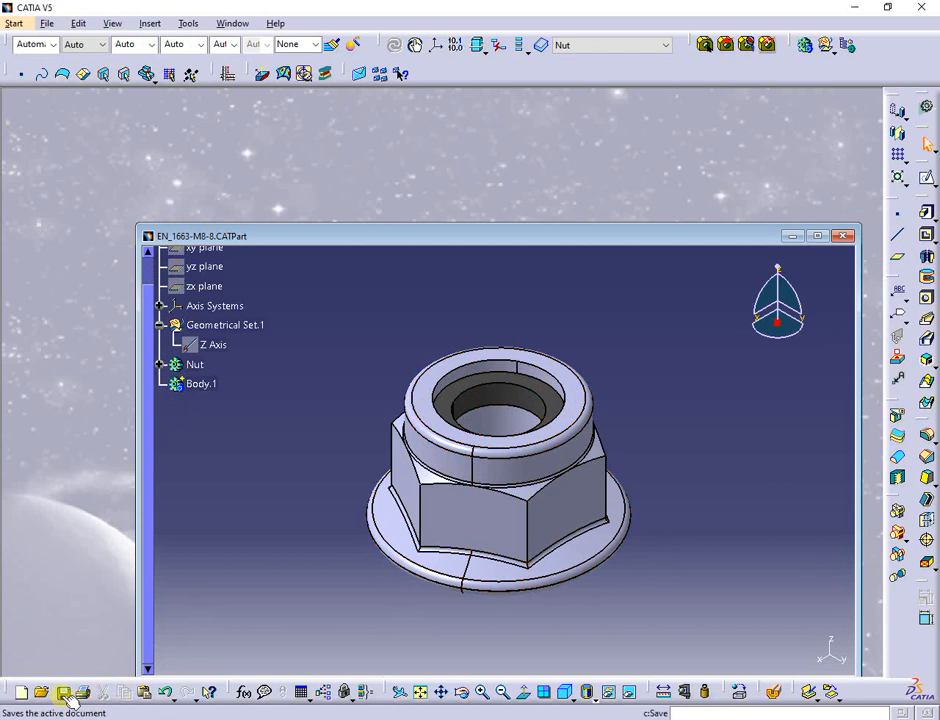
# Step: Convert the combined-body part D:\TEMP\EN_1663-M8-8.CATPart to CATIAV5R17 with the DownwardCompatibility utility, and close the batch monitor
pyautogui.click(188, 23)
pyautogui.click(230, 99)
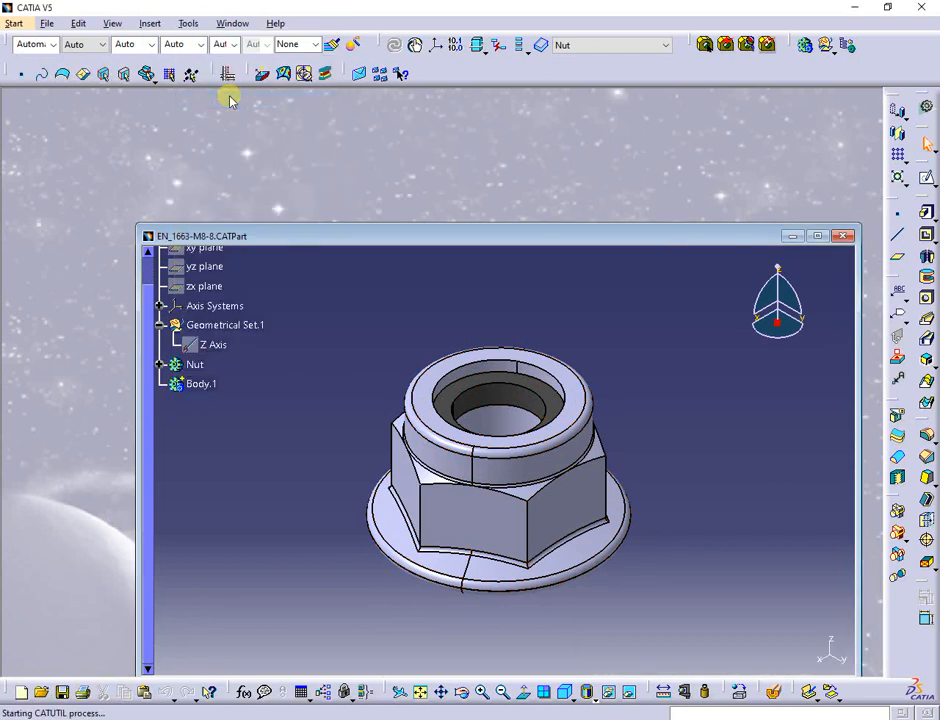
pyautogui.doubleClick(281, 374)
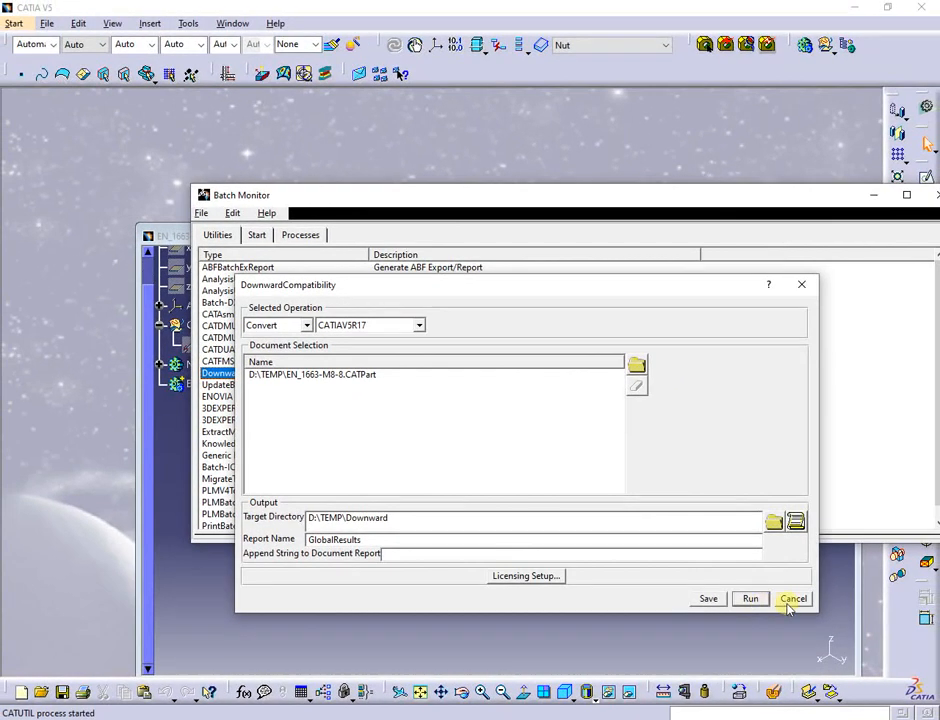
pyautogui.click(797, 597)
pyautogui.click(810, 180)
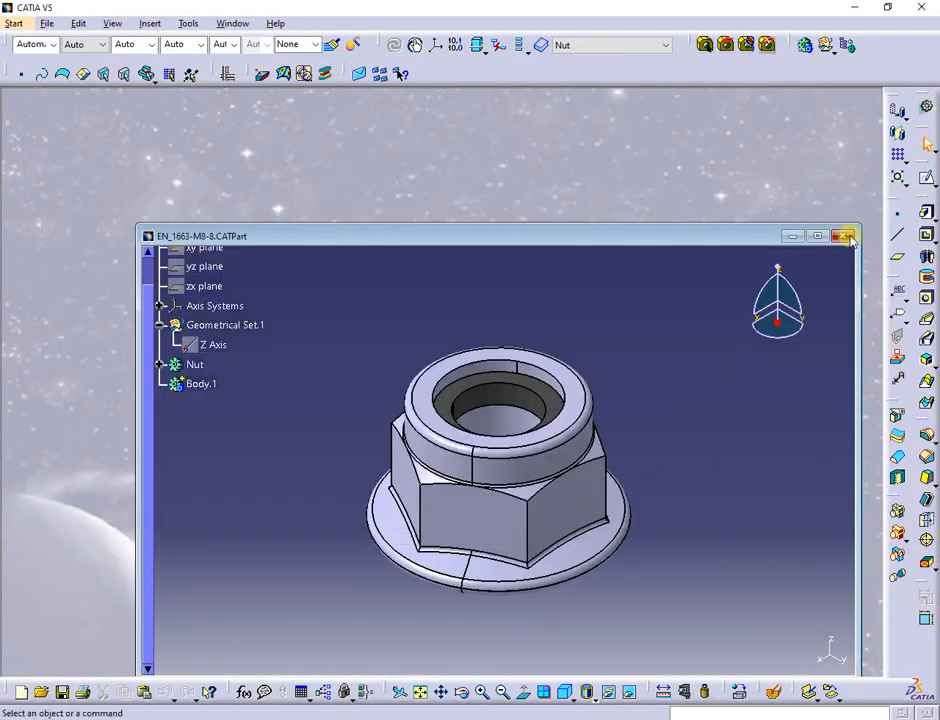
# Step: Close the original part, open the newly converted EN_1663-M8-8.CATPart from the Downward folder, and examine its geometry and Body.2
pyautogui.click(852, 235)
pyautogui.hotkey('alt', 'Tab')
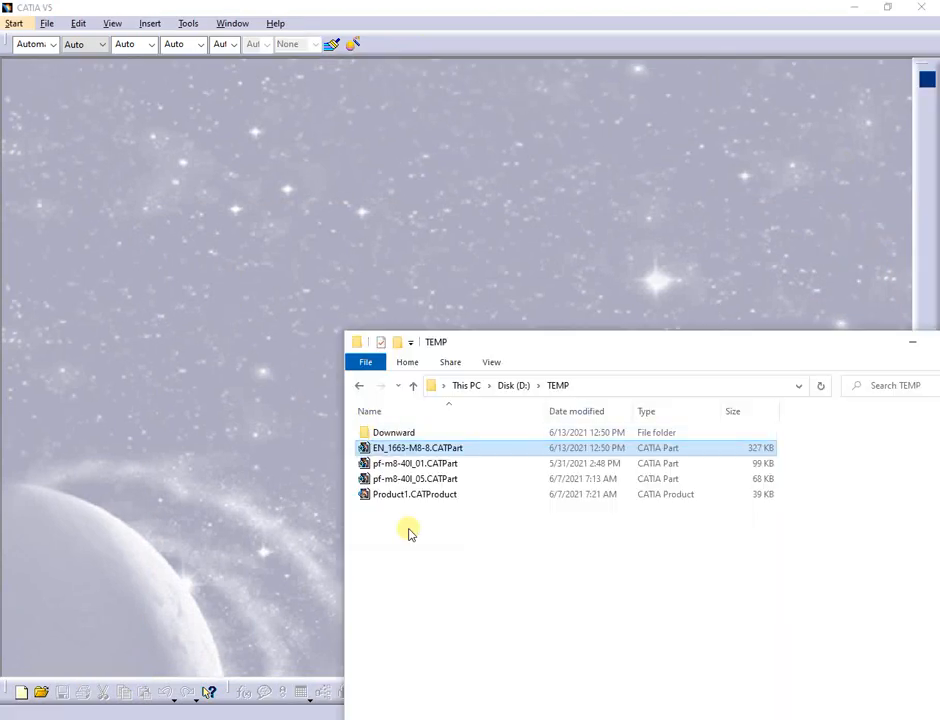
pyautogui.doubleClick(388, 437)
pyautogui.moveTo(390, 447); pyautogui.dragTo(160, 321)
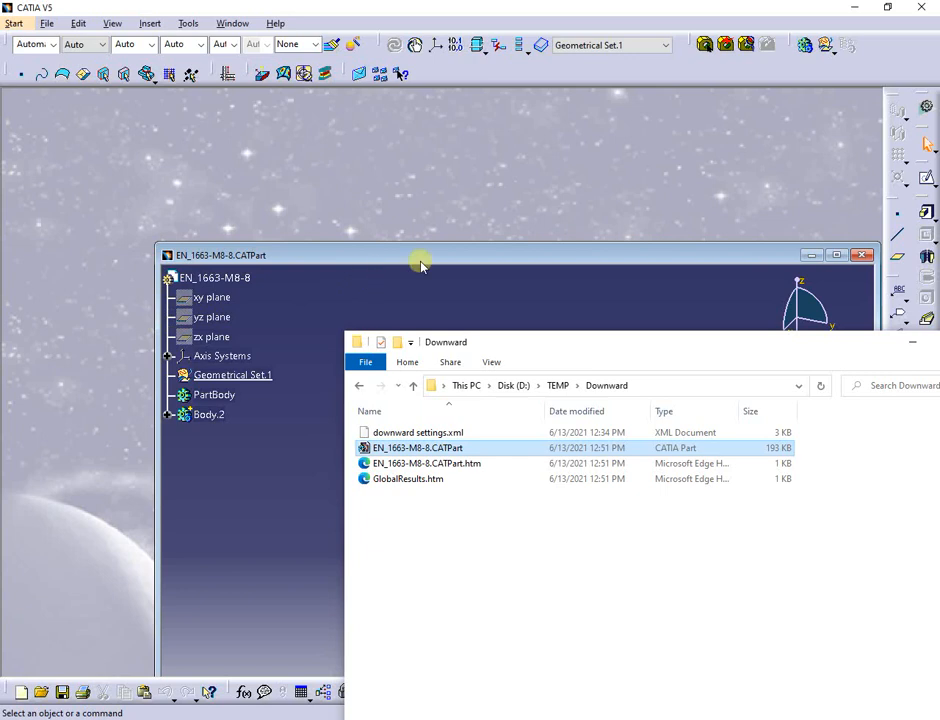
pyautogui.doubleClick(424, 258)
pyautogui.click(423, 697)
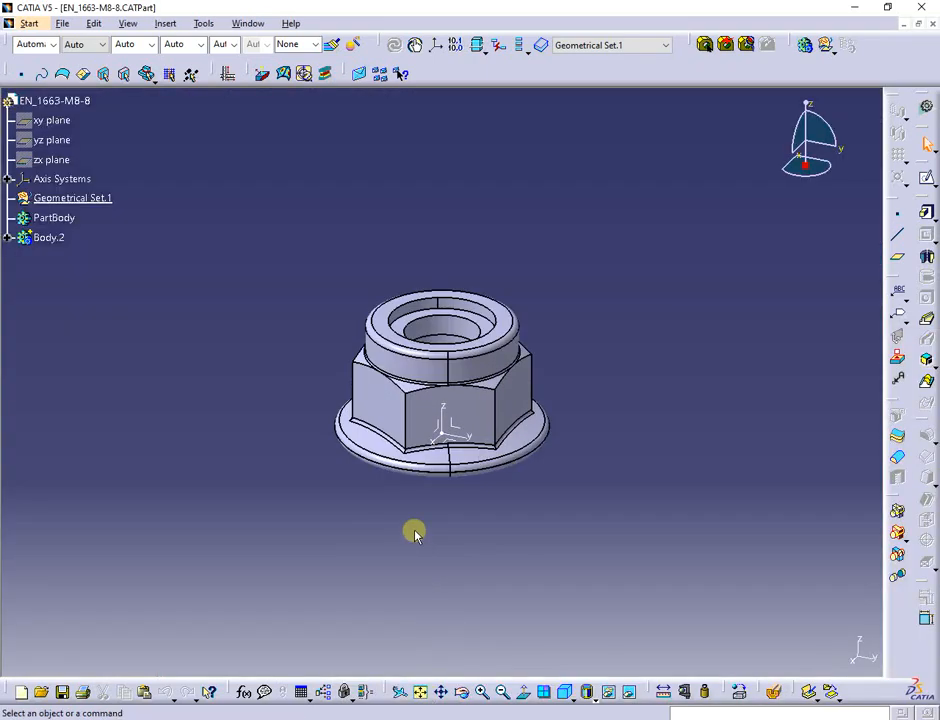
pyautogui.click(8, 237)
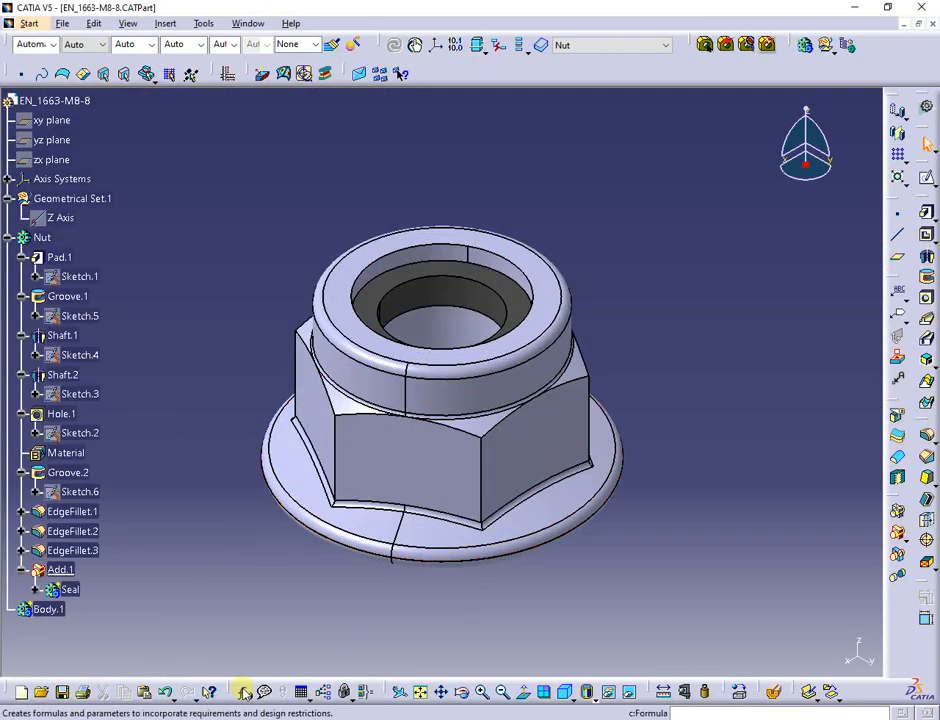
# Step: Create a single-value user parameter of type Length with a value of 13 mm for the EN_1663-M8-8 part
pyautogui.click(244, 692)
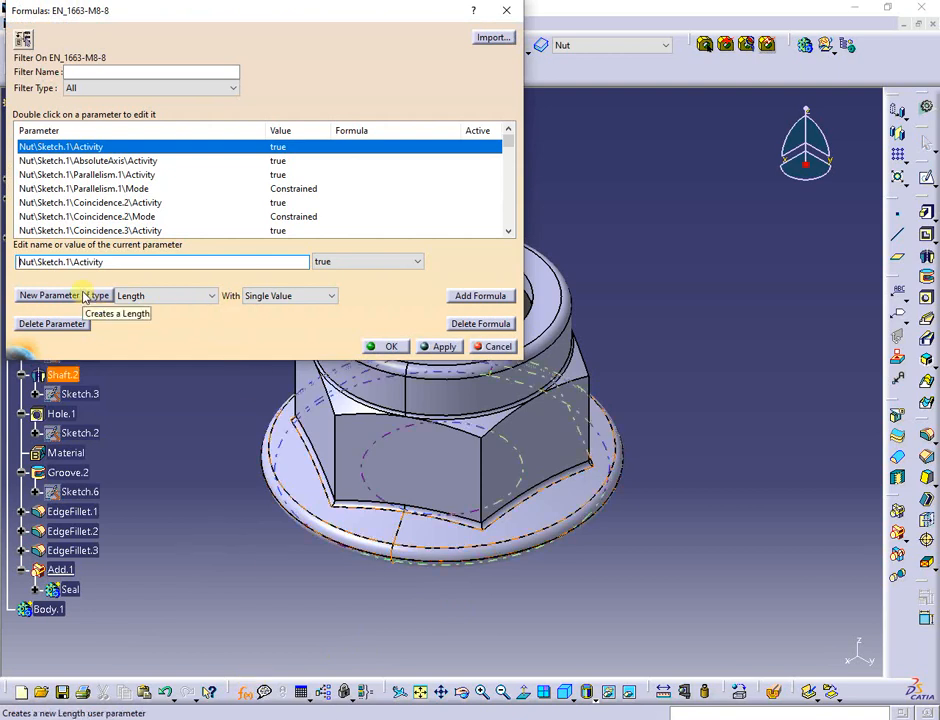
pyautogui.click(86, 296)
pyautogui.doubleClick(364, 259)
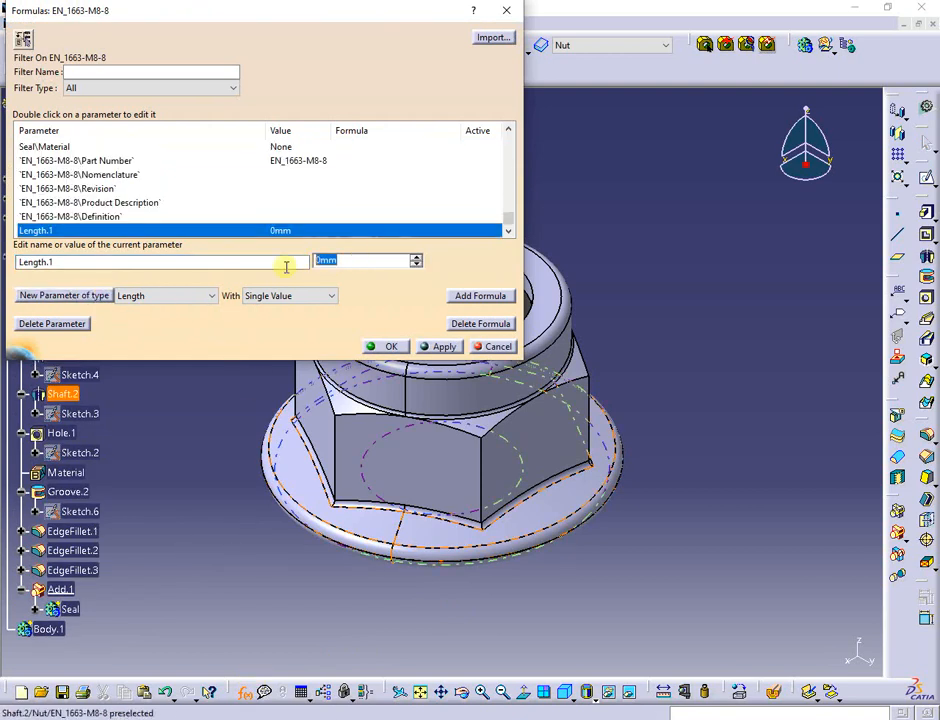
pyautogui.write('13')
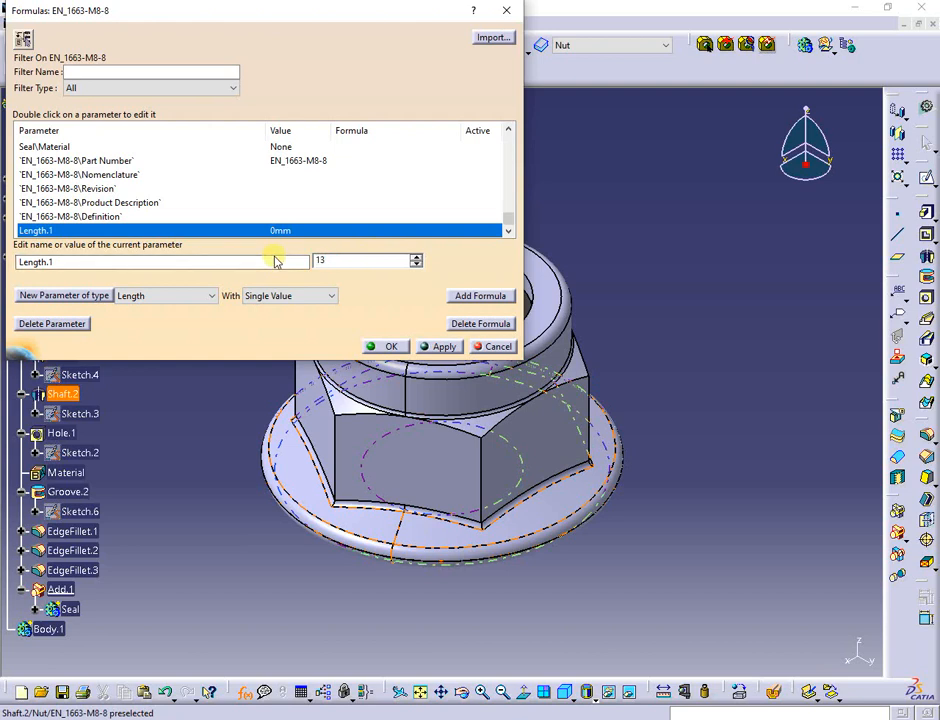
pyautogui.click(388, 346)
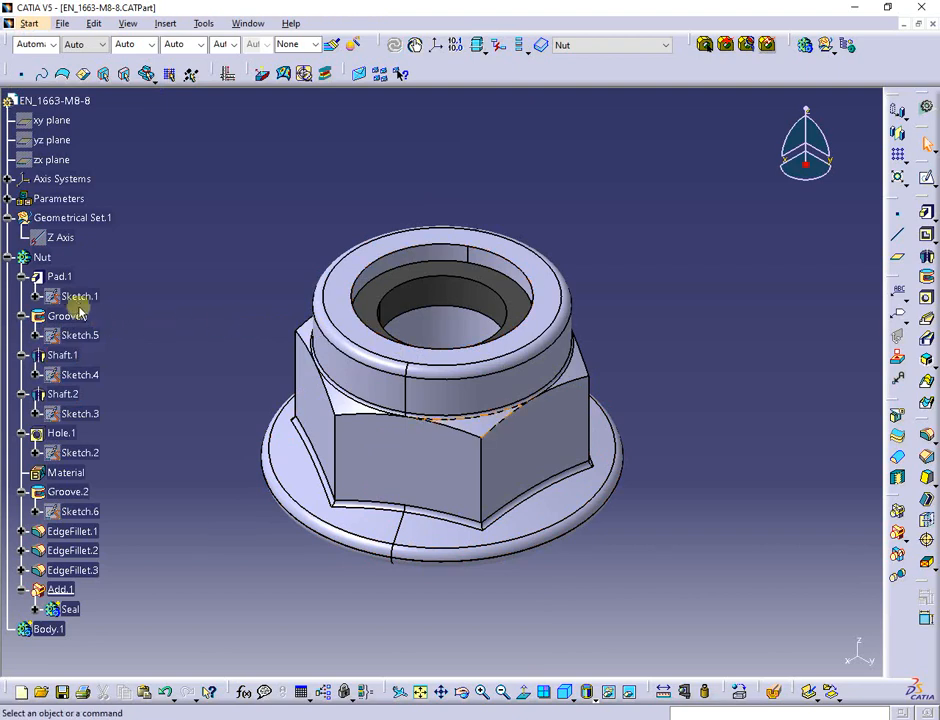
# Step: Link the 13 mm offset dimension in Pad.1's Sketch.1 to the Length.1 parameter with a formula, and save the part
pyautogui.doubleClick(79, 296)
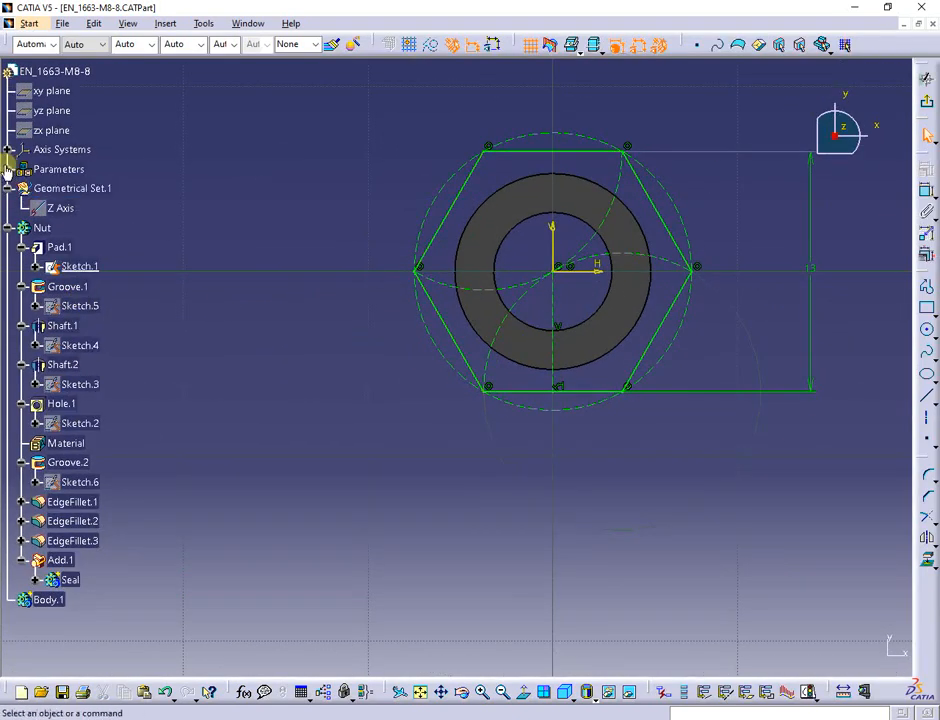
pyautogui.click(7, 170)
pyautogui.rightClick(808, 266)
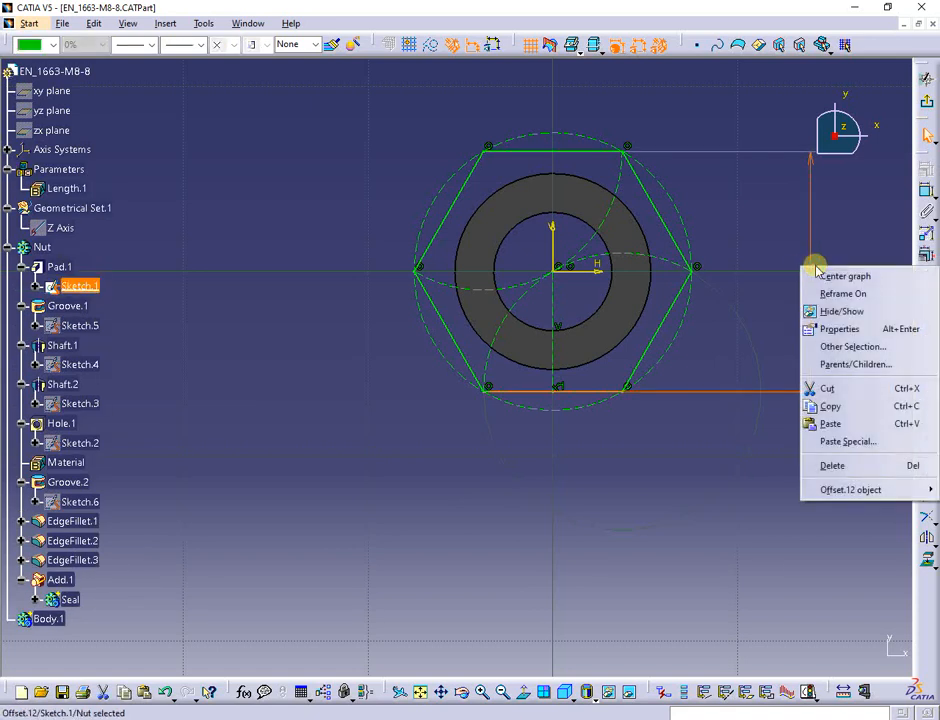
pyautogui.moveTo(858, 495)
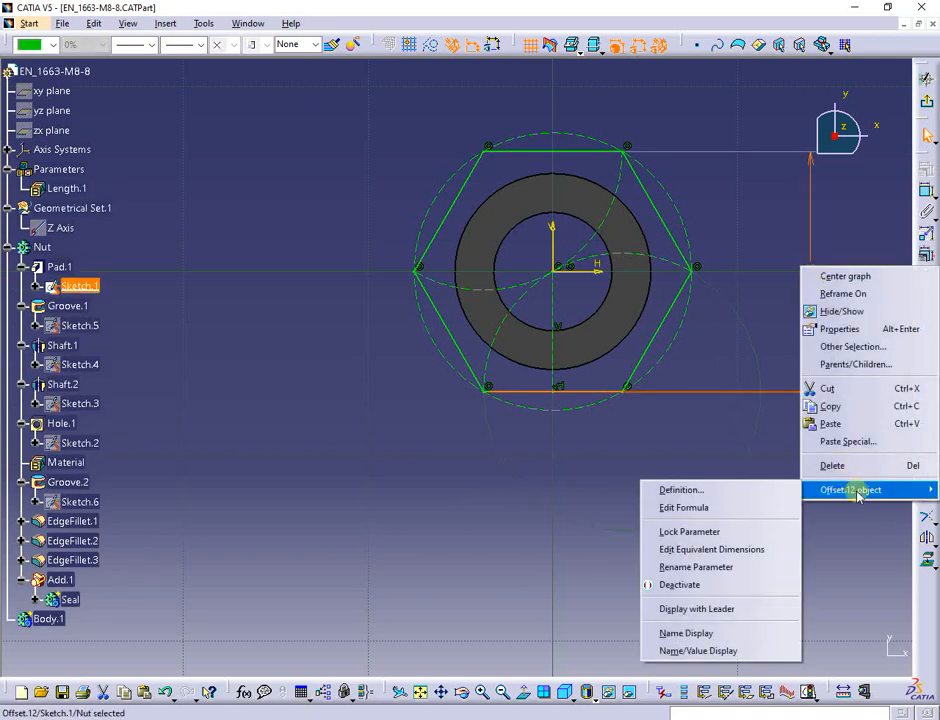
pyautogui.click(678, 507)
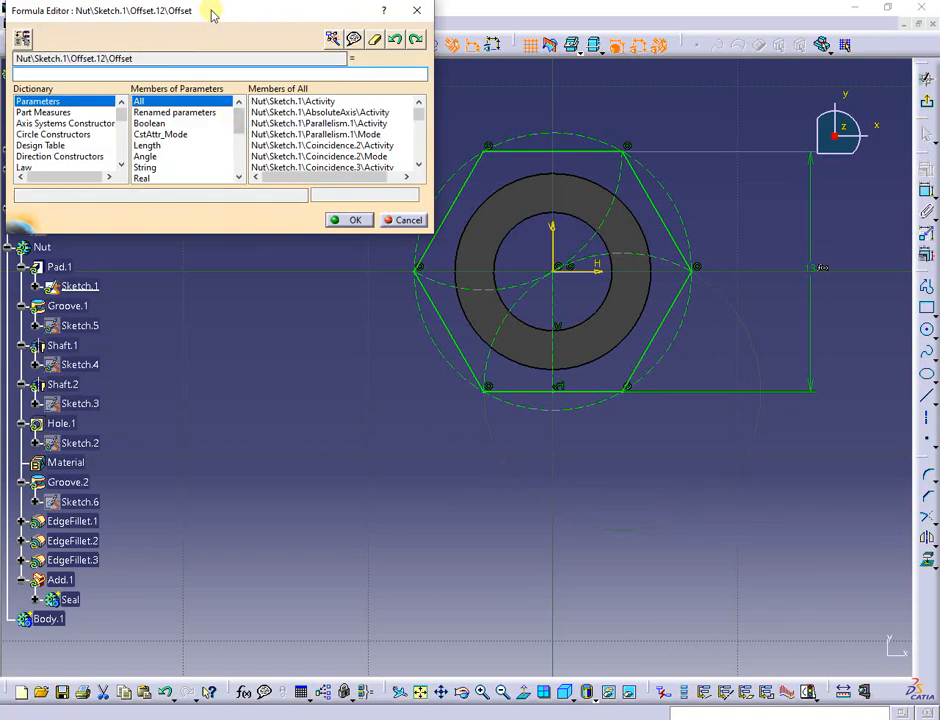
pyautogui.moveTo(212, 10); pyautogui.dragTo(476, 84)
pyautogui.click(66, 188)
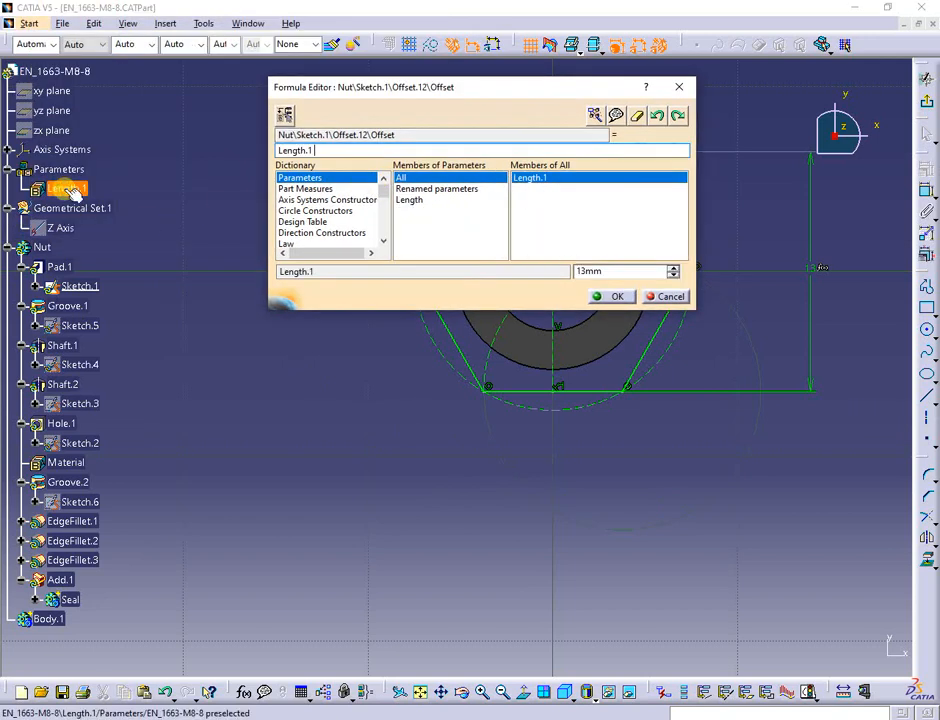
pyautogui.click(612, 296)
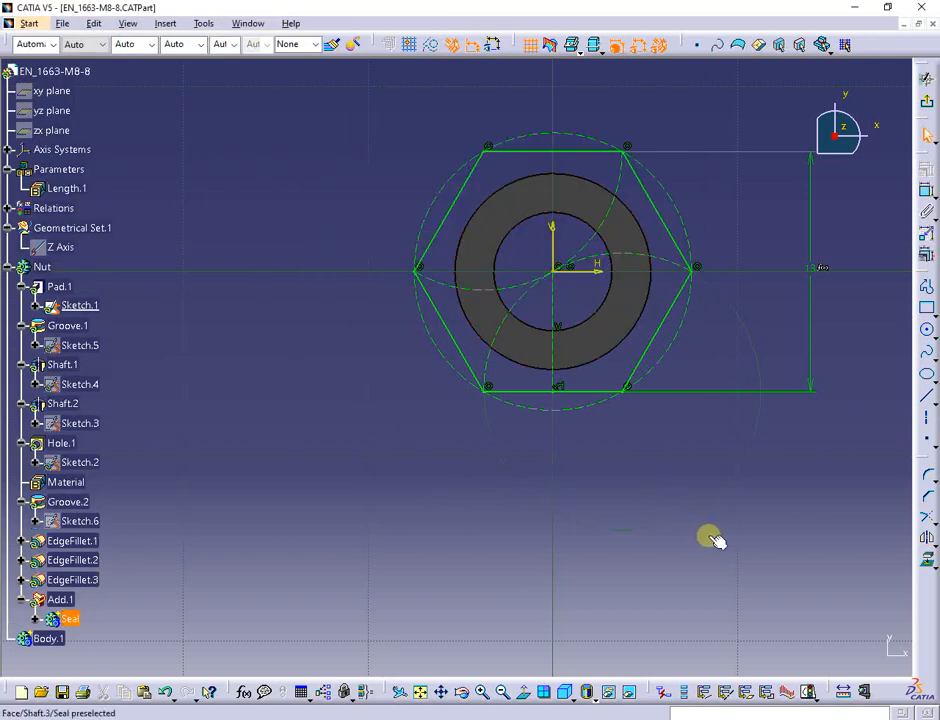
pyautogui.click(927, 101)
pyautogui.click(884, 657)
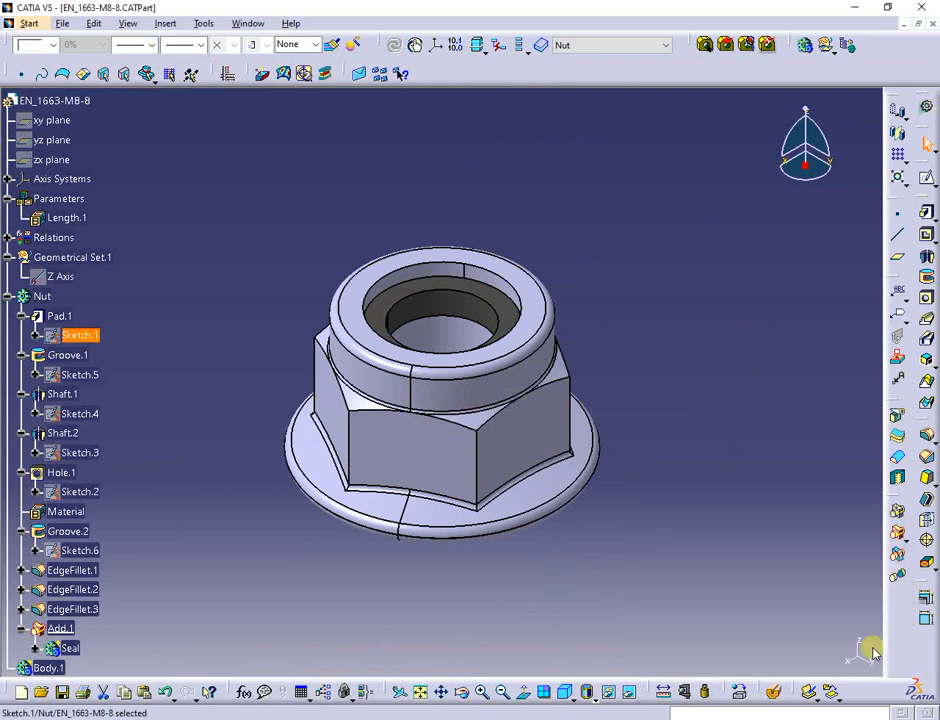
pyautogui.click(62, 694)
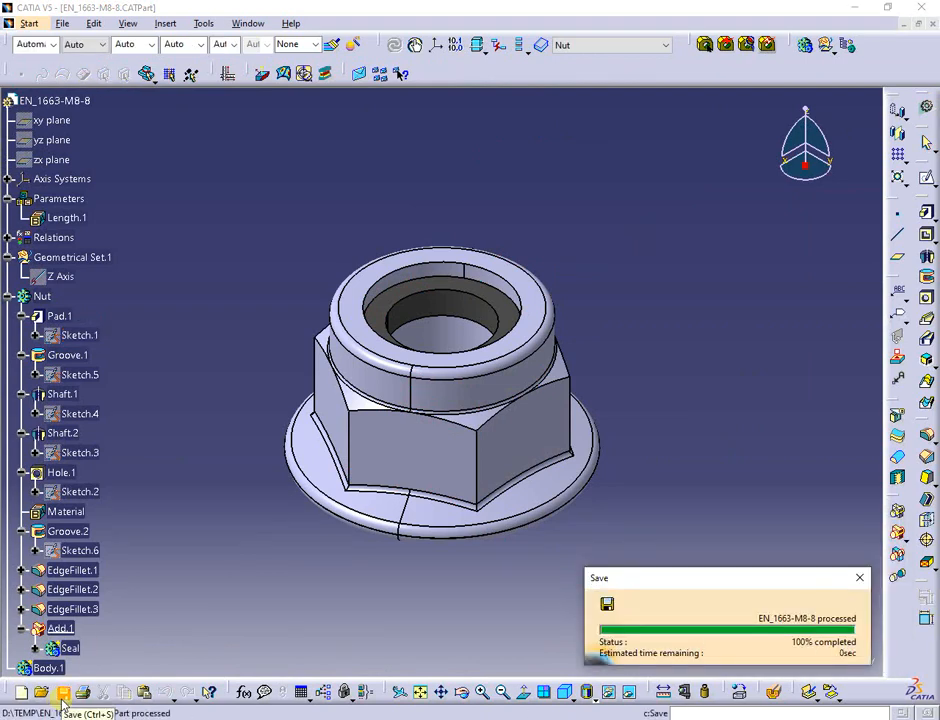
# Step: Open the batch monitor and clear the previous conversion output from D:\TEMP\Downward, keeping downward settings.xml
pyautogui.click(203, 23)
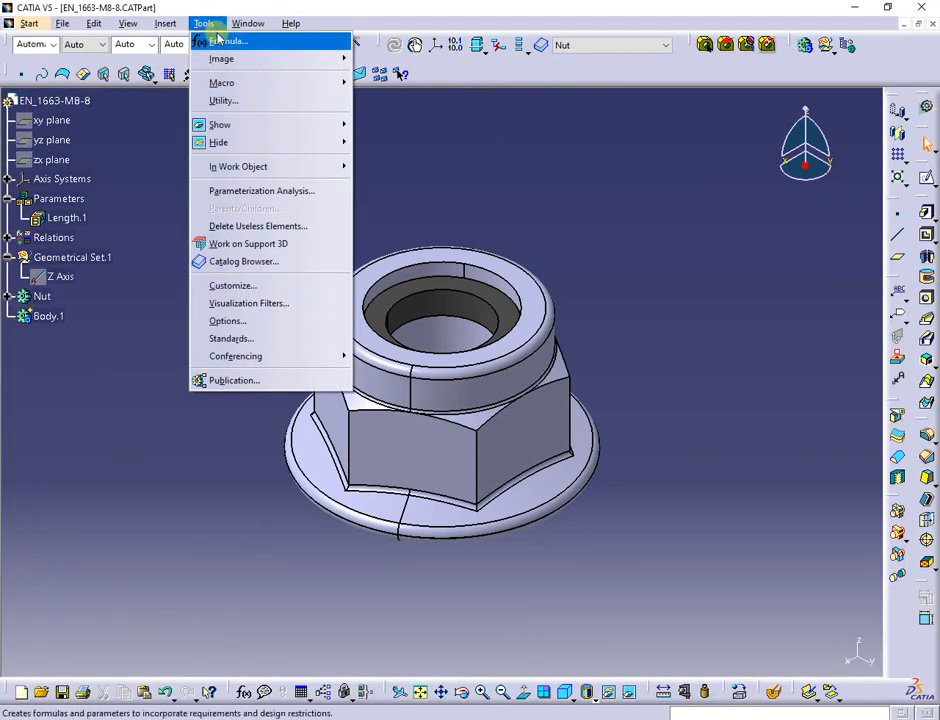
pyautogui.click(223, 100)
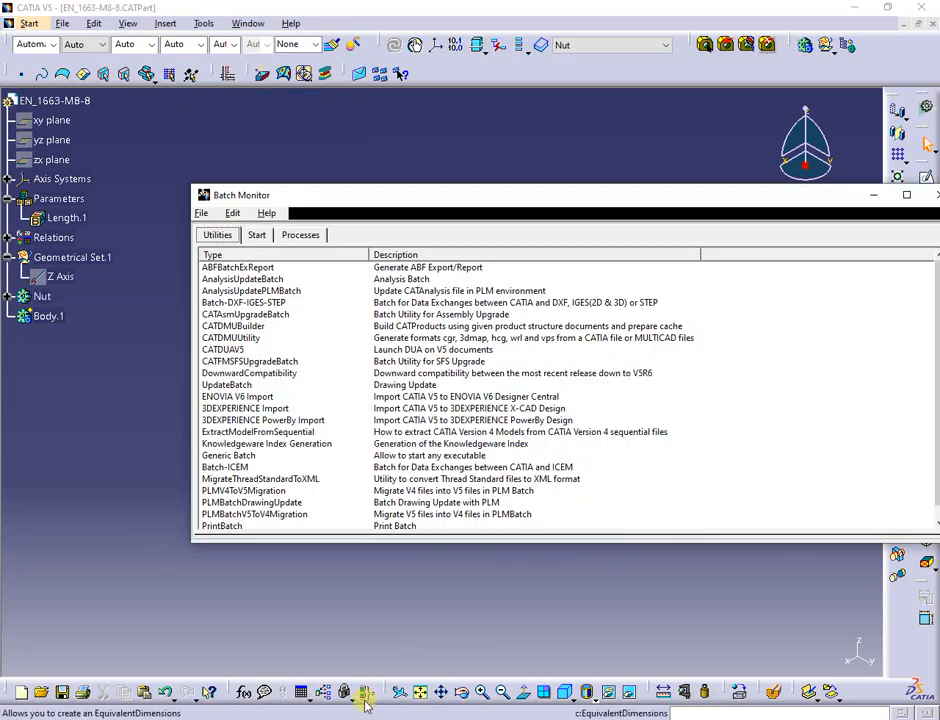
pyautogui.click(364, 716)
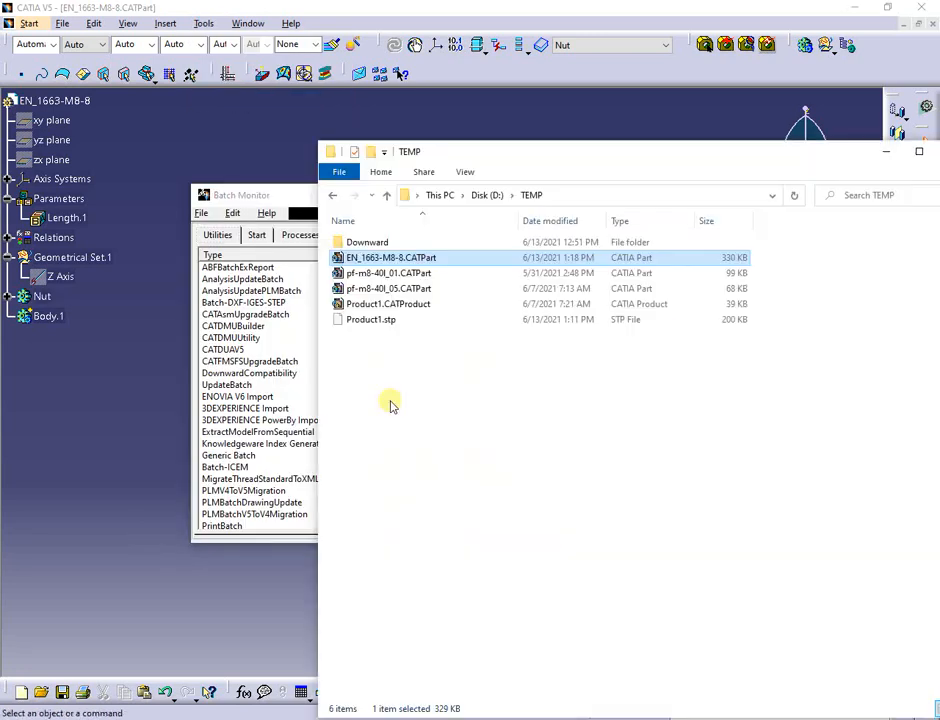
pyautogui.doubleClick(366, 244)
pyautogui.moveTo(369, 359); pyautogui.dragTo(422, 260)
pyautogui.click(284, 199)
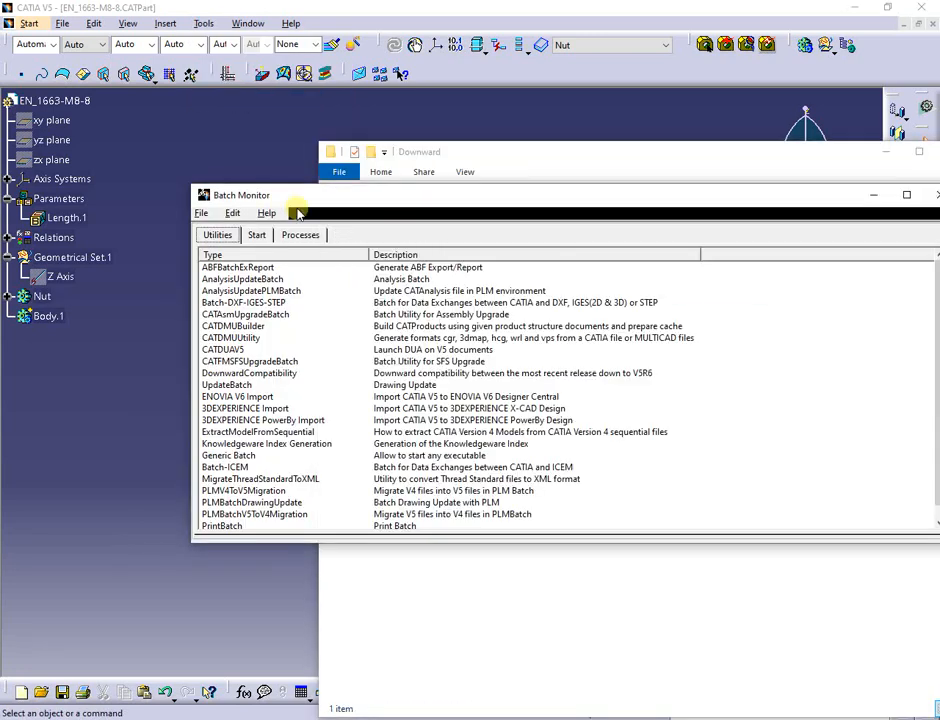
# Step: Convert D:\TEMP\EN_1663-M8-8.CATPart to CATIAV5R17 with the DownwardCompatibility utility into D:\TEMP\Downward, and close the batch monitor
pyautogui.doubleClick(384, 373)
pyautogui.click(749, 657)
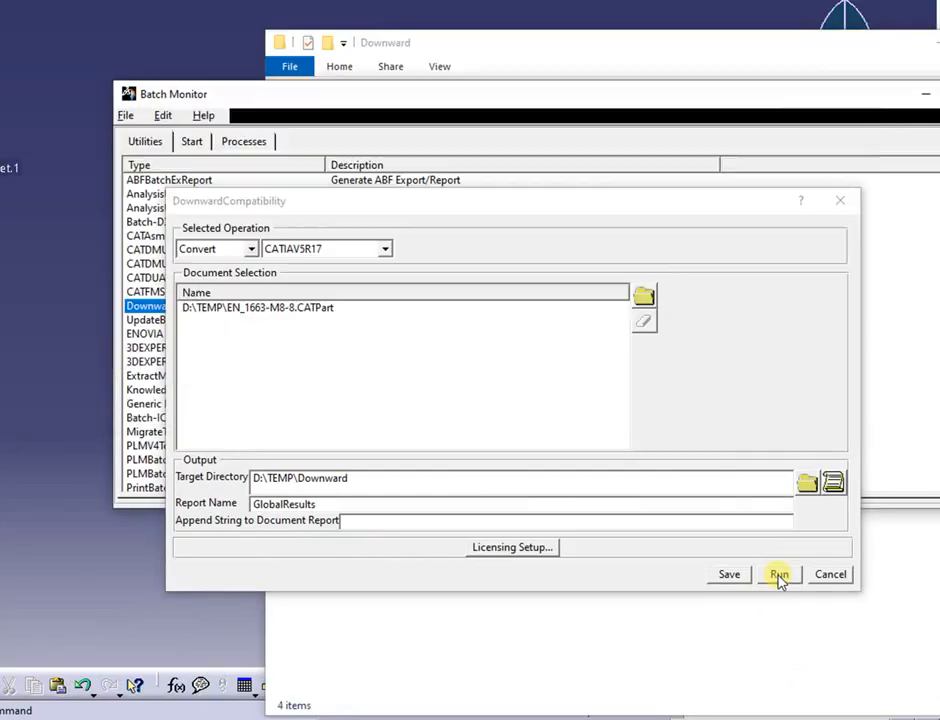
pyautogui.click(841, 578)
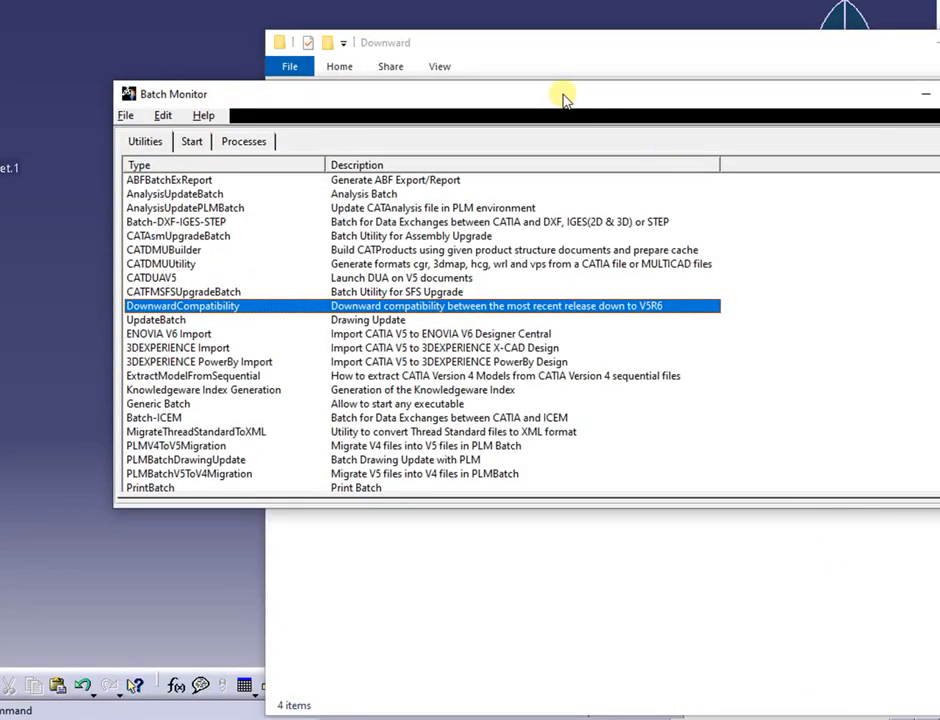
pyautogui.moveTo(563, 95); pyautogui.dragTo(315, 268)
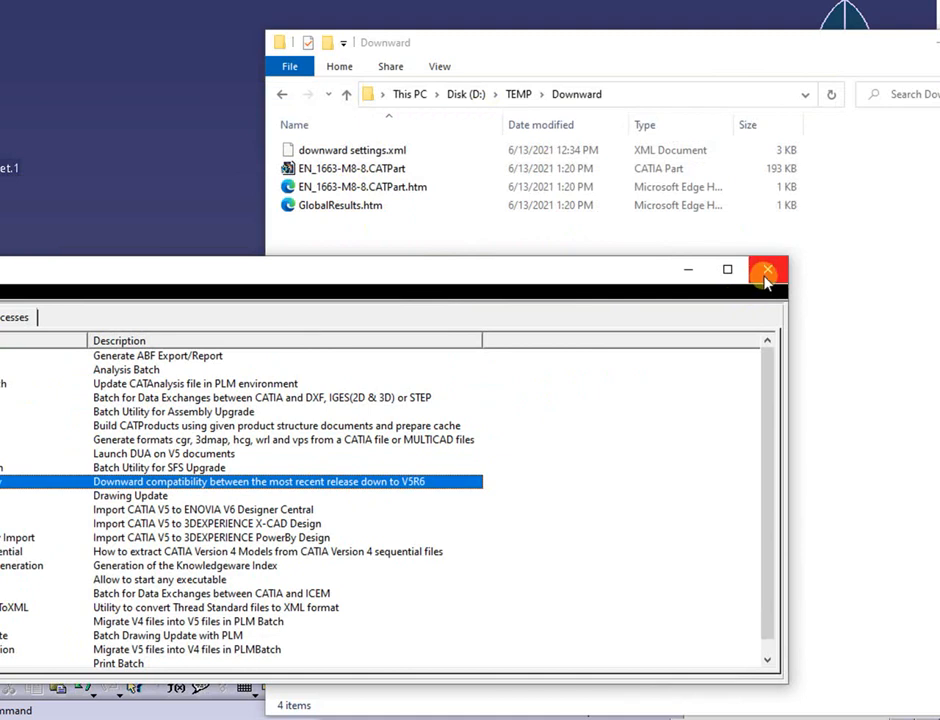
pyautogui.click(822, 266)
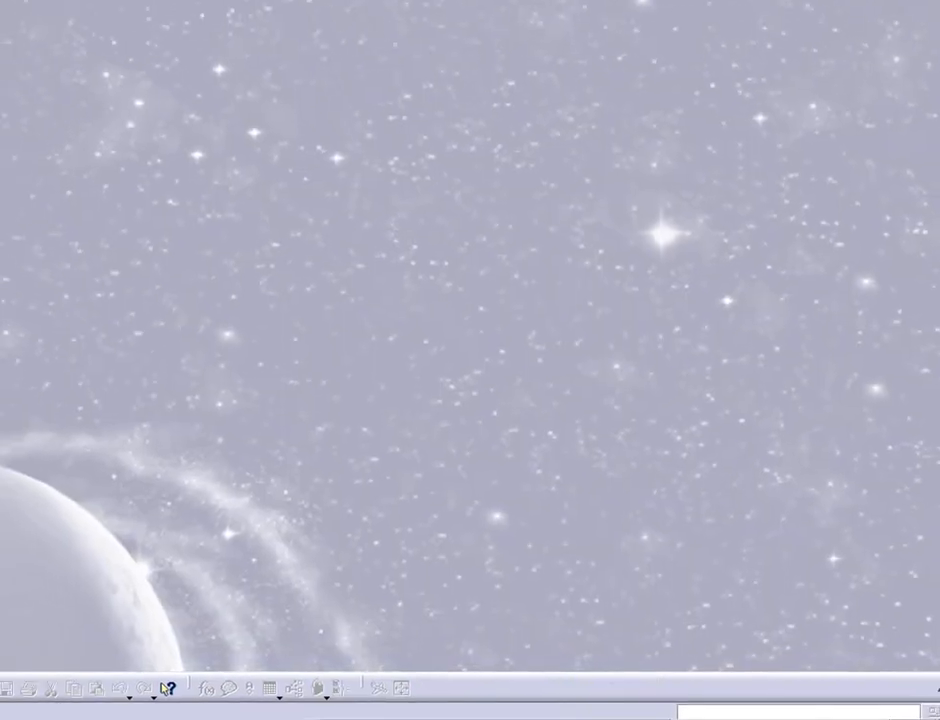
# Step: Open the converted EN_1663-M8-8.CATPart from the Downward folder and examine its specification tree and geometry
pyautogui.hotkey('alt', 'Tab')
pyautogui.moveTo(398, 257); pyautogui.dragTo(278, 262)
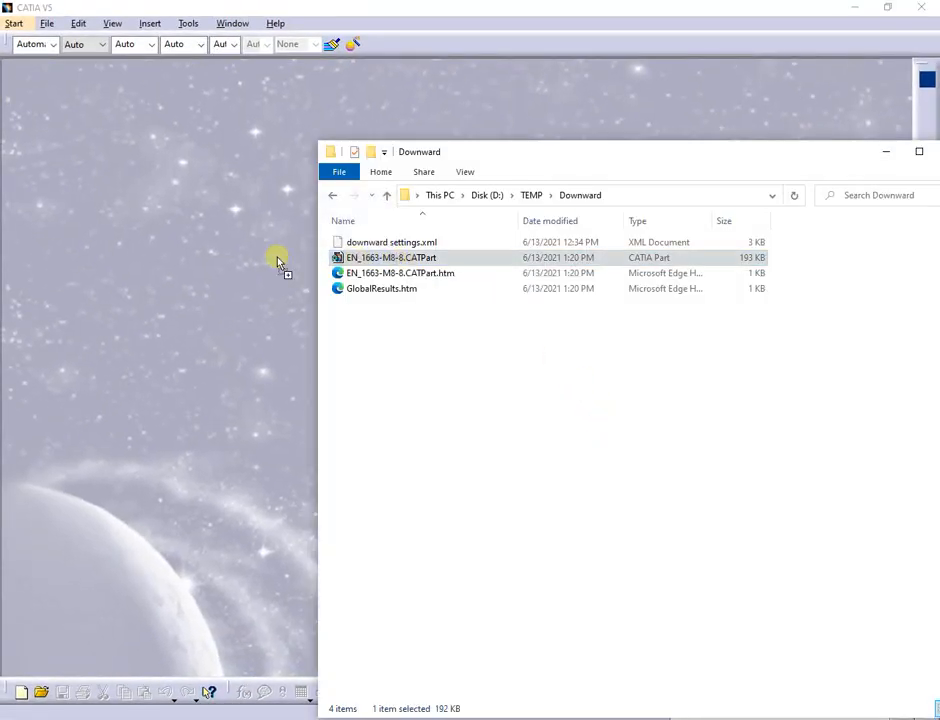
pyautogui.moveTo(163, 252); pyautogui.dragTo(161, 251)
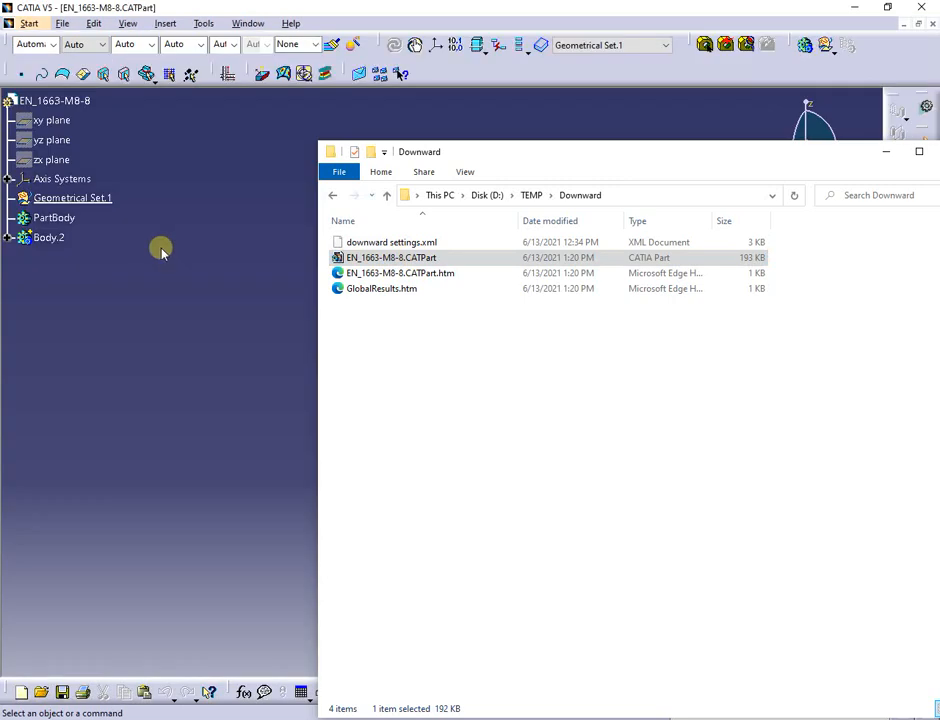
pyautogui.click(101, 298)
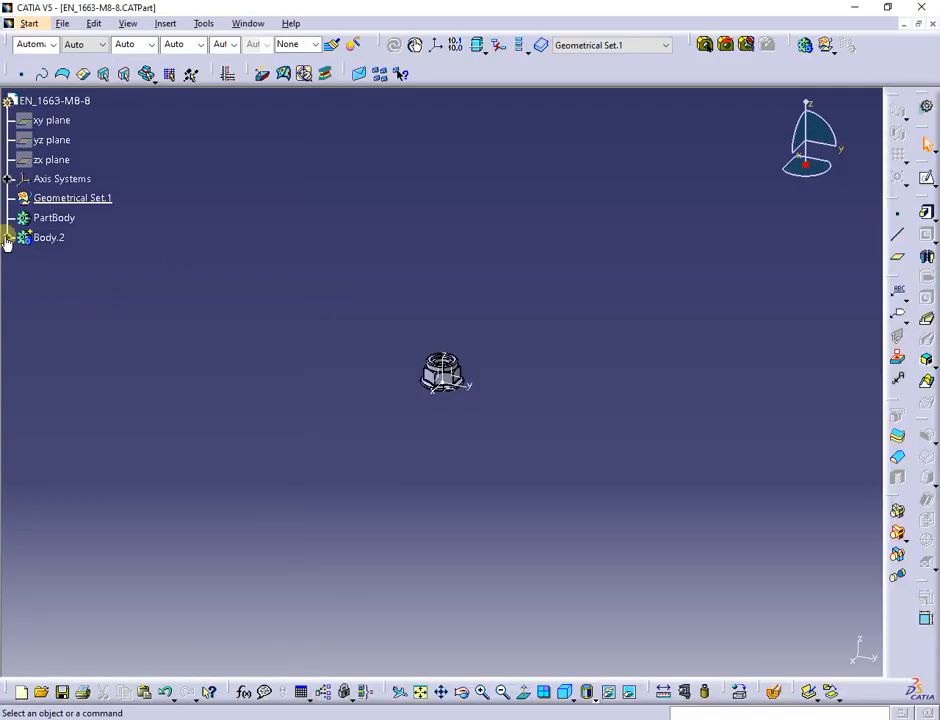
pyautogui.click(420, 692)
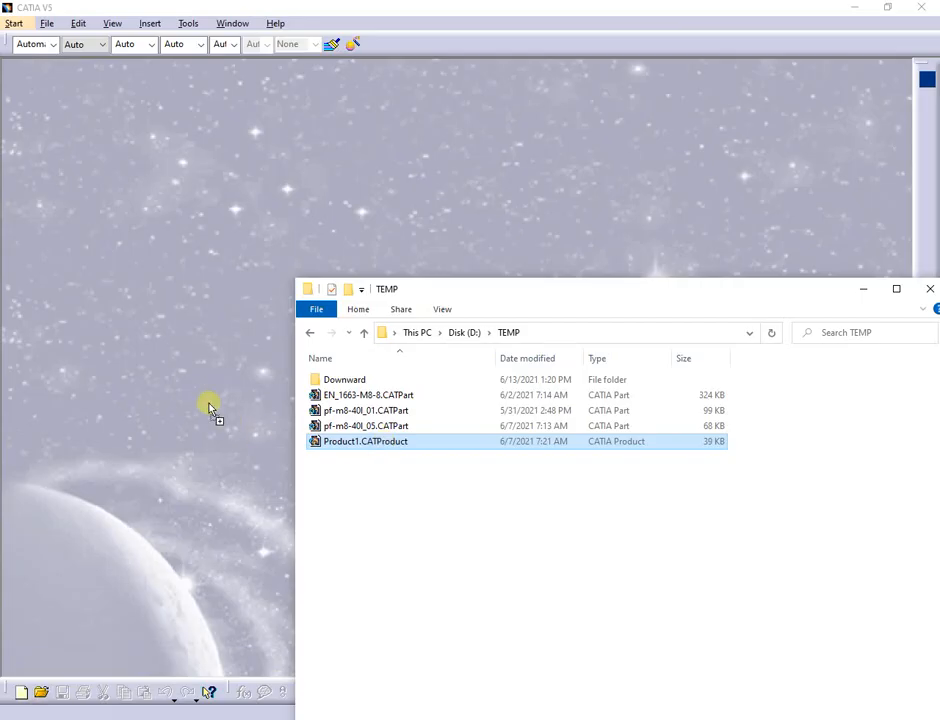
# Step: Generate a CATPart from the whole Product1.CATProduct assembly in D:\TEMP and save it there as Product1_AllCATPart.CATPart
pyautogui.moveTo(110, 225); pyautogui.dragTo(112, 224)
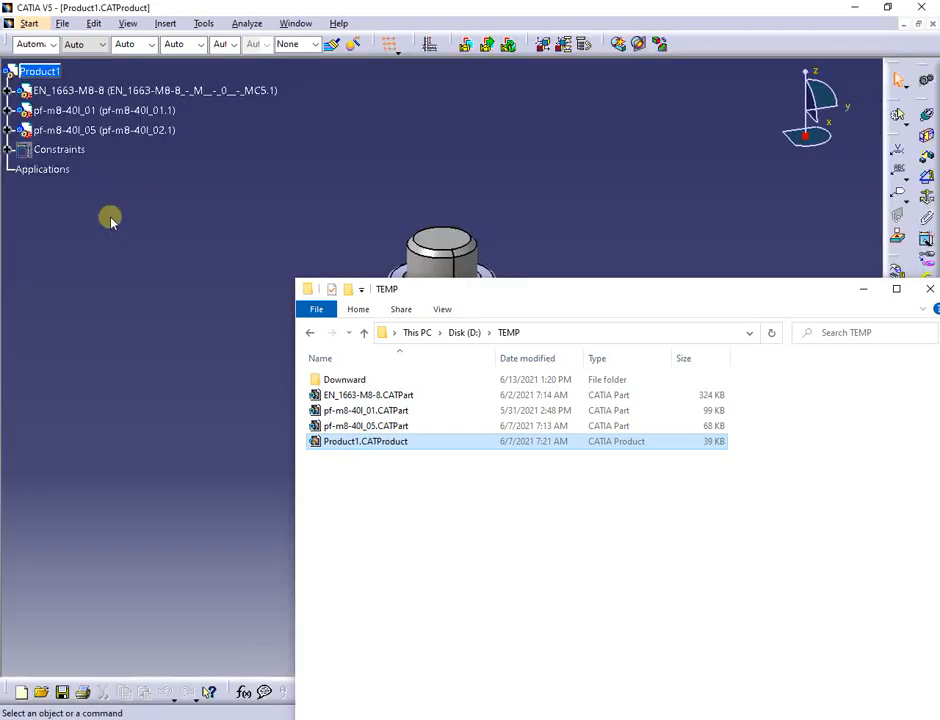
pyautogui.click(118, 231)
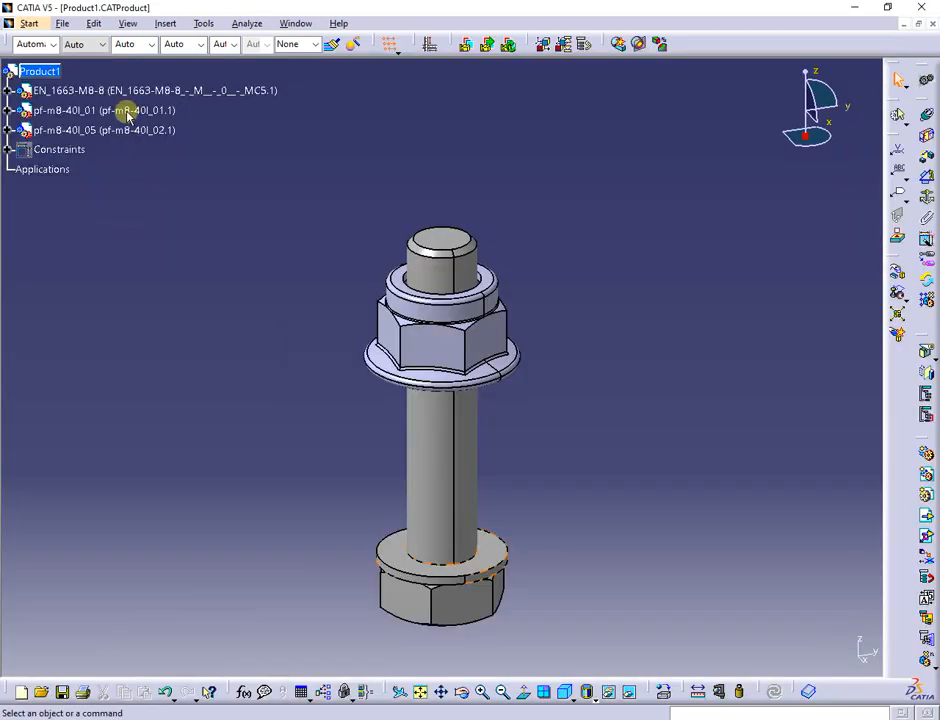
pyautogui.click(206, 24)
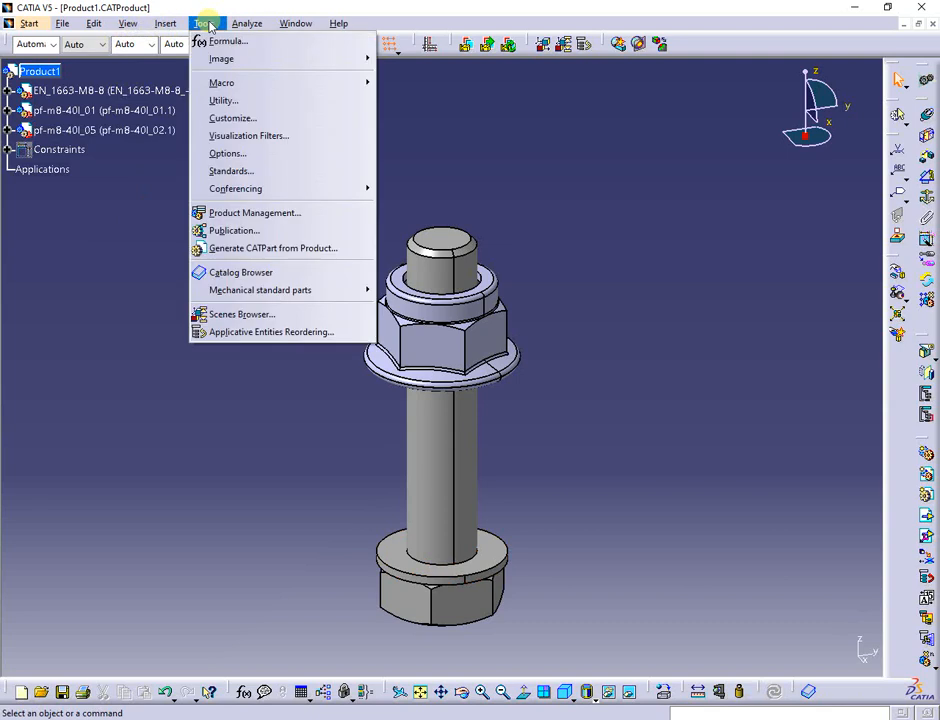
pyautogui.click(312, 250)
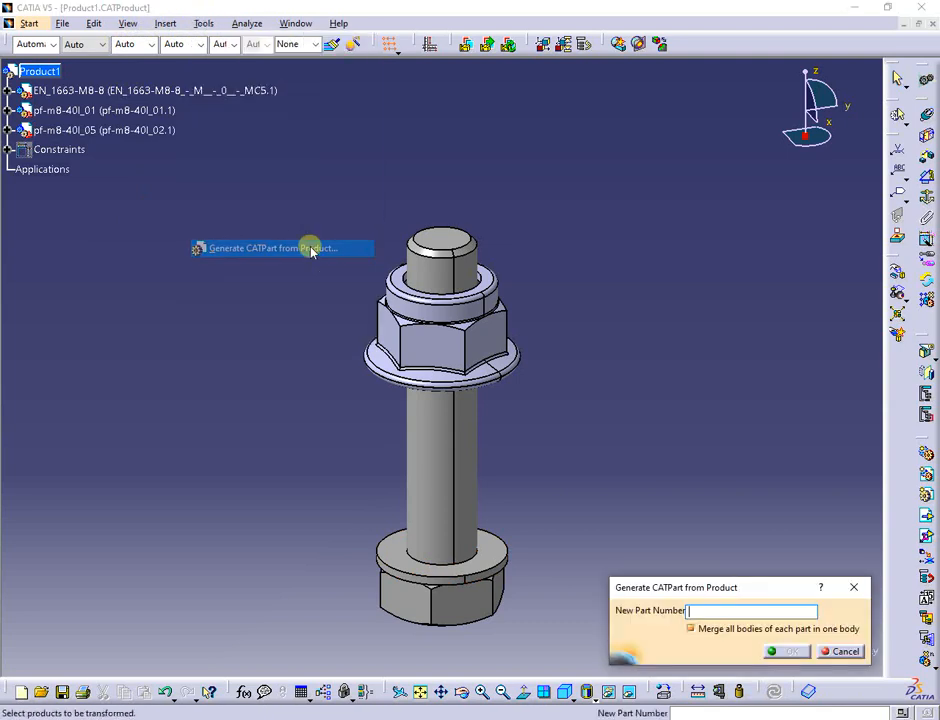
pyautogui.click(45, 73)
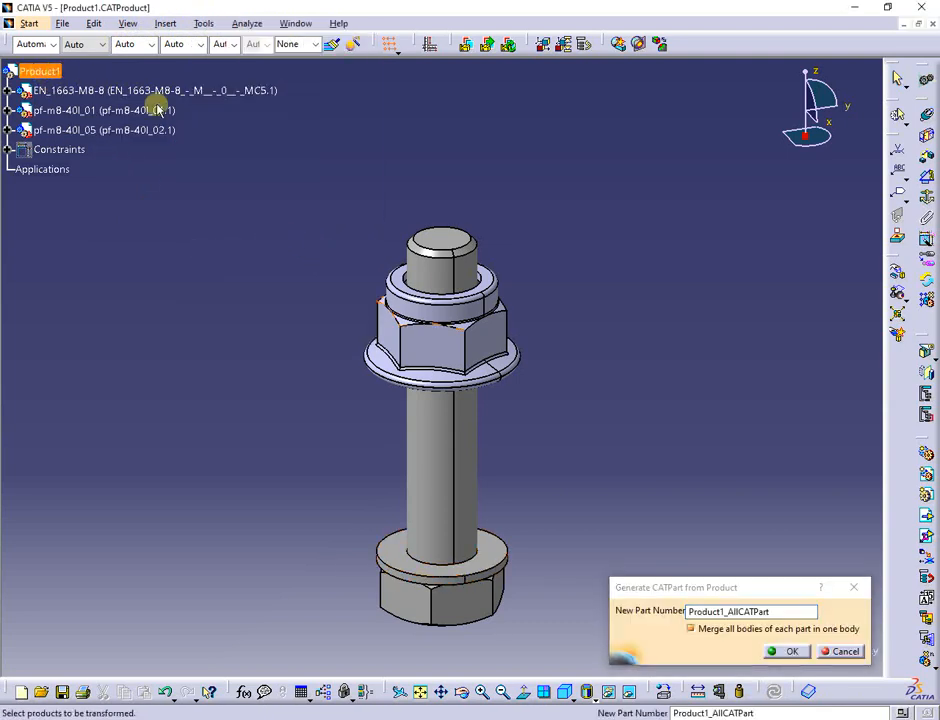
pyautogui.click(788, 651)
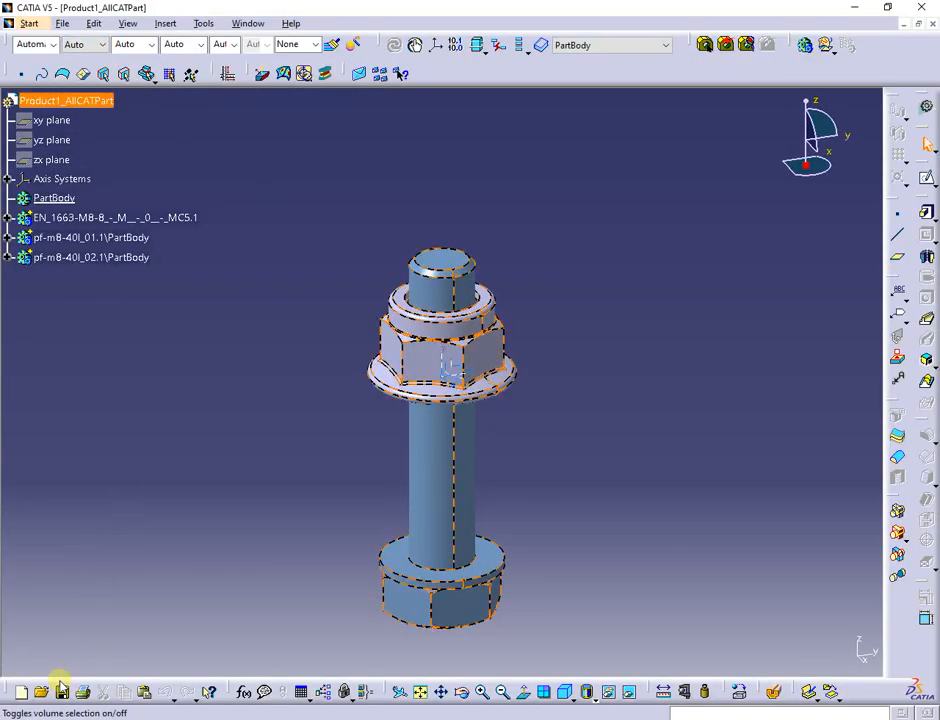
pyautogui.click(62, 690)
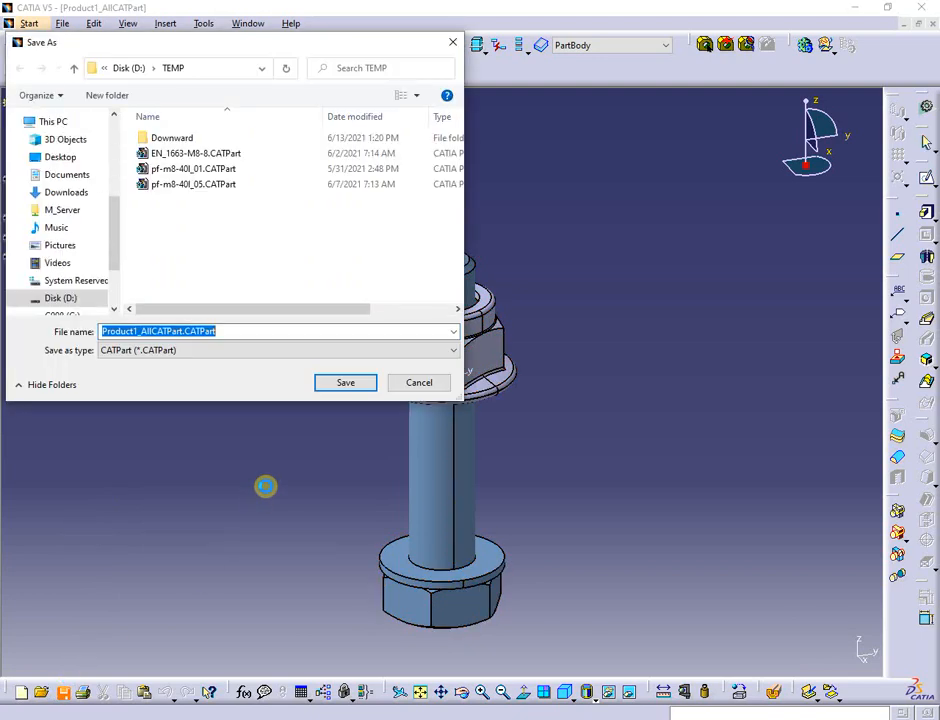
pyautogui.click(341, 384)
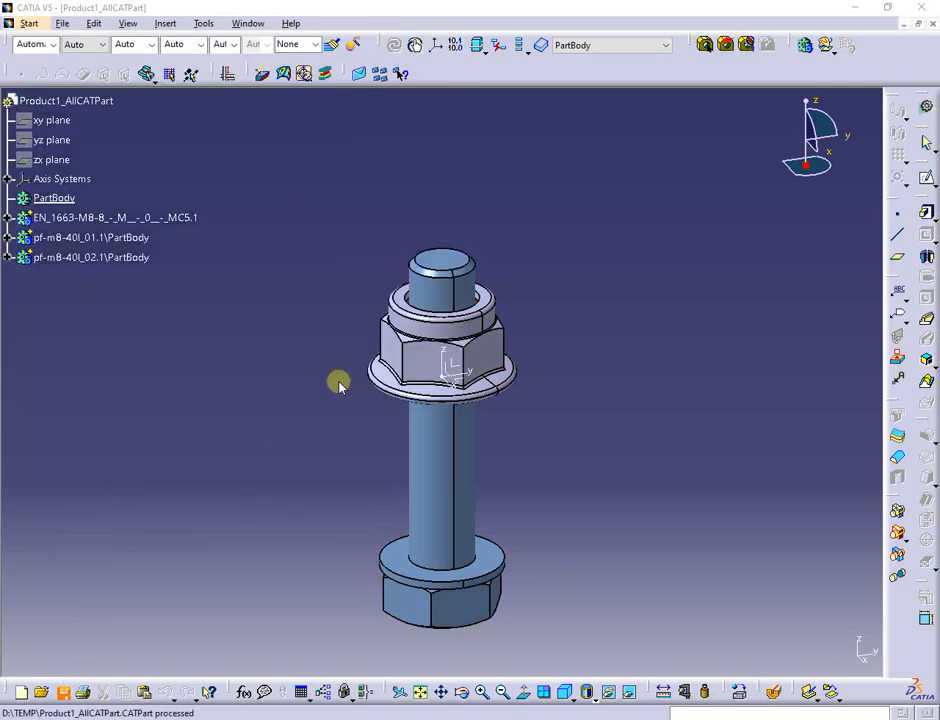
# Step: Add the nut body and the two pf-m8-40l bodies to PartBody with the Boolean Add operation, and save the part
pyautogui.click(88, 217)
pyautogui.keyDown('shift'); pyautogui.click(90, 257); pyautogui.keyUp('shift')
pyautogui.click(897, 534)
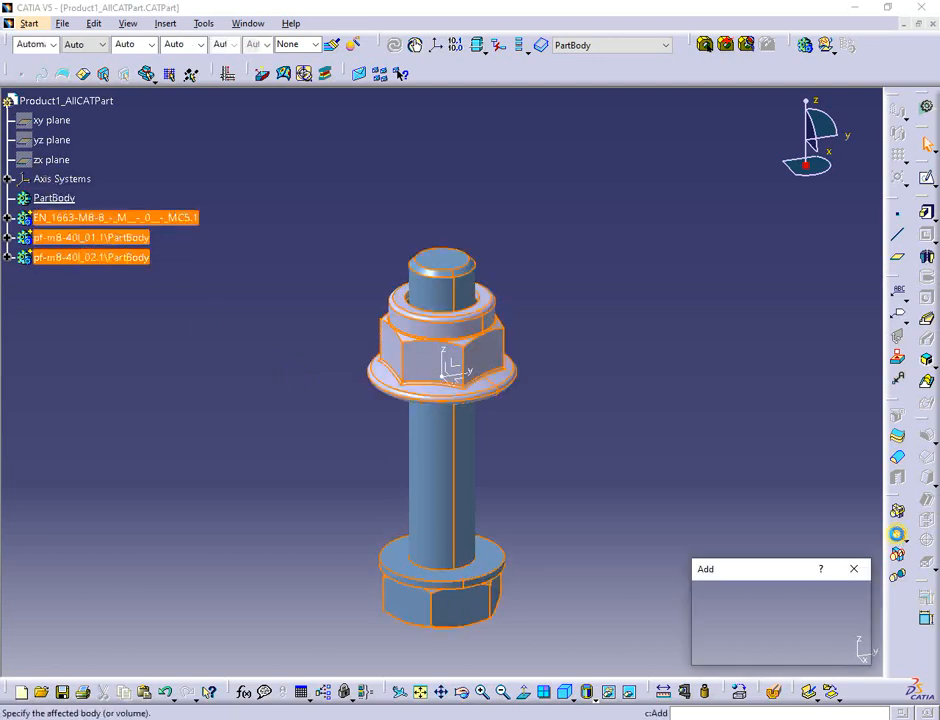
pyautogui.click(728, 652)
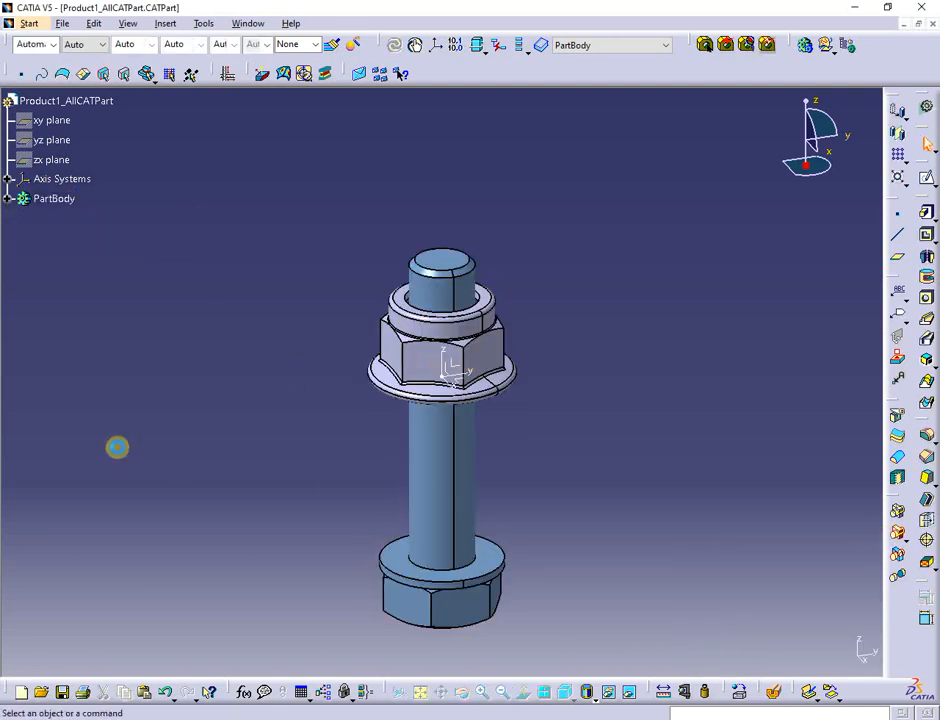
pyautogui.click(7, 196)
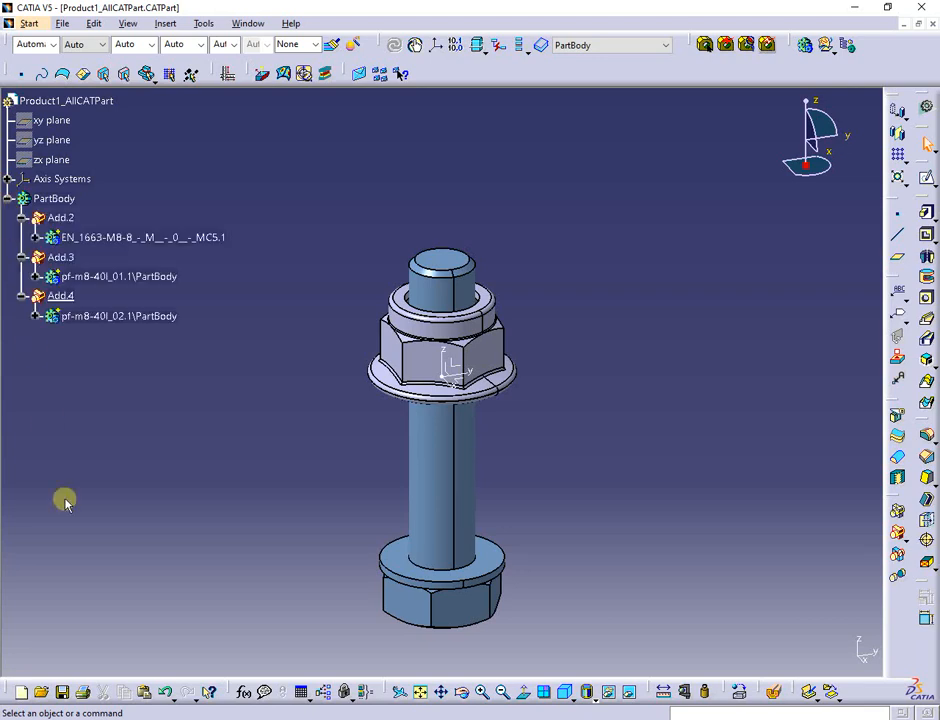
pyautogui.click(63, 693)
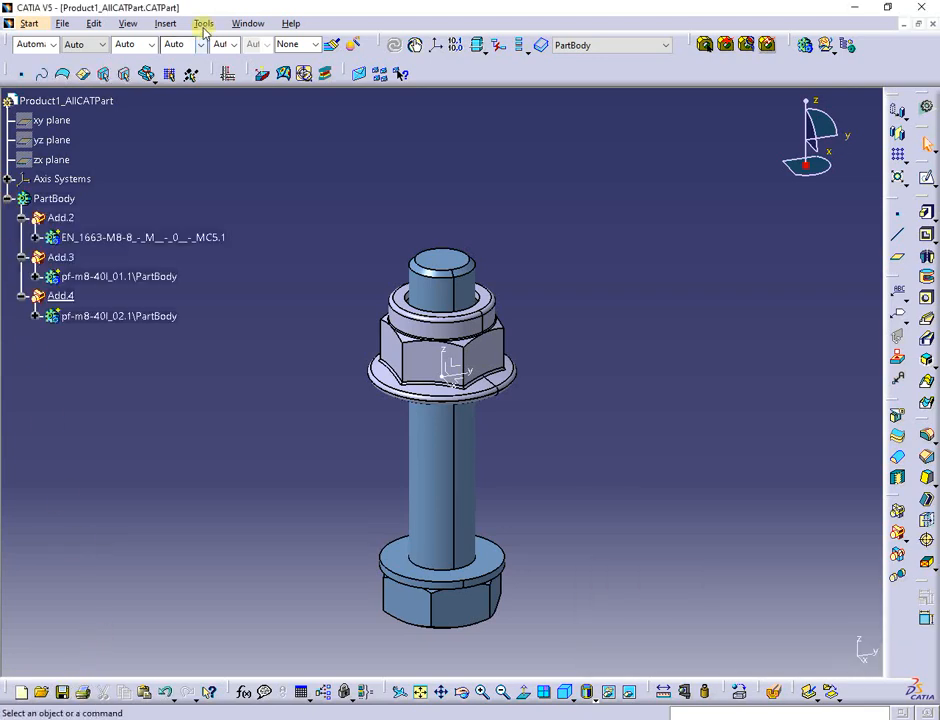
# Step: Convert D:\TEMP\Product1_AllCATPart.CATPart to CATIAV5R17 with the DownwardCompatibility utility into D:\TEMP\Downward, and close the batch monitor
pyautogui.click(203, 23)
pyautogui.moveTo(214, 62)
pyautogui.click(225, 99)
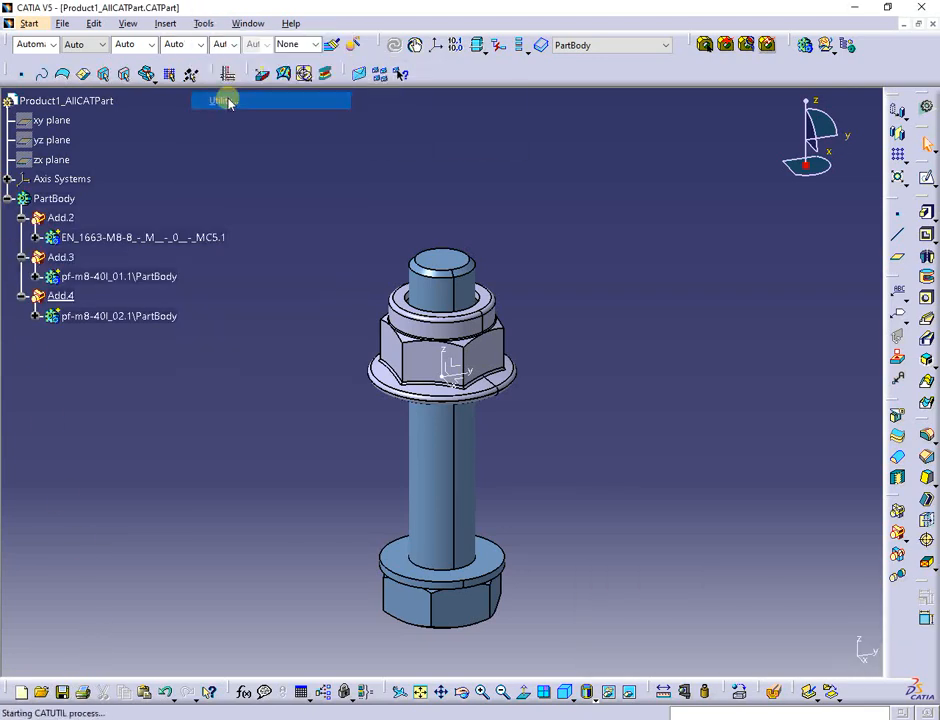
pyautogui.click(410, 378)
pyautogui.doubleClick(410, 378)
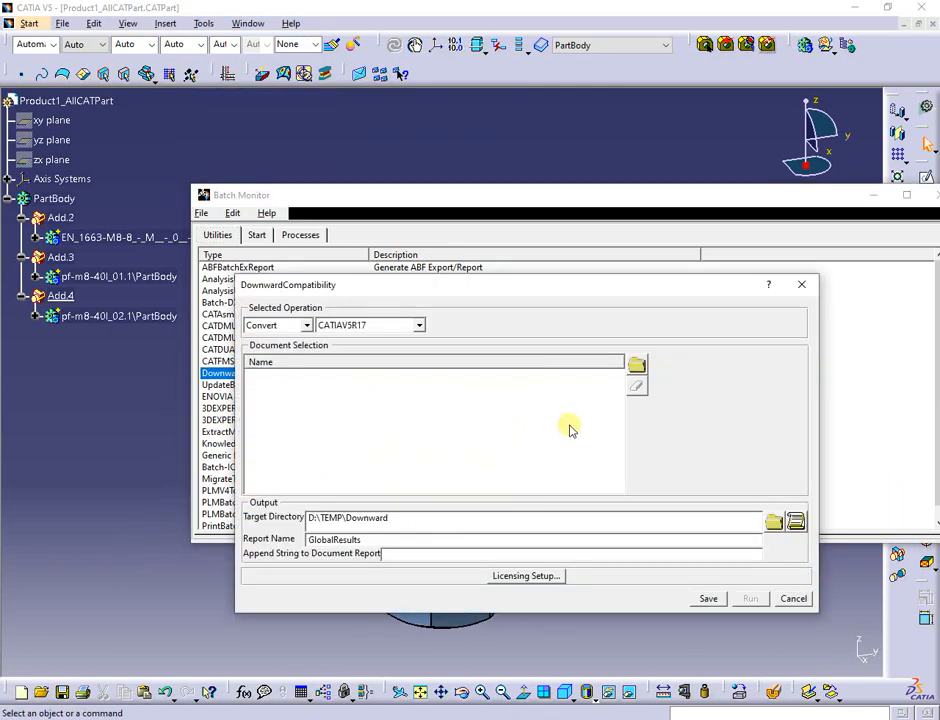
pyautogui.click(320, 324)
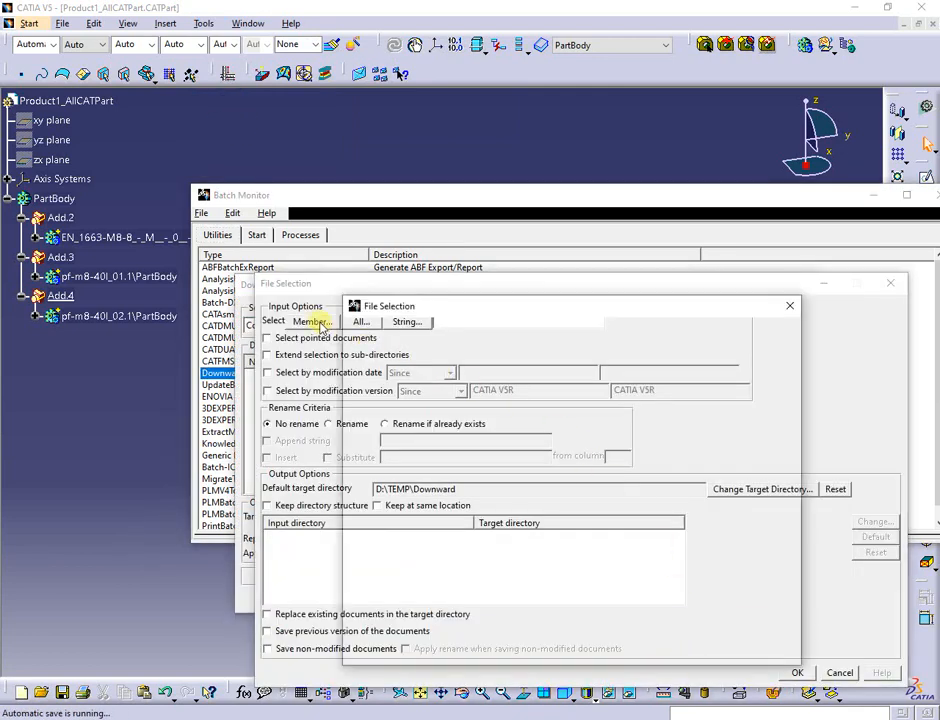
pyautogui.click(439, 466)
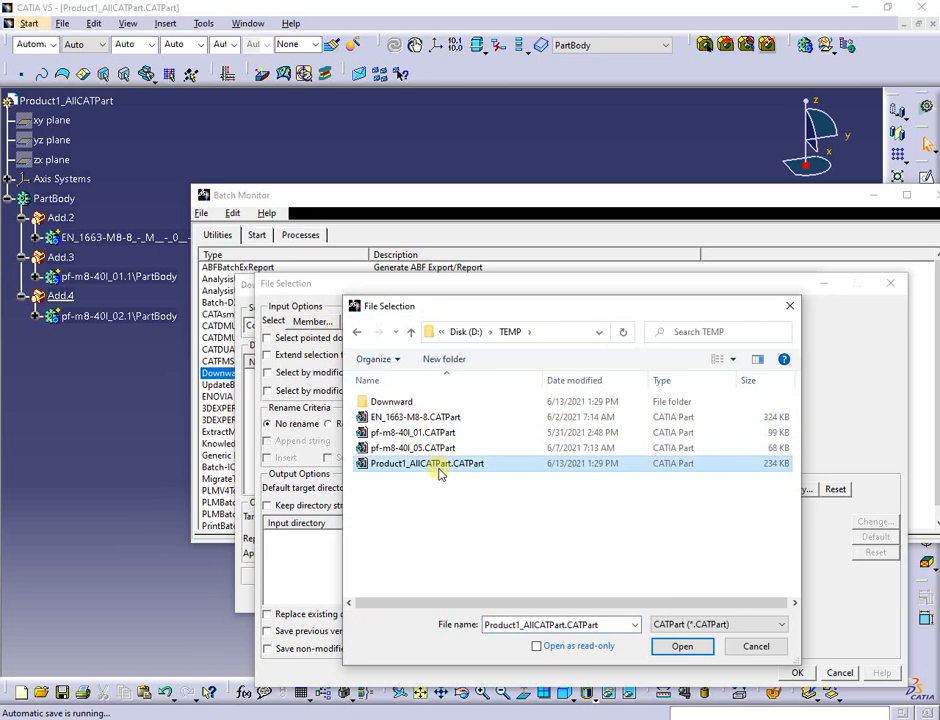
pyautogui.click(682, 647)
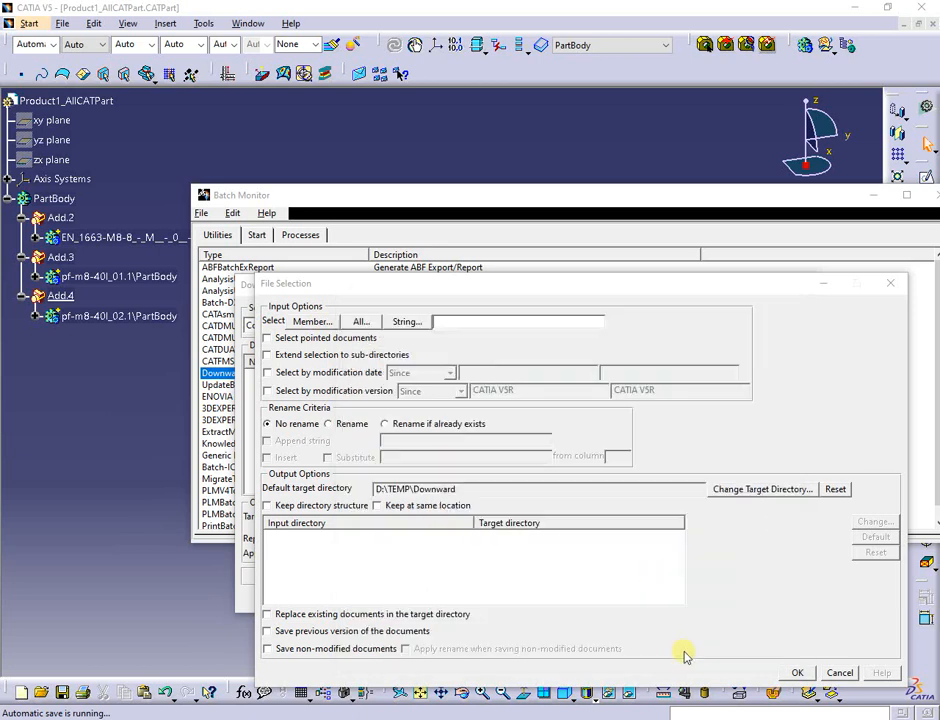
pyautogui.click(797, 673)
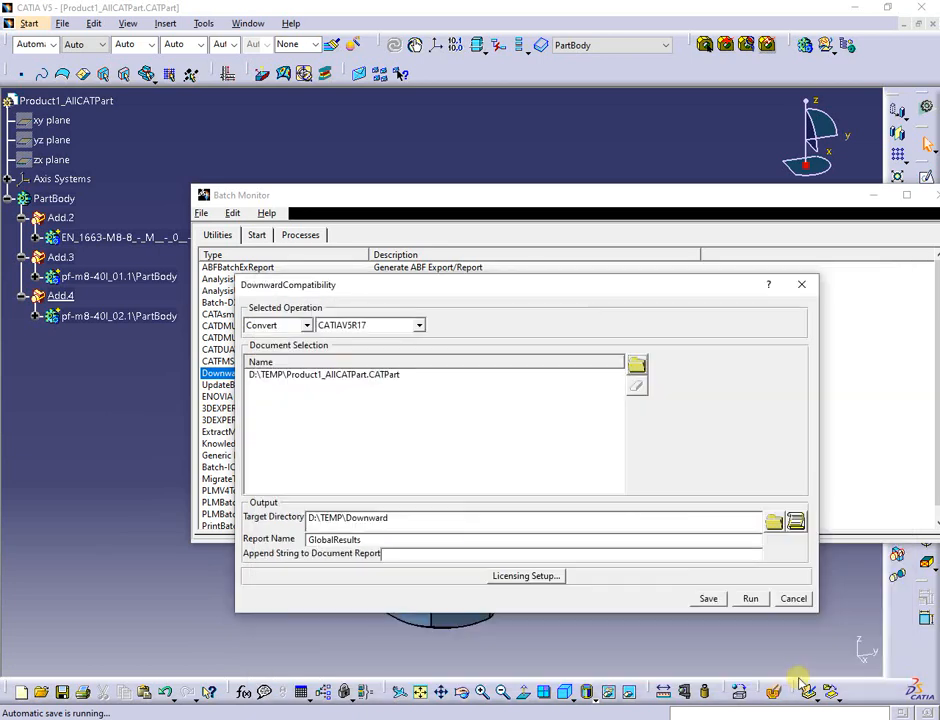
pyautogui.click(750, 598)
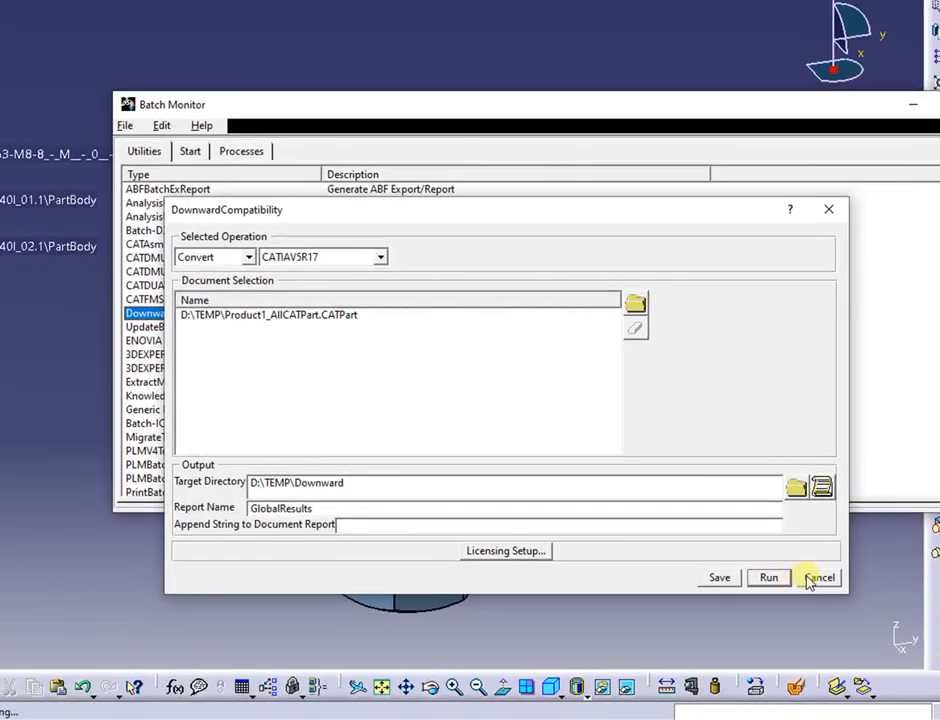
pyautogui.click(841, 559)
pyautogui.click(932, 196)
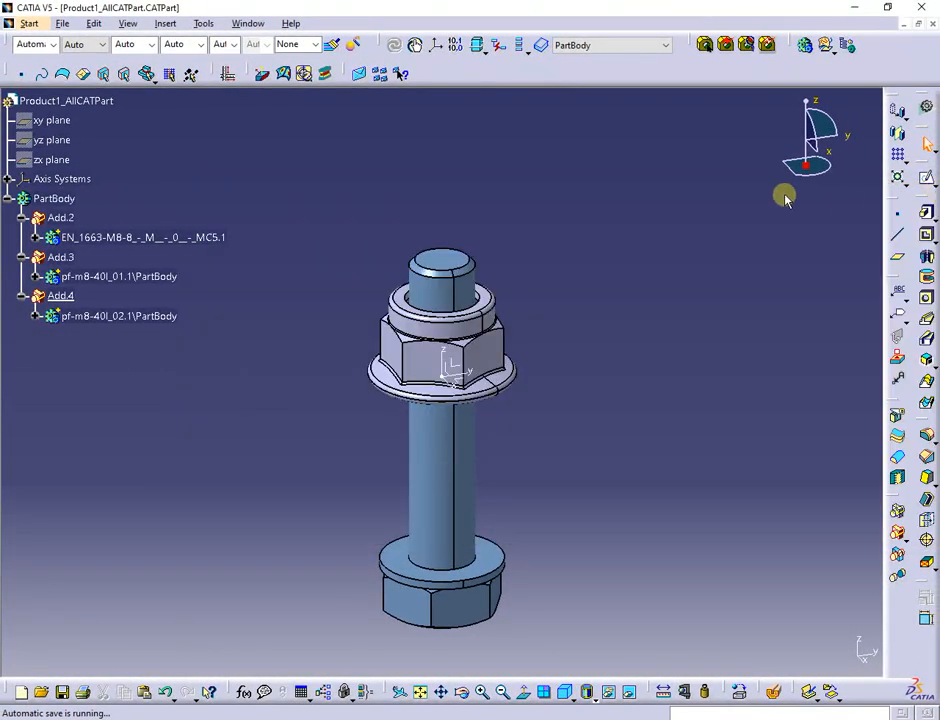
# Step: Close the merged part and the Product1 assembly, and open the converted Product1_AllCATPart.CATPart from the Downward folder
pyautogui.click(932, 26)
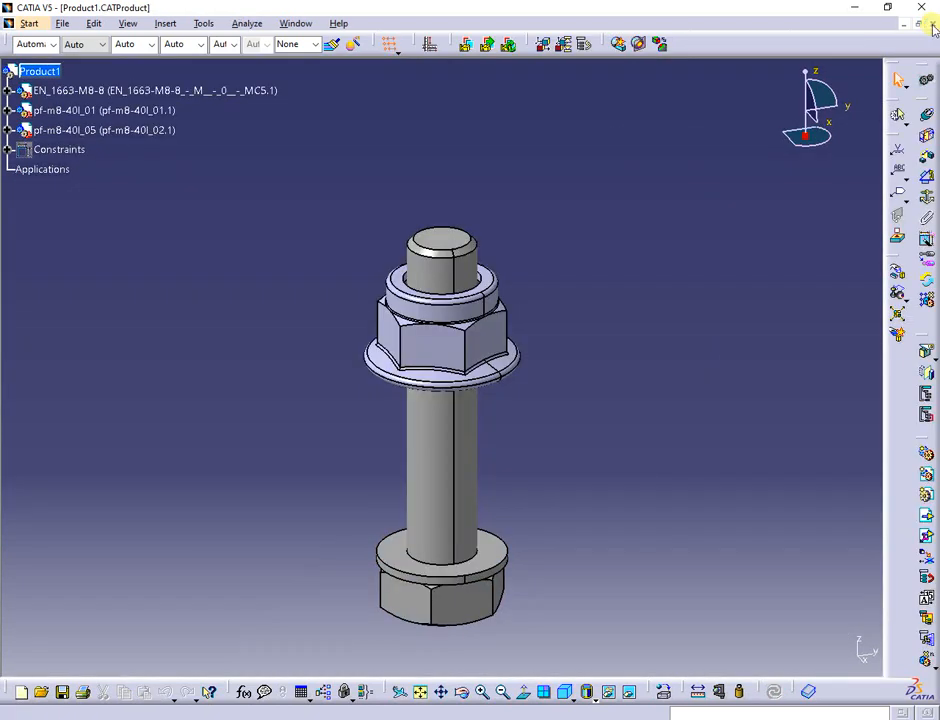
pyautogui.click(931, 26)
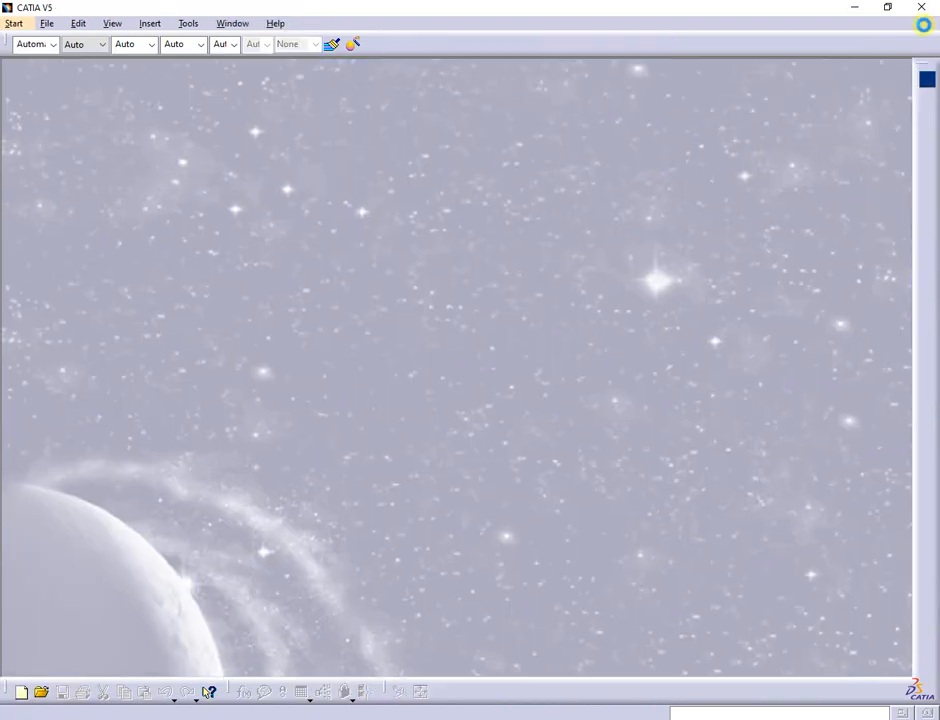
pyautogui.hotkey('alt', 'Tab')
pyautogui.moveTo(410, 450); pyautogui.dragTo(135, 263)
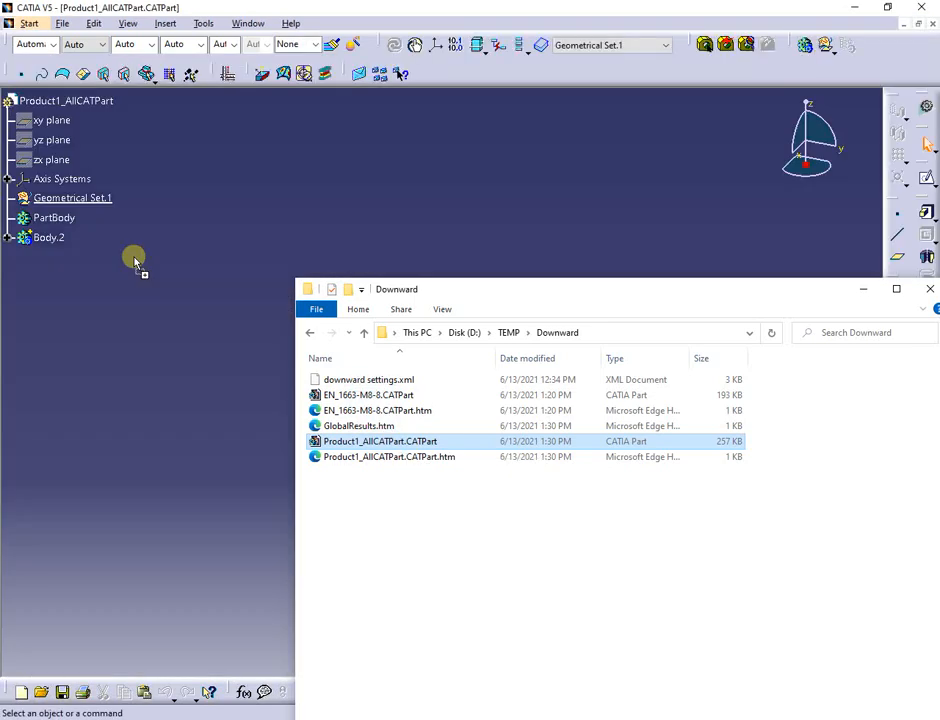
pyautogui.click(130, 355)
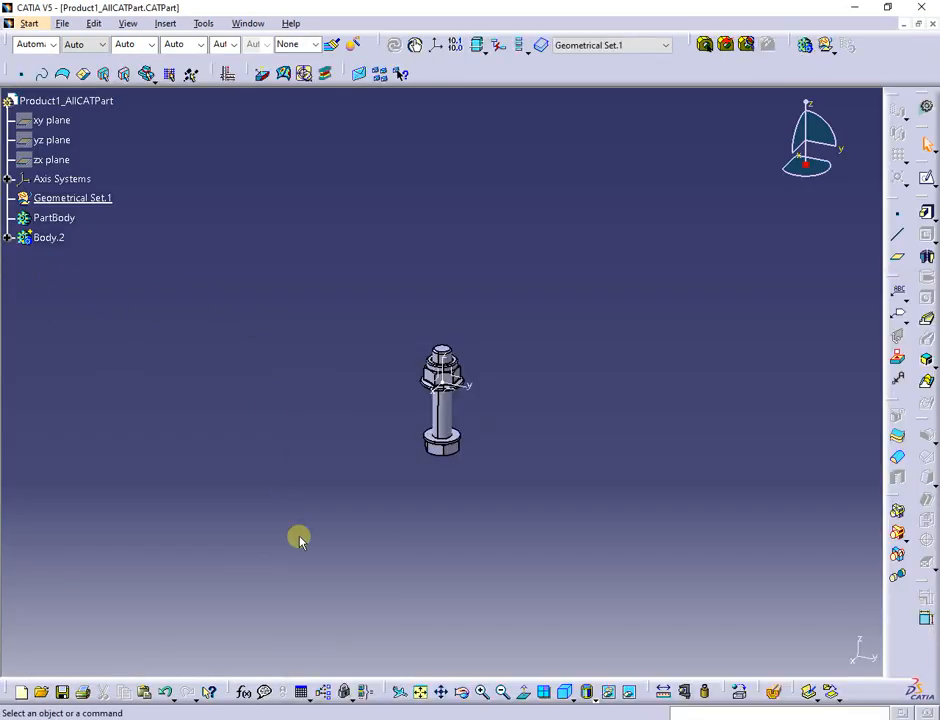
pyautogui.click(422, 699)
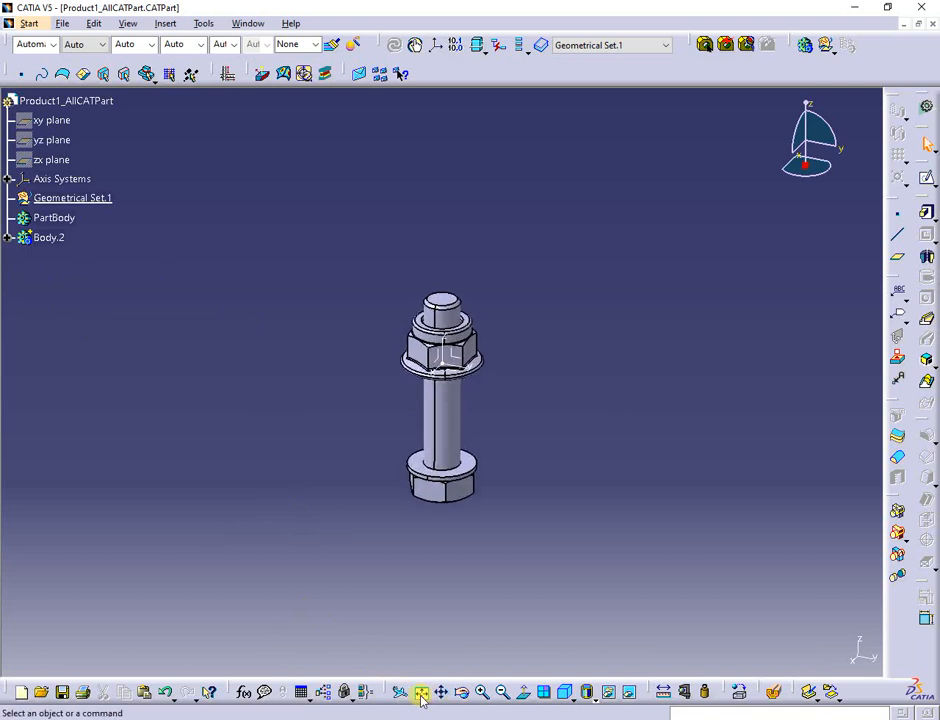
# Step: Examine the contents of Body.2 in the converted part's specification tree and its solid geometry
pyautogui.click(10, 238)
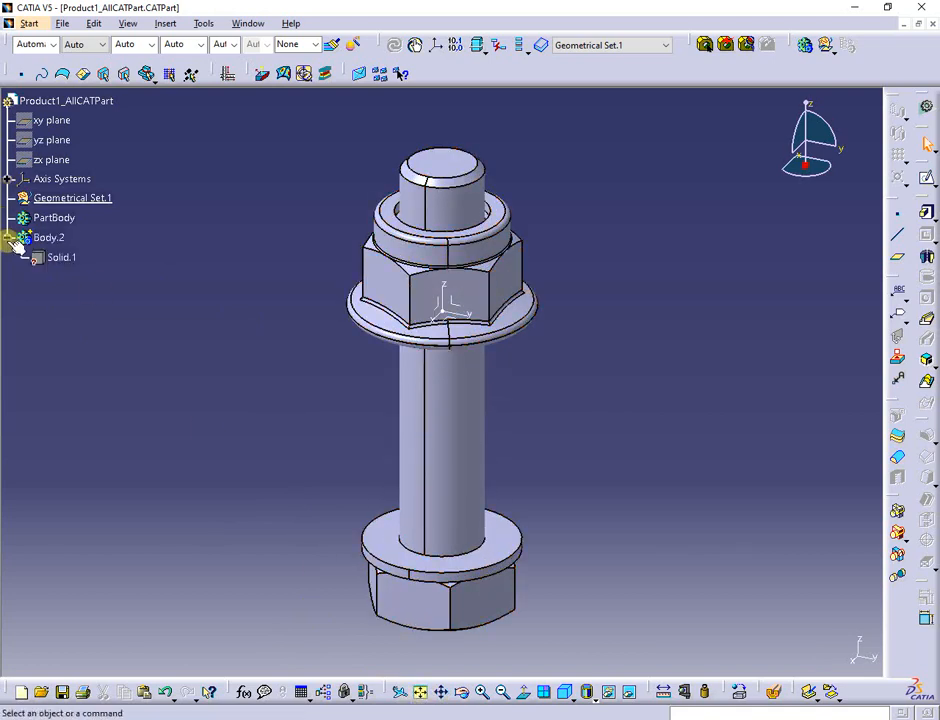
pyautogui.click(62, 259)
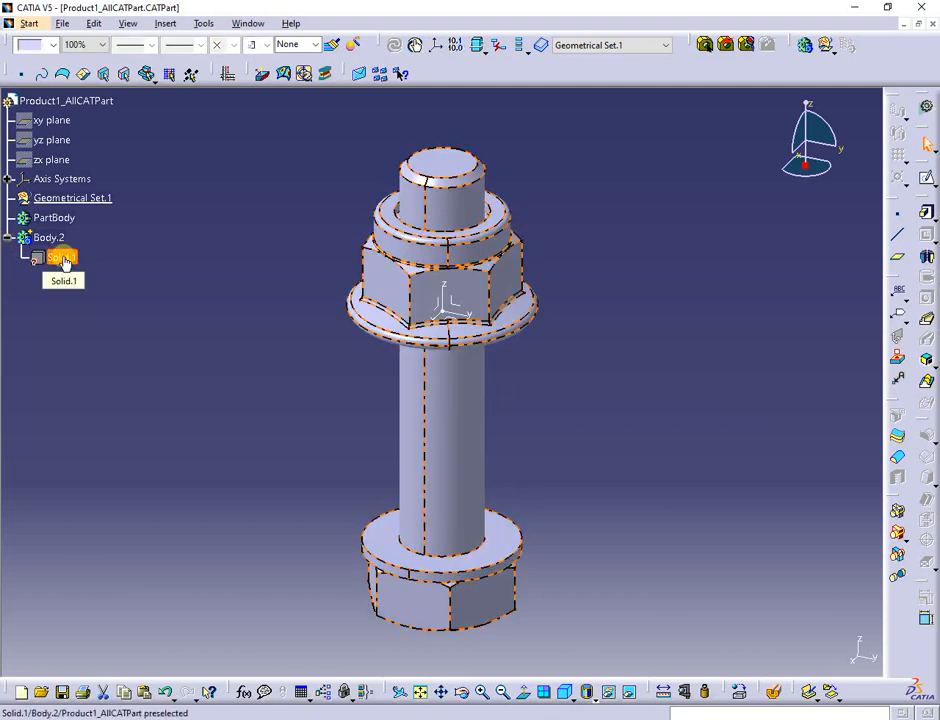
pyautogui.click(202, 267)
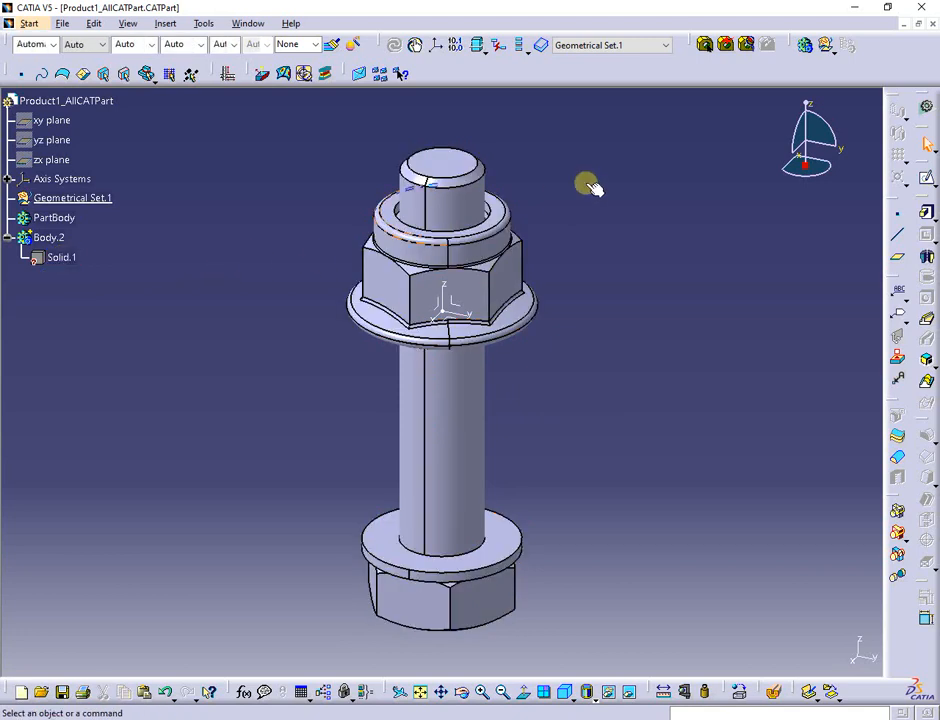
# Step: Close the converted part and open Product1.CATProduct from the D:\TEMP folder
pyautogui.click(931, 24)
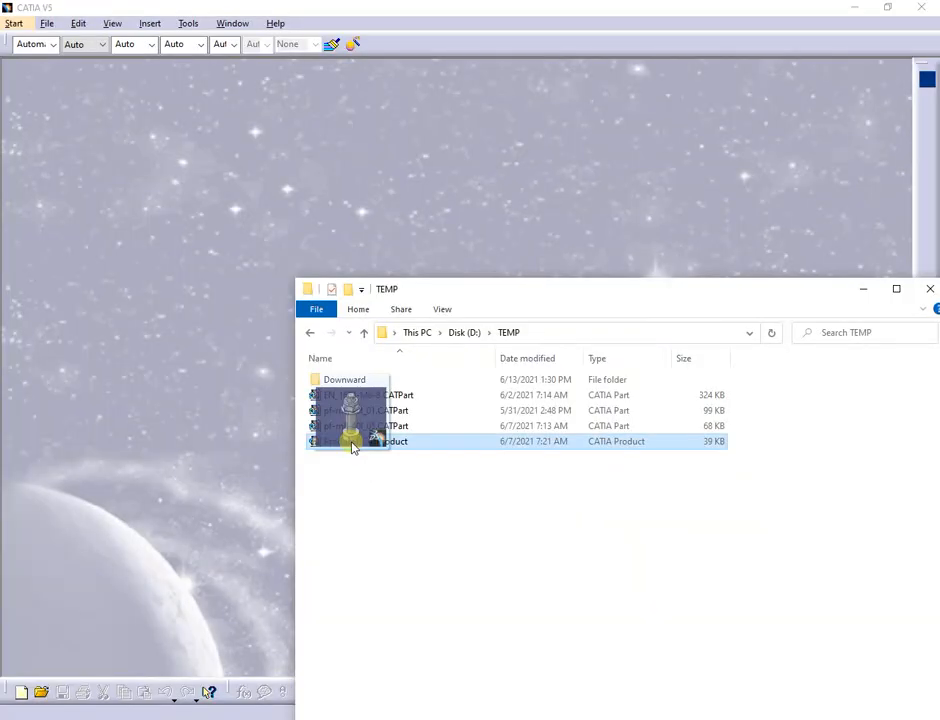
pyautogui.moveTo(352, 445); pyautogui.dragTo(155, 402)
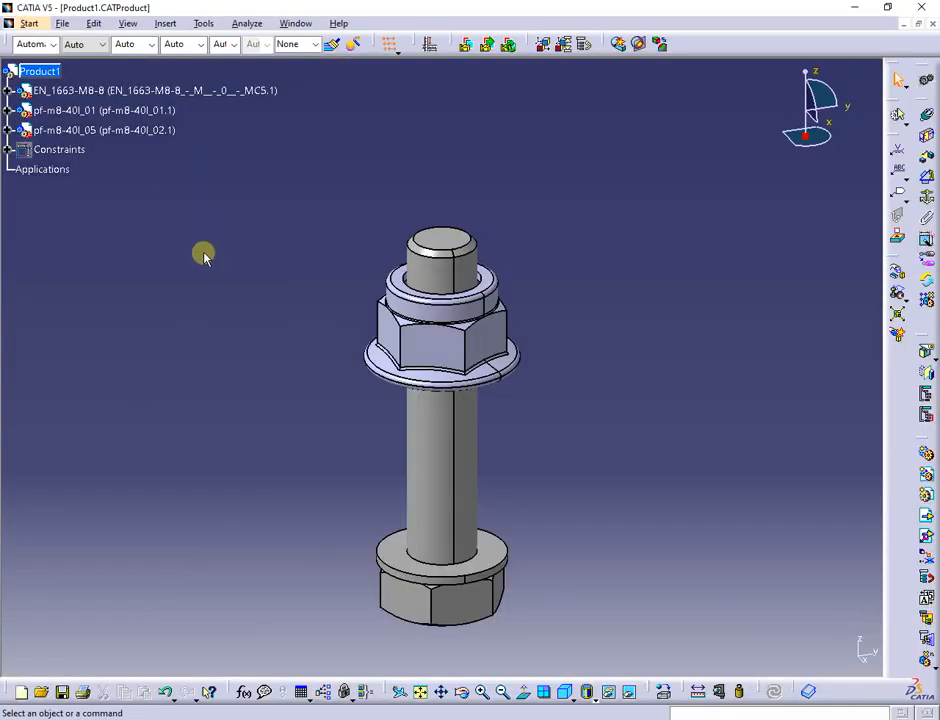
# Step: Bring up the STEP settings within the General Compatibility options
pyautogui.click(204, 25)
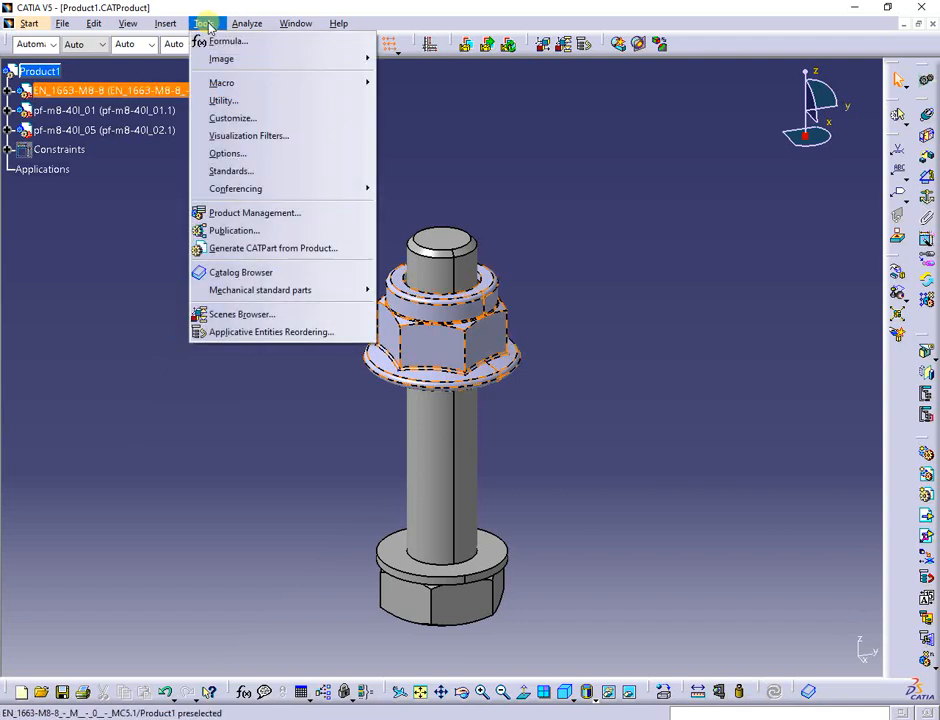
pyautogui.click(231, 153)
pyautogui.click(787, 135)
pyautogui.click(841, 106)
pyautogui.click(841, 106)
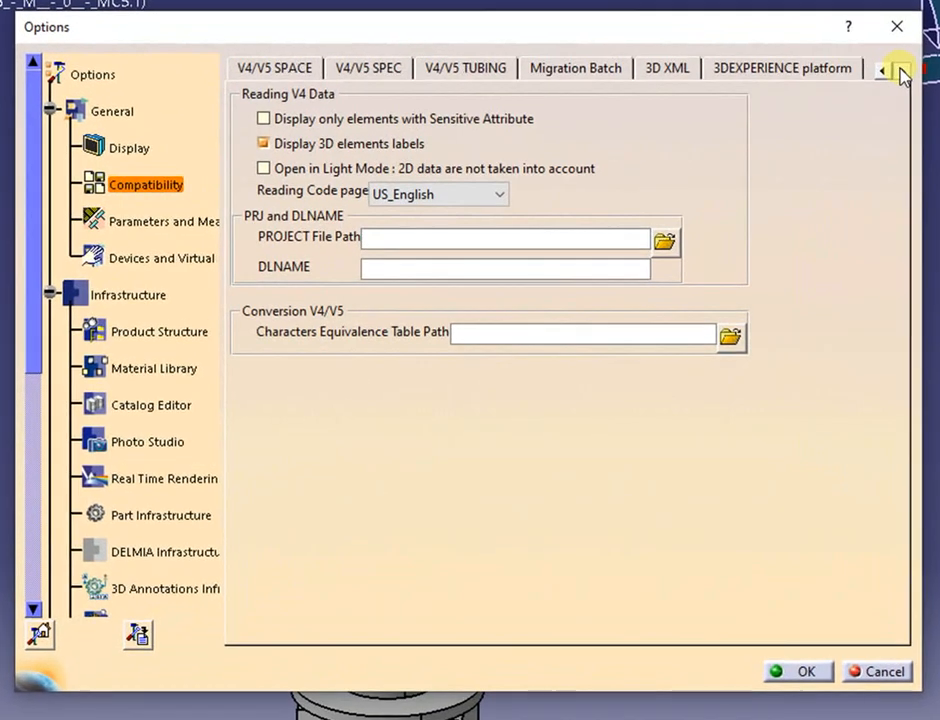
pyautogui.click(841, 106)
pyautogui.click(841, 106)
pyautogui.click(829, 106)
pyautogui.click(829, 106)
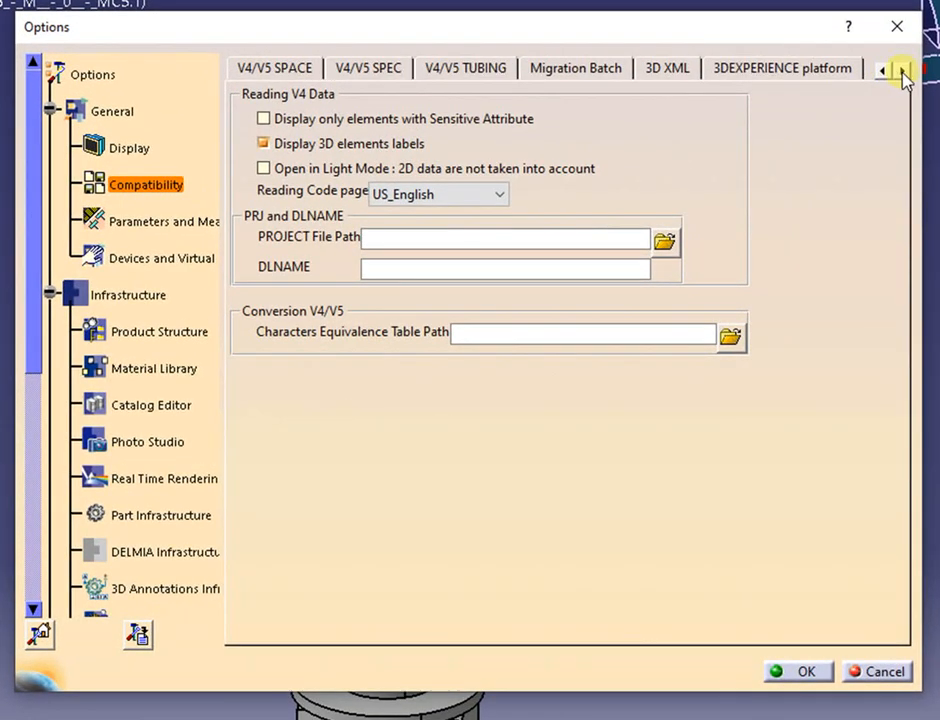
pyautogui.click(903, 70)
pyautogui.click(903, 70)
pyautogui.click(903, 70)
pyautogui.click(903, 70)
pyautogui.click(745, 68)
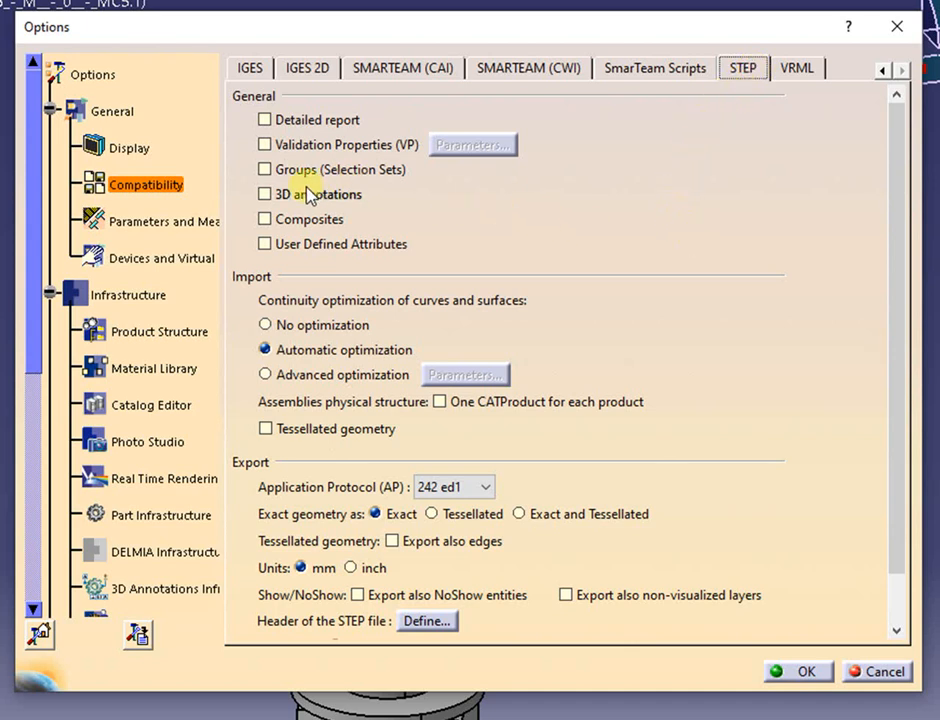
# Step: Leave 3D annotations off, choose application protocol 242 ed1 for STEP export, and accept the options
pyautogui.click(270, 197)
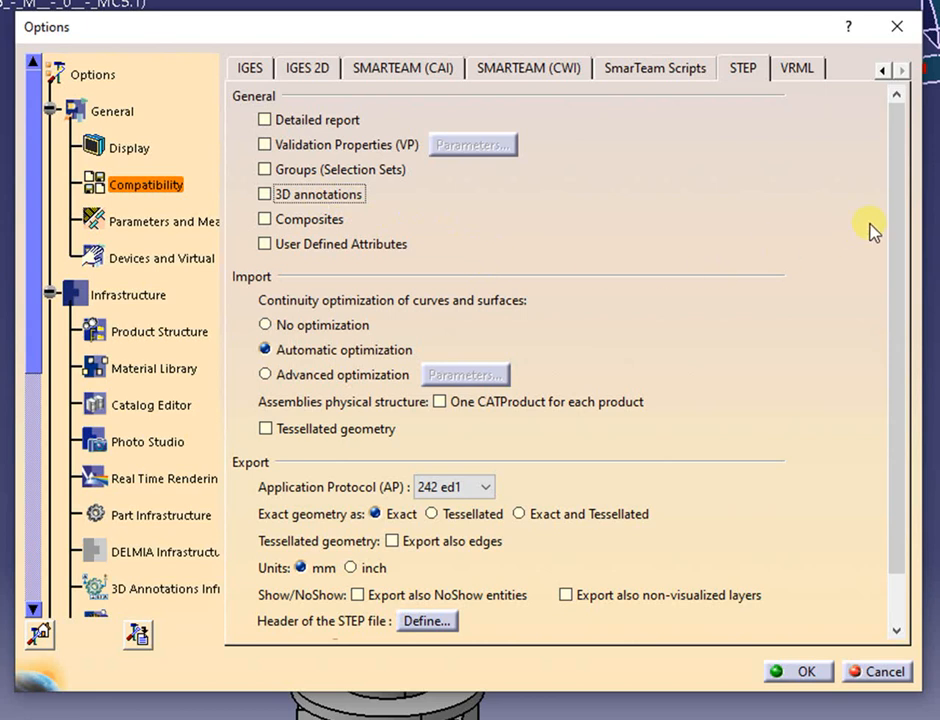
pyautogui.scroll(-2, 850, 230)
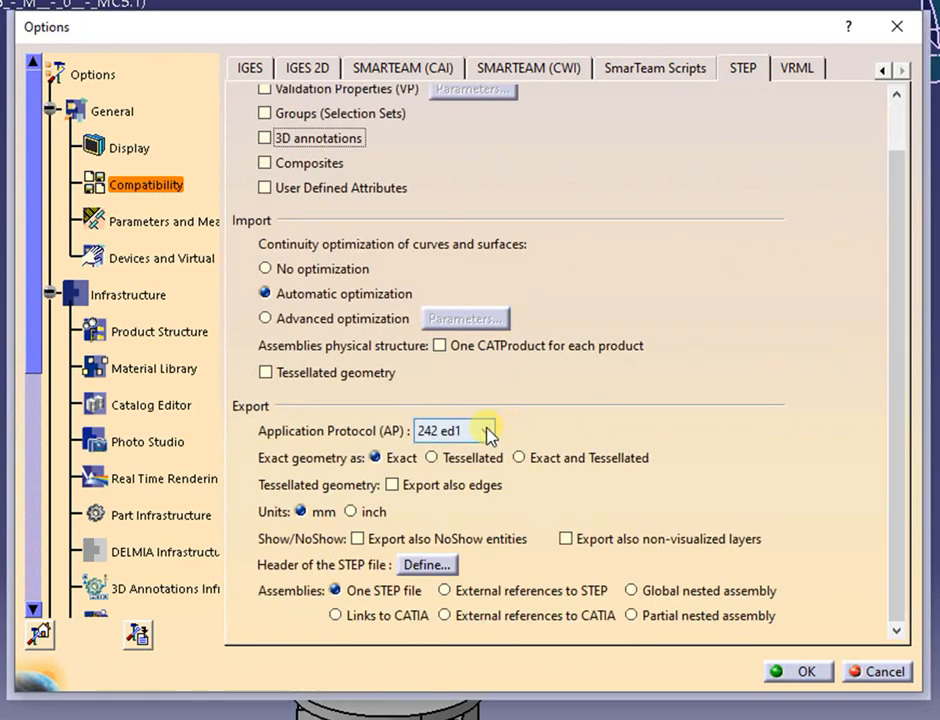
pyautogui.click(486, 431)
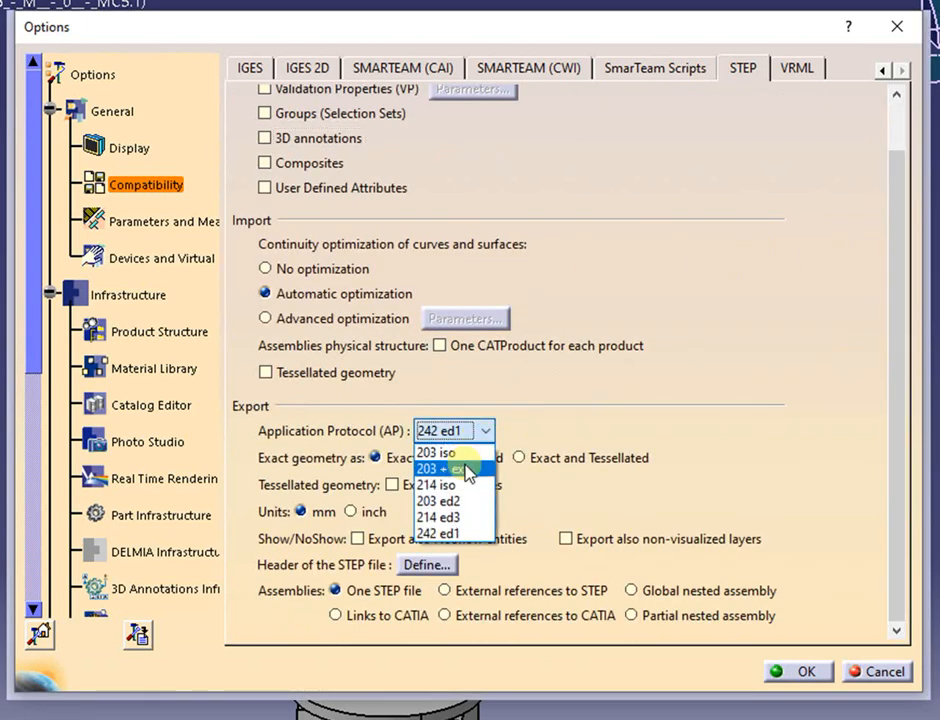
pyautogui.click(472, 538)
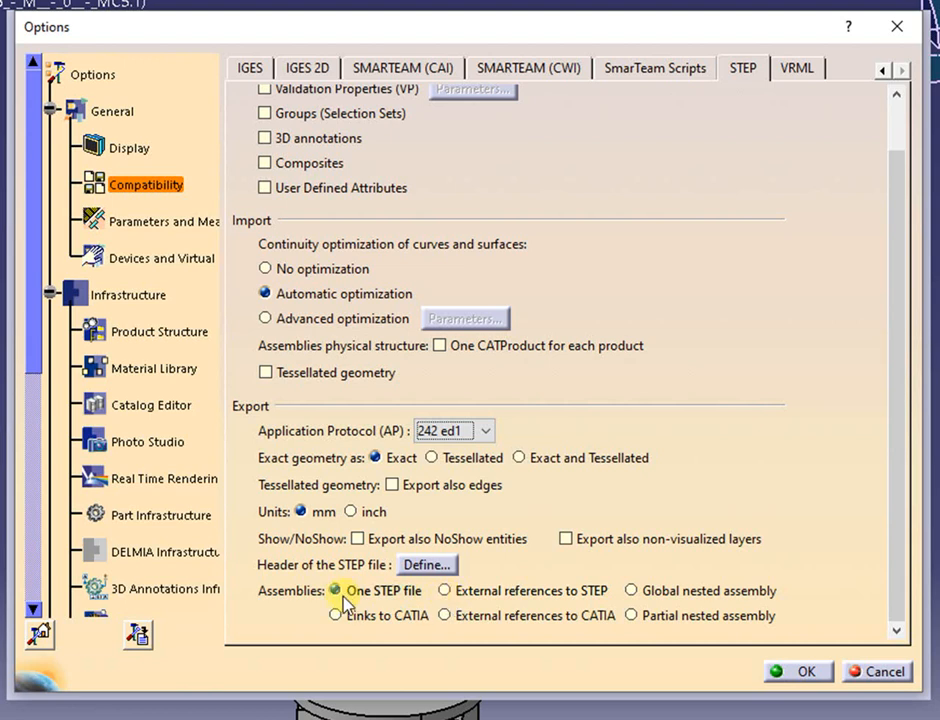
pyautogui.click(783, 671)
# Step: Save the Product1 assembly as the STEP file Product1.stp in D:\TEMP
pyautogui.click(62, 23)
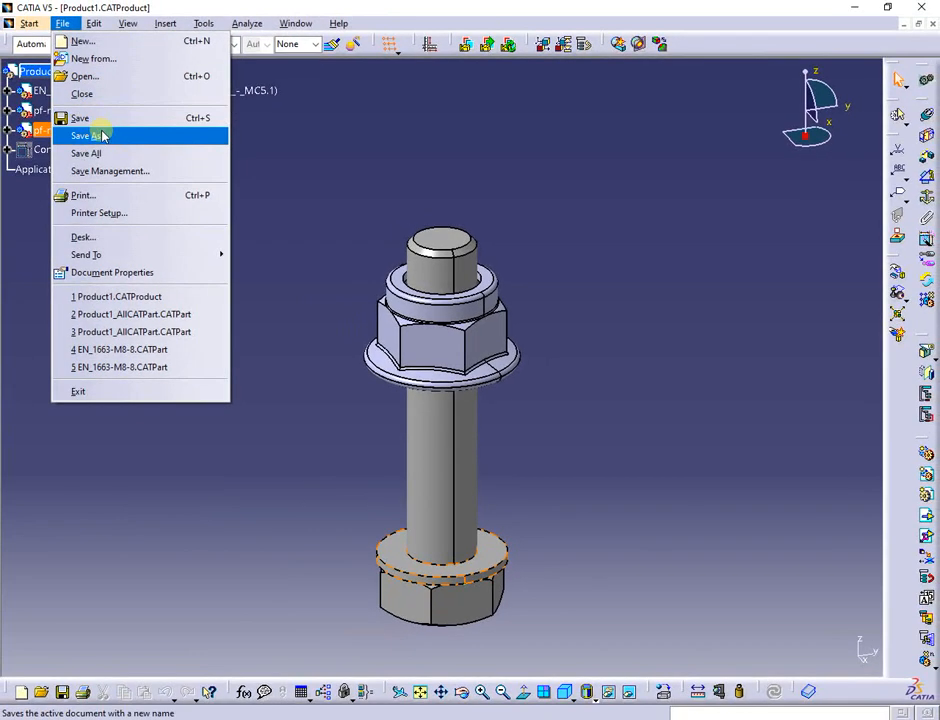
pyautogui.click(103, 135)
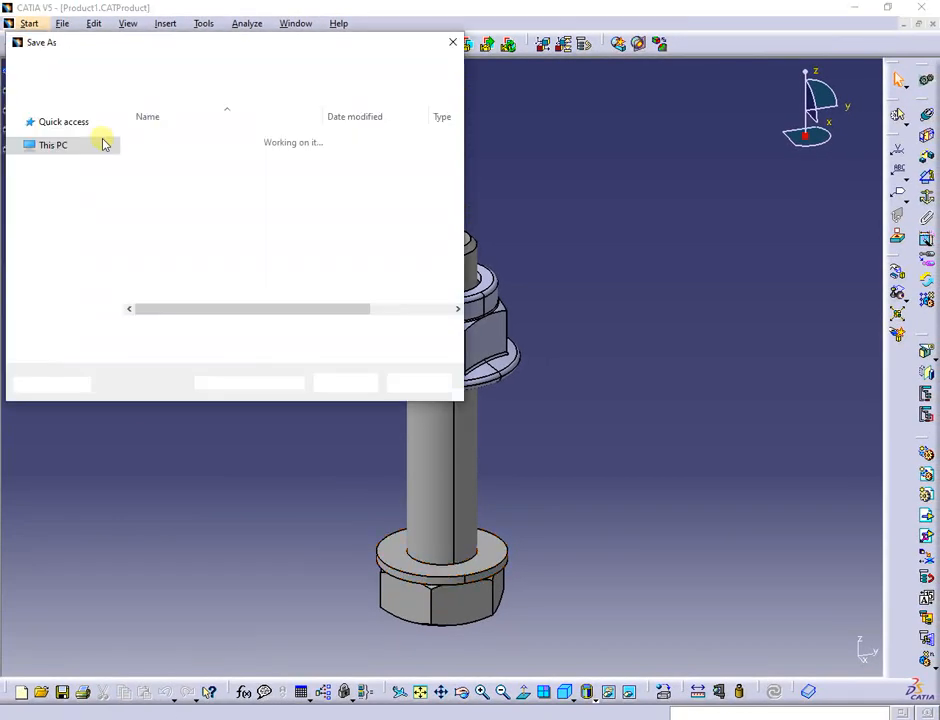
pyautogui.click(454, 350)
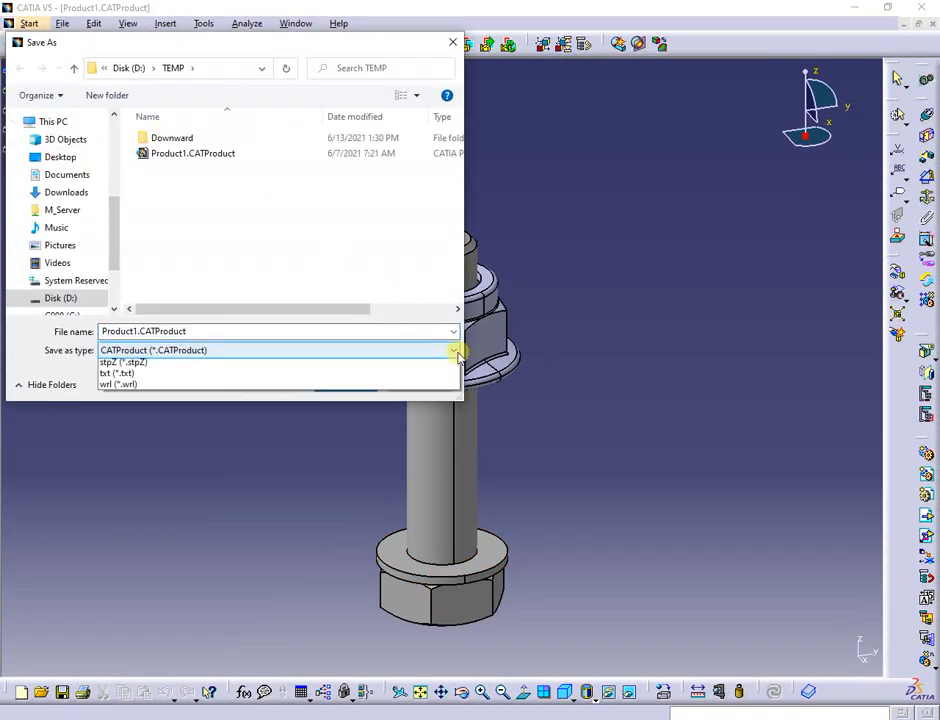
pyautogui.click(190, 377)
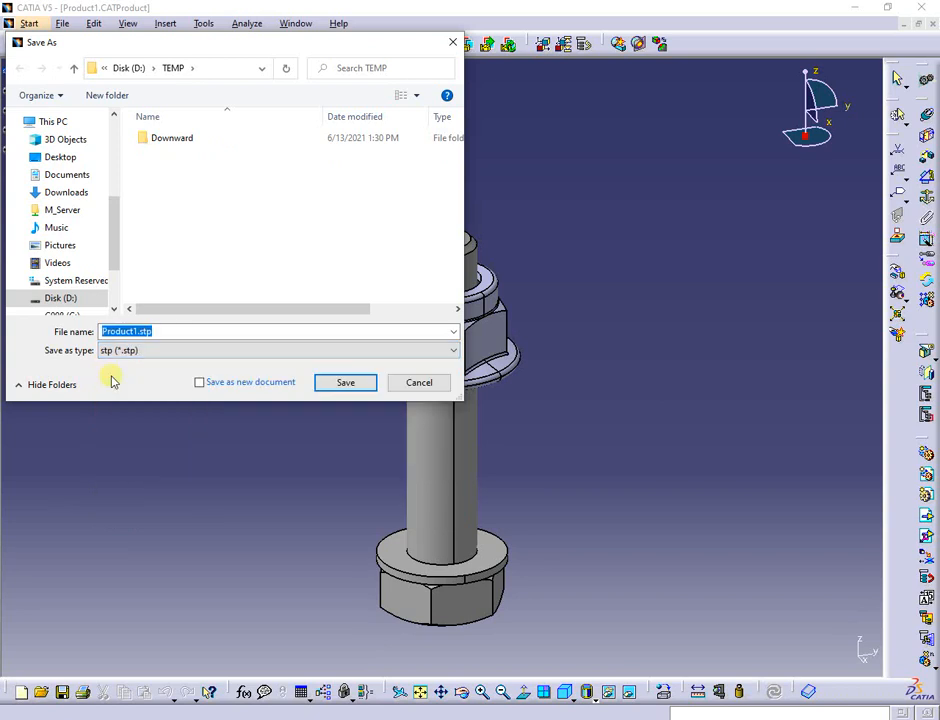
pyautogui.click(347, 383)
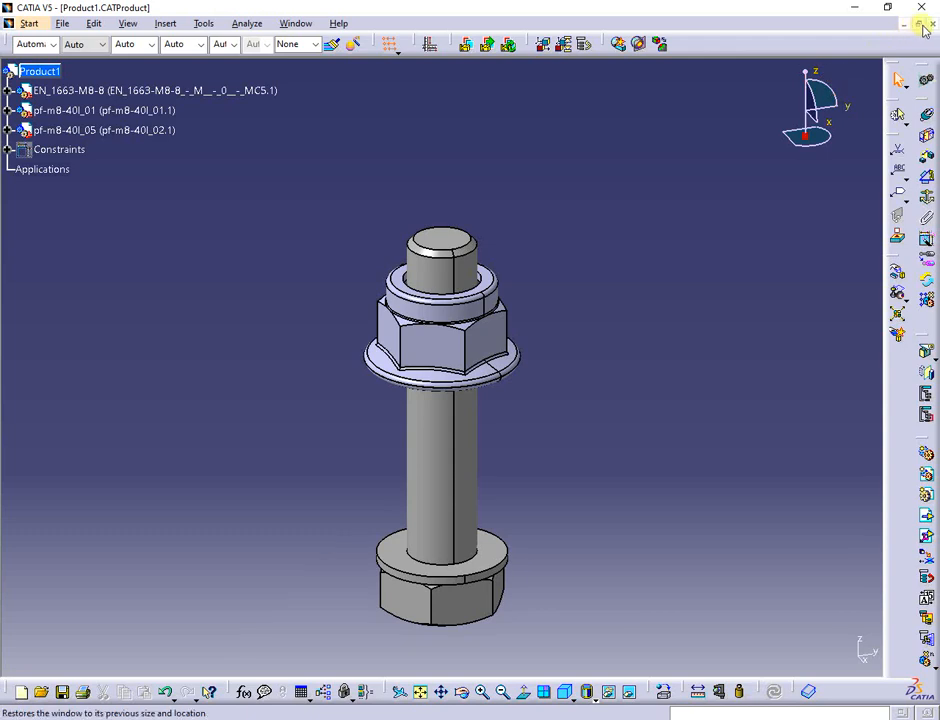
# Step: Open Product1.stp from the D:\TEMP folder alongside the original assembly and maximize its window
pyautogui.click(911, 26)
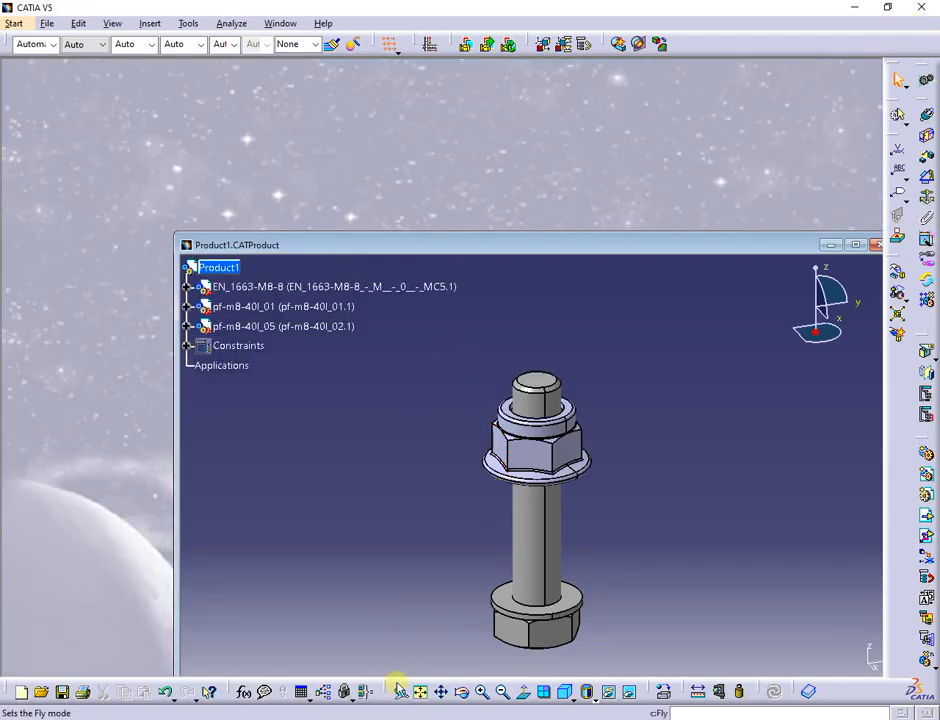
pyautogui.click(408, 716)
pyautogui.click(362, 462)
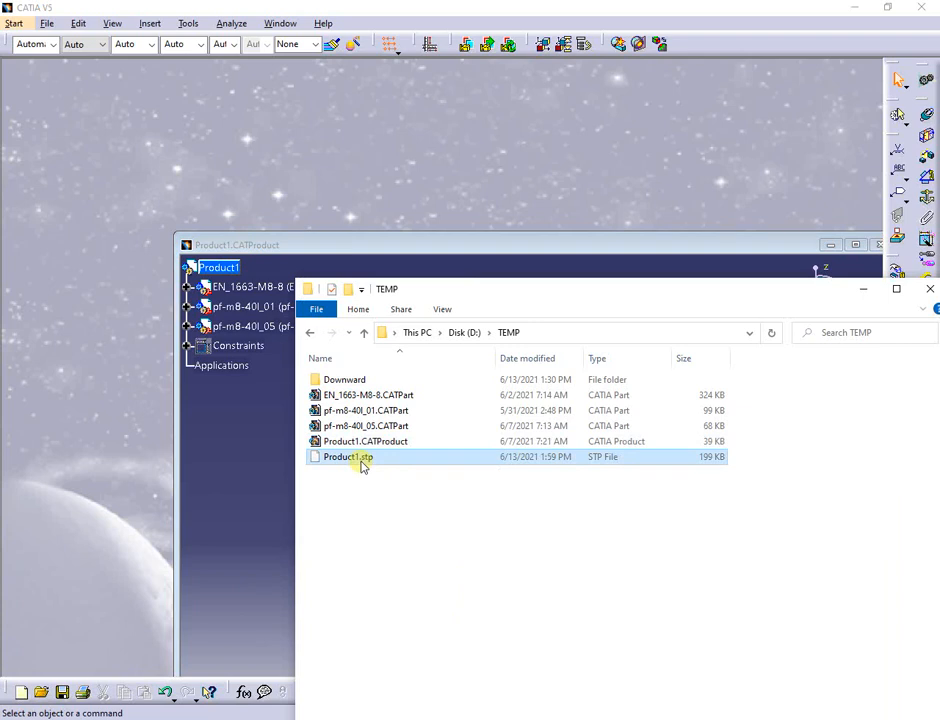
pyautogui.moveTo(68, 152); pyautogui.dragTo(62, 149)
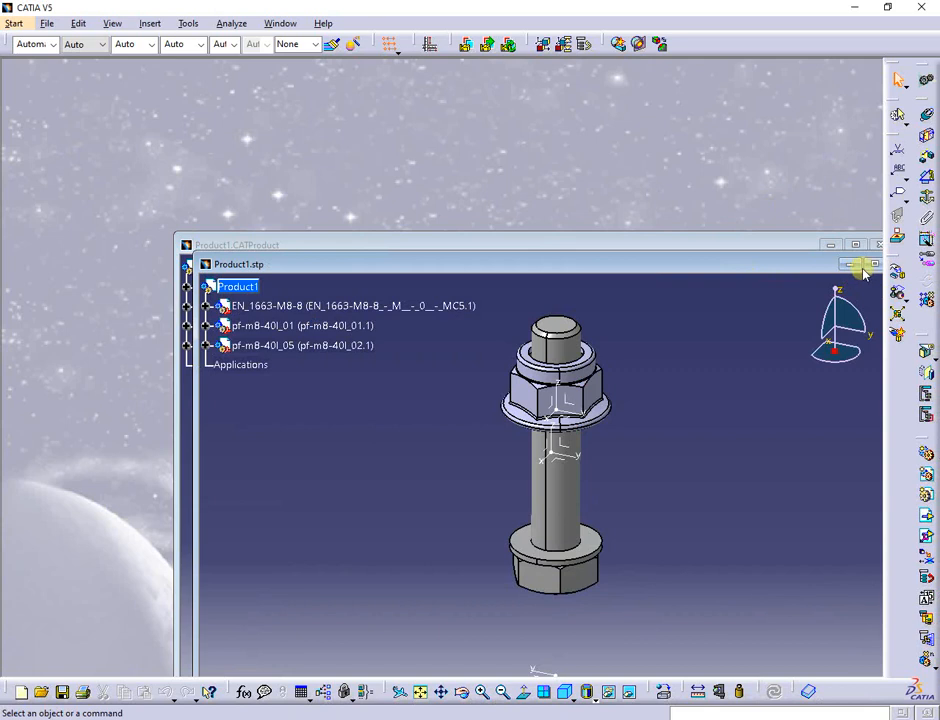
pyautogui.click(875, 266)
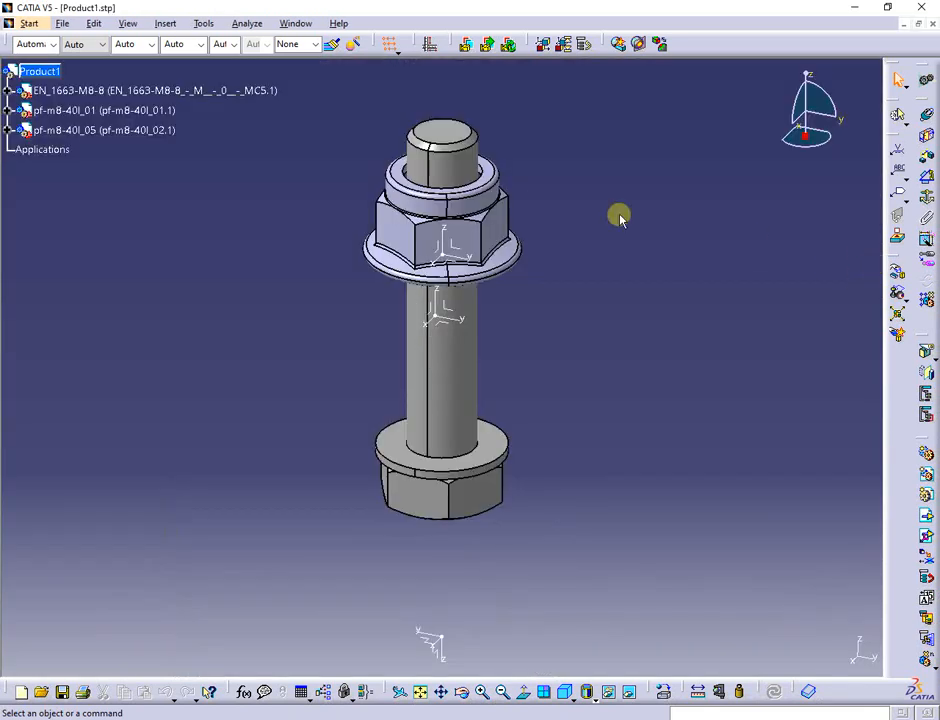
# Step: Expand the EN_1663-M8-8 nut in the imported Product1.stp to examine its Nut and Seal bodies
pyautogui.click(8, 91)
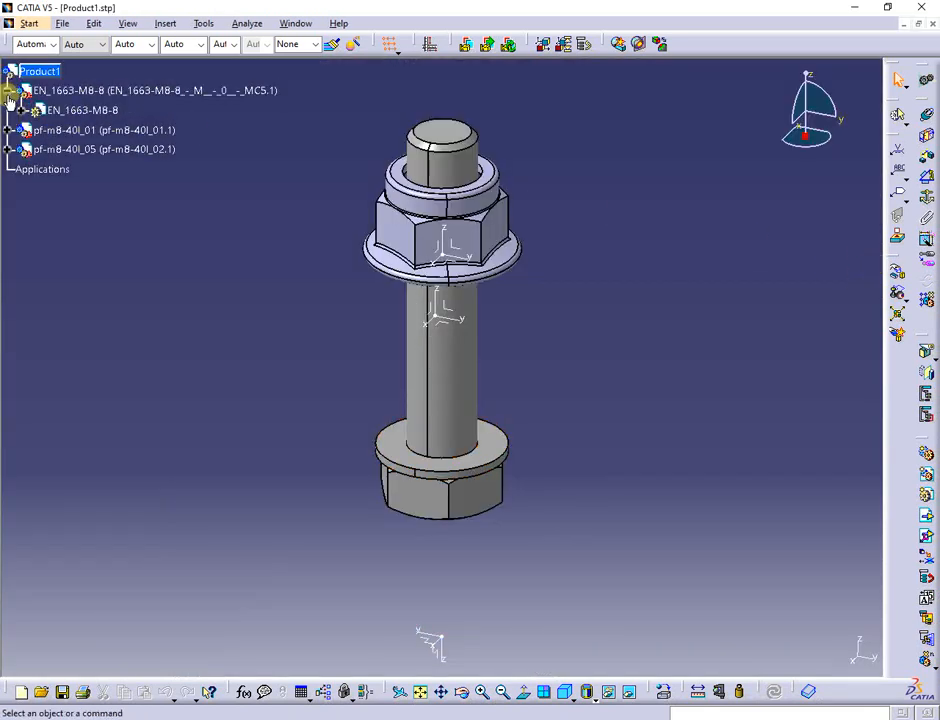
pyautogui.click(21, 110)
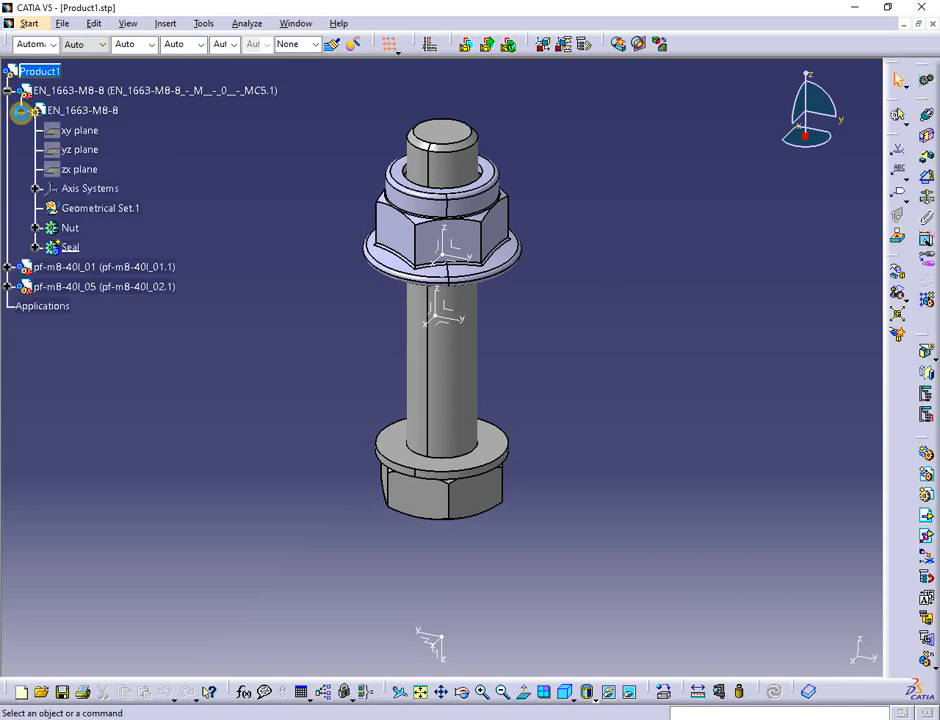
pyautogui.click(35, 247)
pyautogui.click(35, 228)
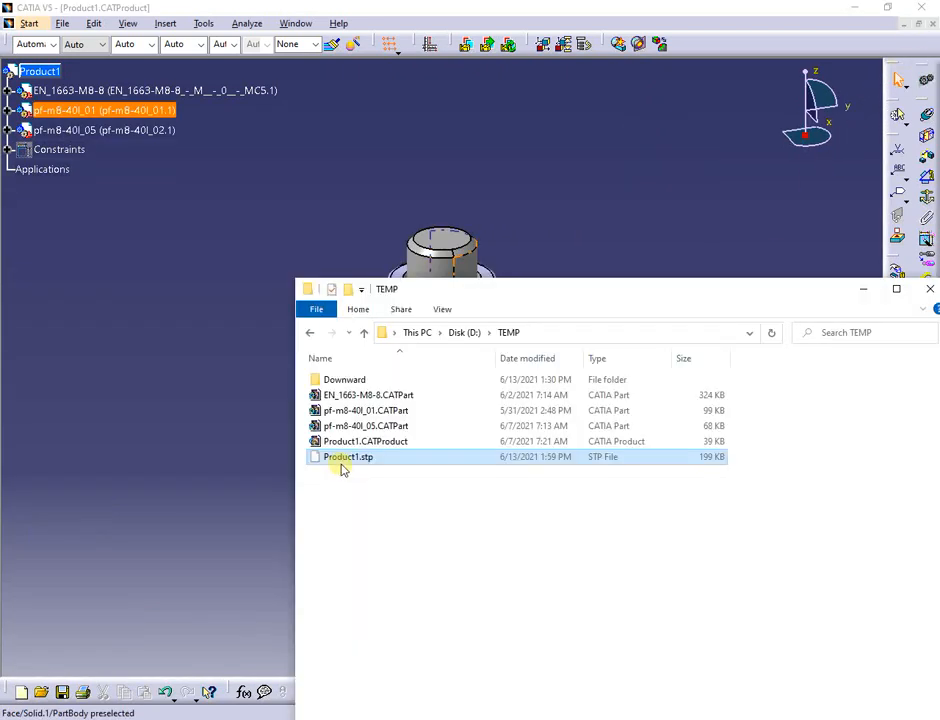
# Step: Delete Product1.stp from the D:\TEMP folder in File Explorer and return to the original assembly in CATIA
pyautogui.press('Delete')
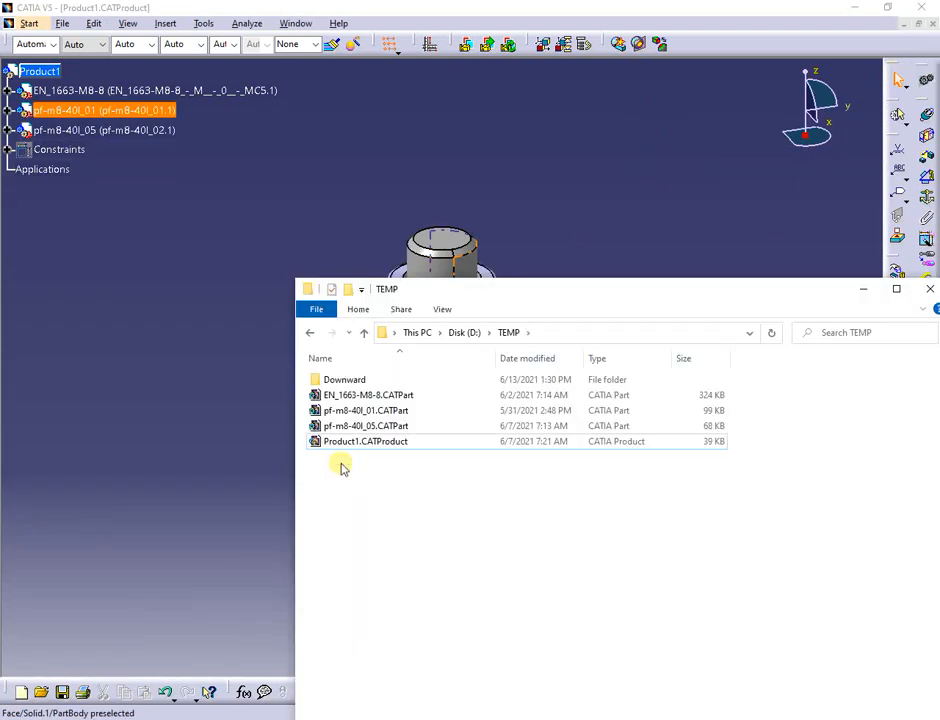
pyautogui.click(105, 421)
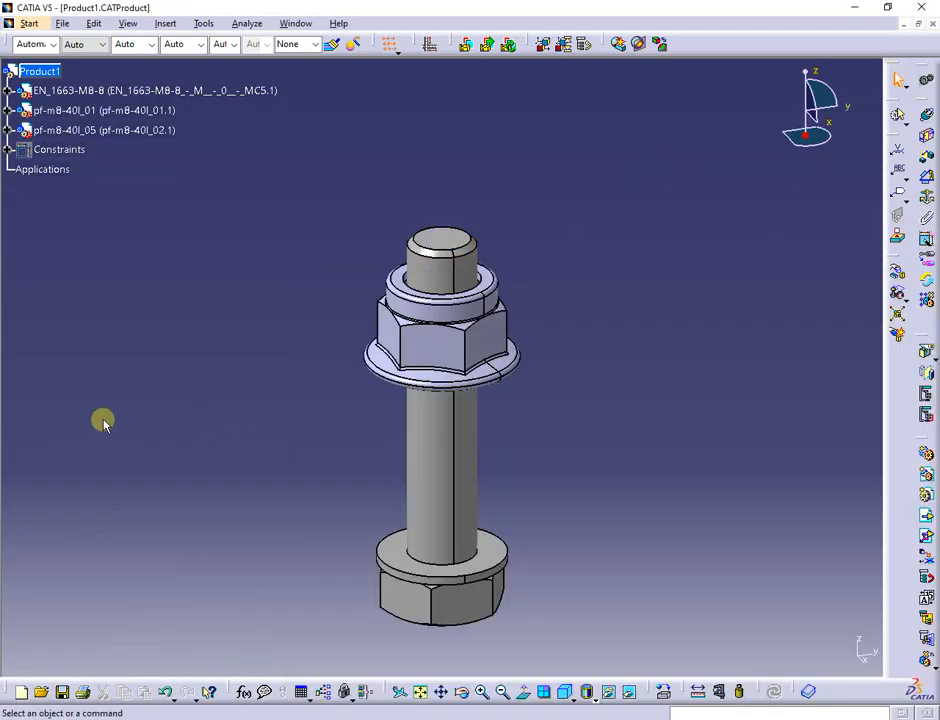
# Step: Set STEP export of assemblies to External references to STEP in the Compatibility options and accept the options
pyautogui.click(205, 24)
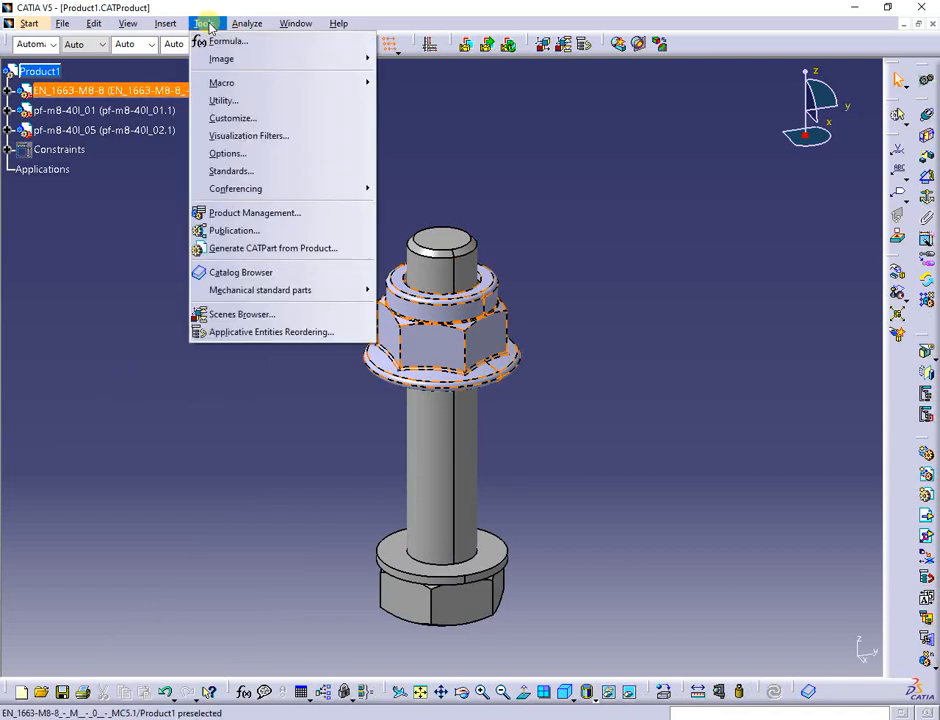
pyautogui.click(245, 153)
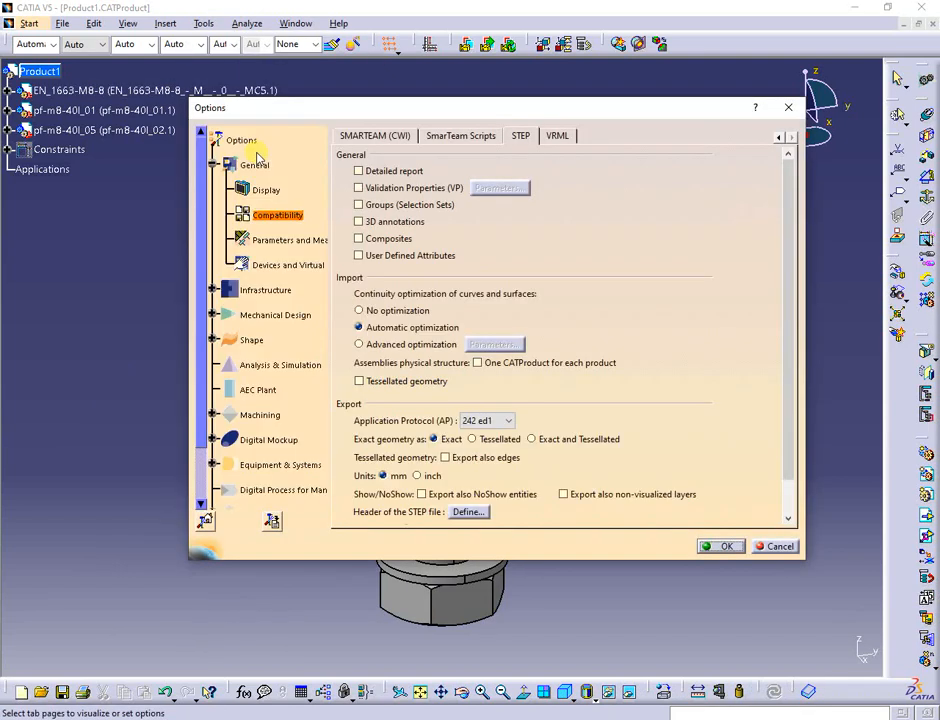
pyautogui.scroll(-2, 780, 260)
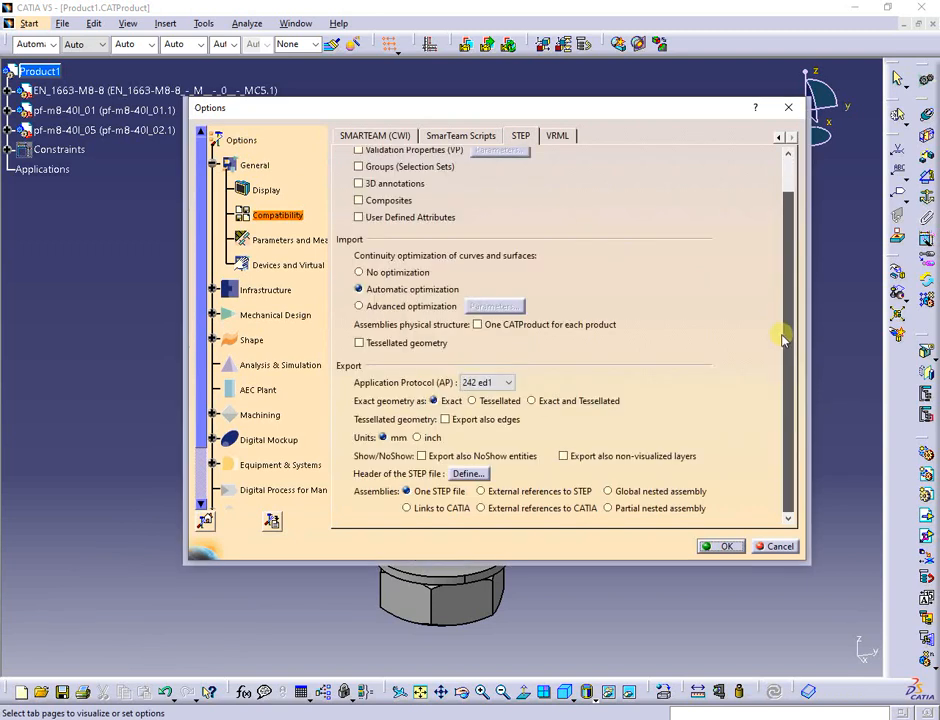
pyautogui.click(481, 492)
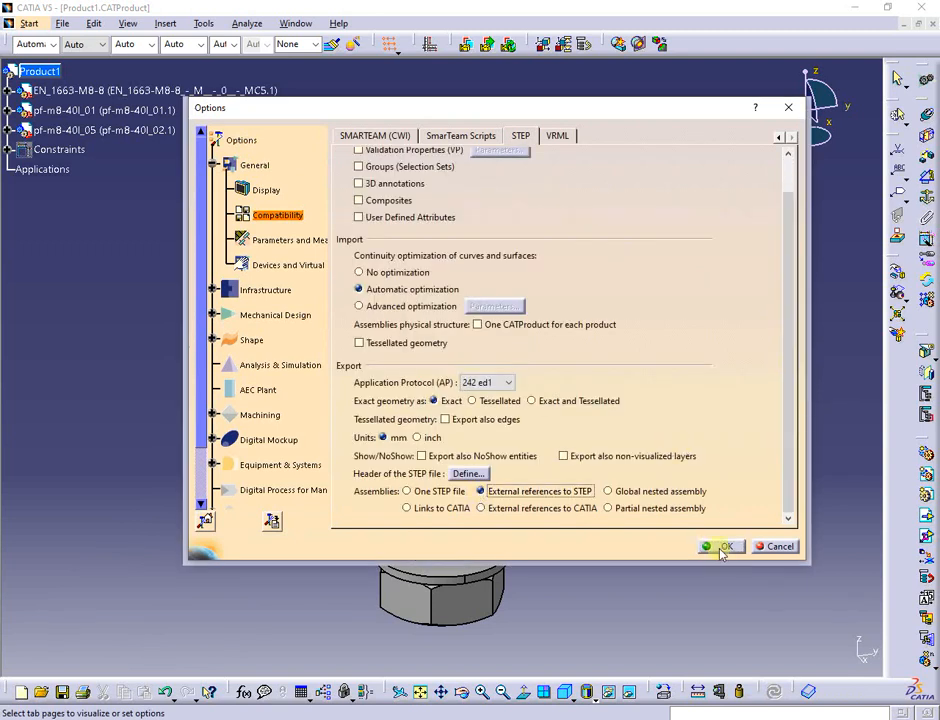
pyautogui.click(722, 548)
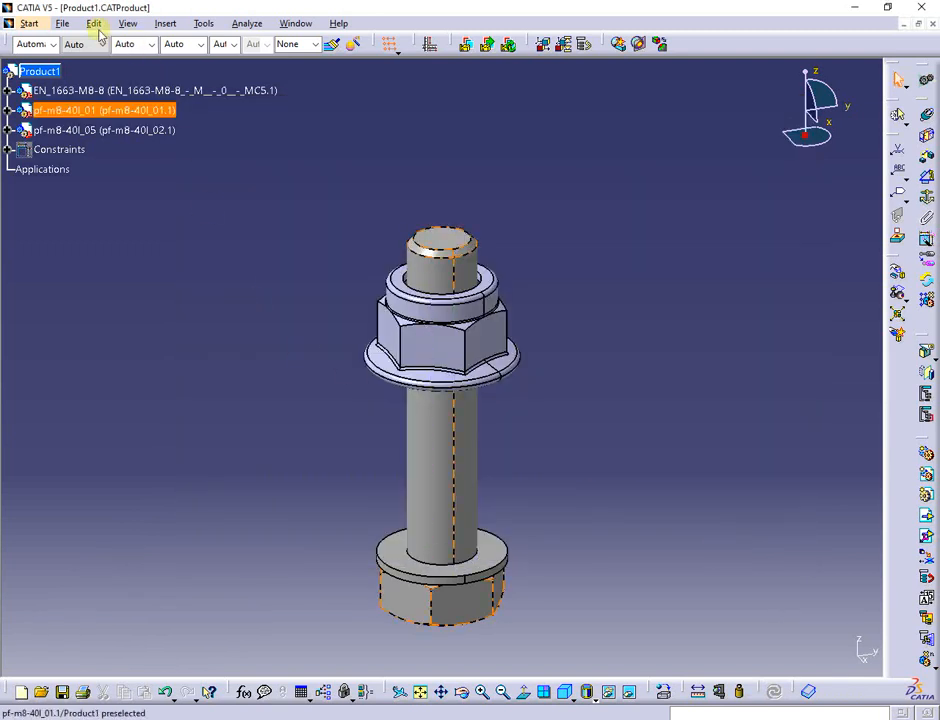
# Step: Save the Product1 assembly in STEP format as Product1.stp in D:\TEMP and bring up that folder in File Explorer
pyautogui.click(62, 23)
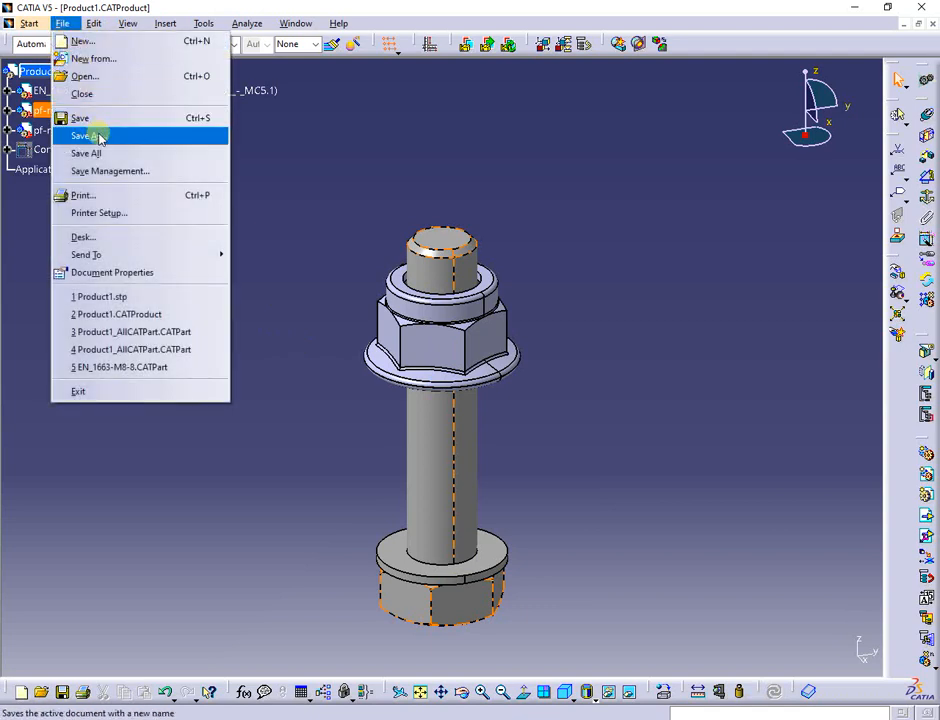
pyautogui.click(88, 135)
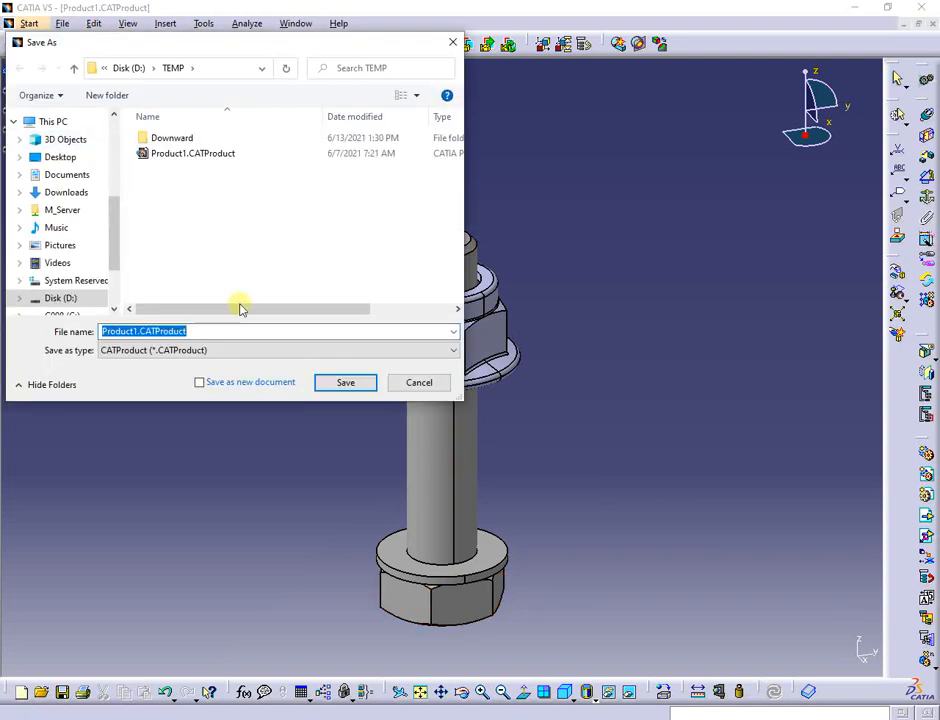
pyautogui.click(452, 350)
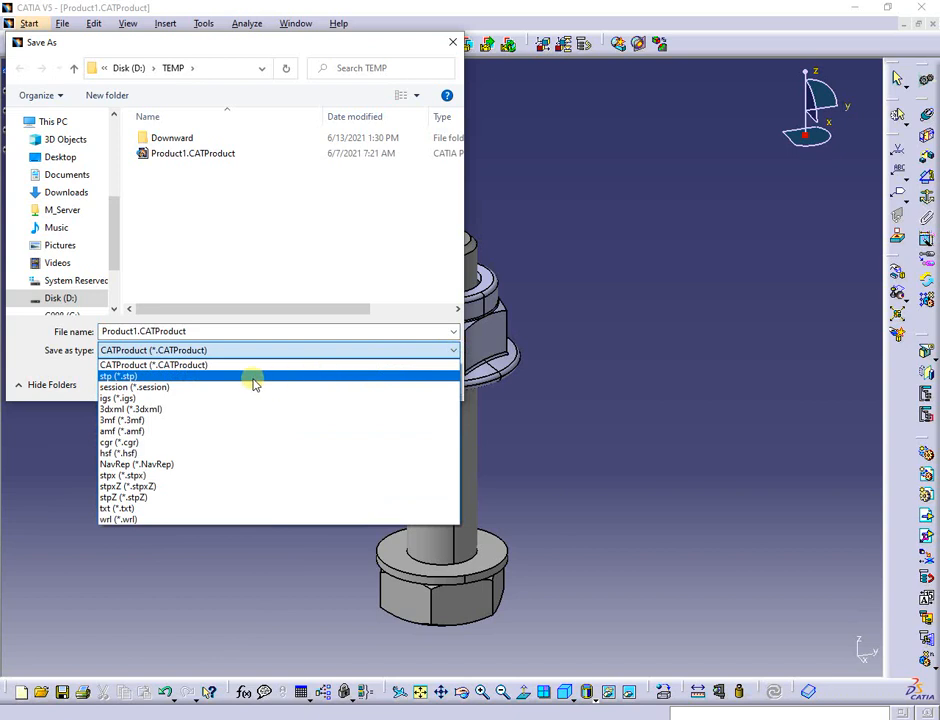
pyautogui.click(254, 378)
pyautogui.click(344, 385)
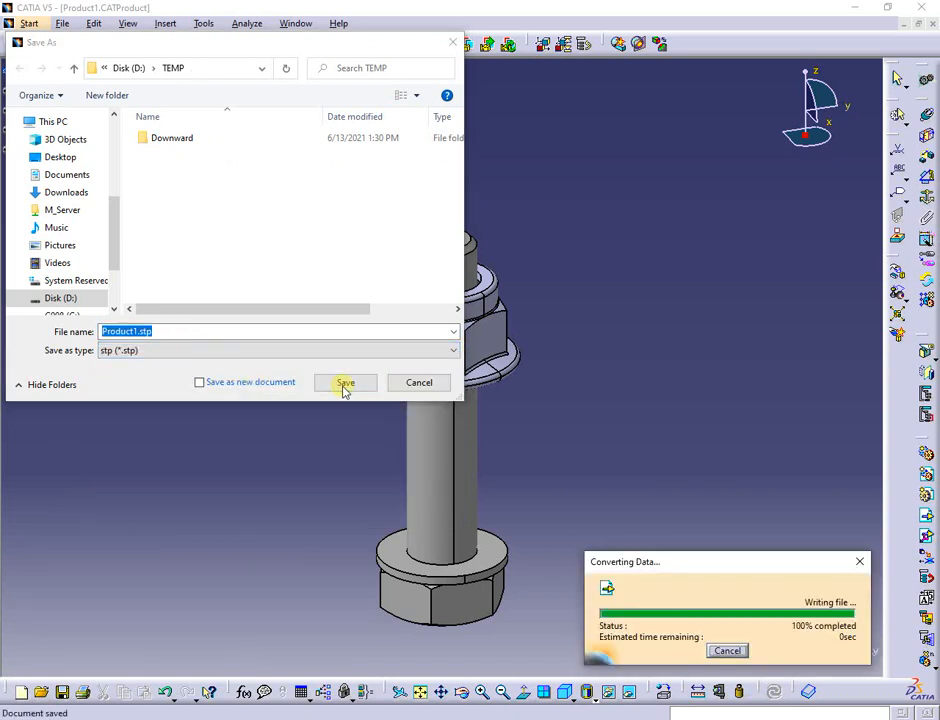
pyautogui.click(372, 718)
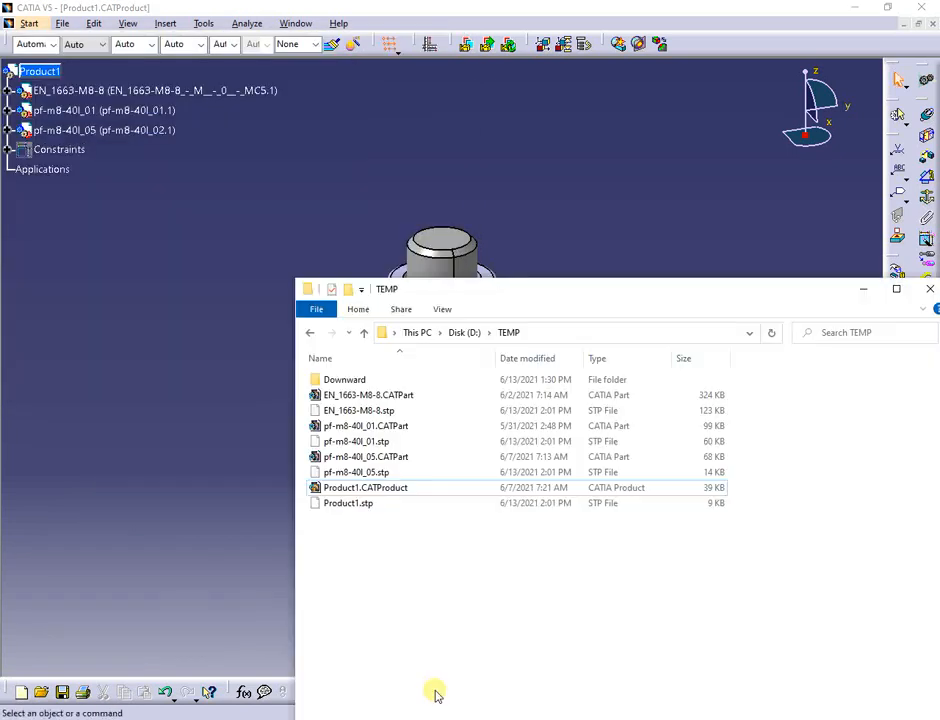
# Step: Restore the original assembly's window to its smaller size, open Product1.stp from D:\TEMP beside it, and maximize the imported assembly
pyautogui.click(918, 25)
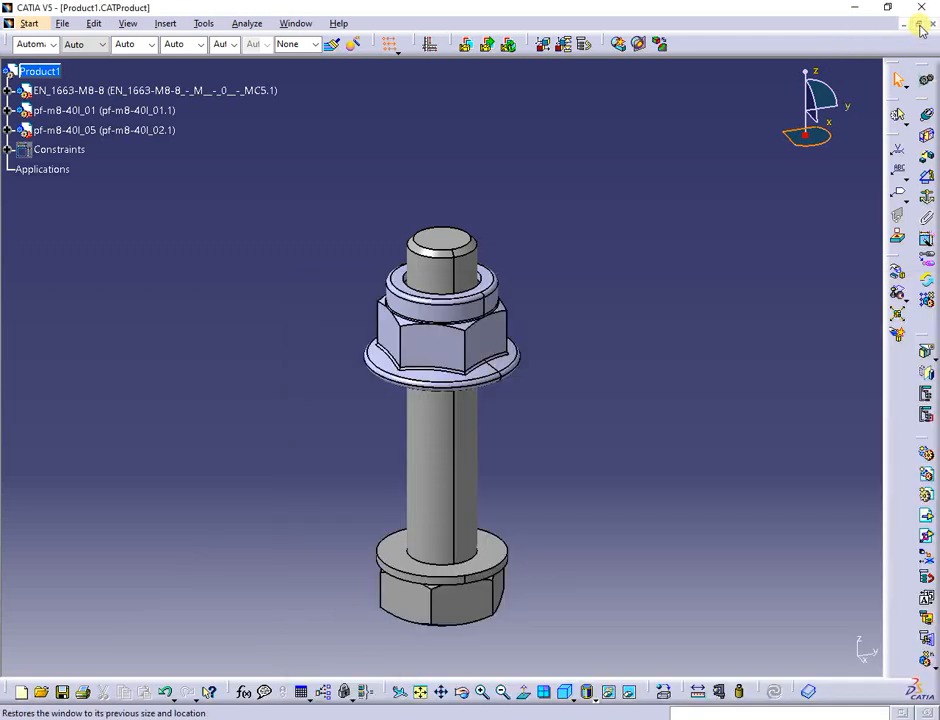
pyautogui.click(372, 718)
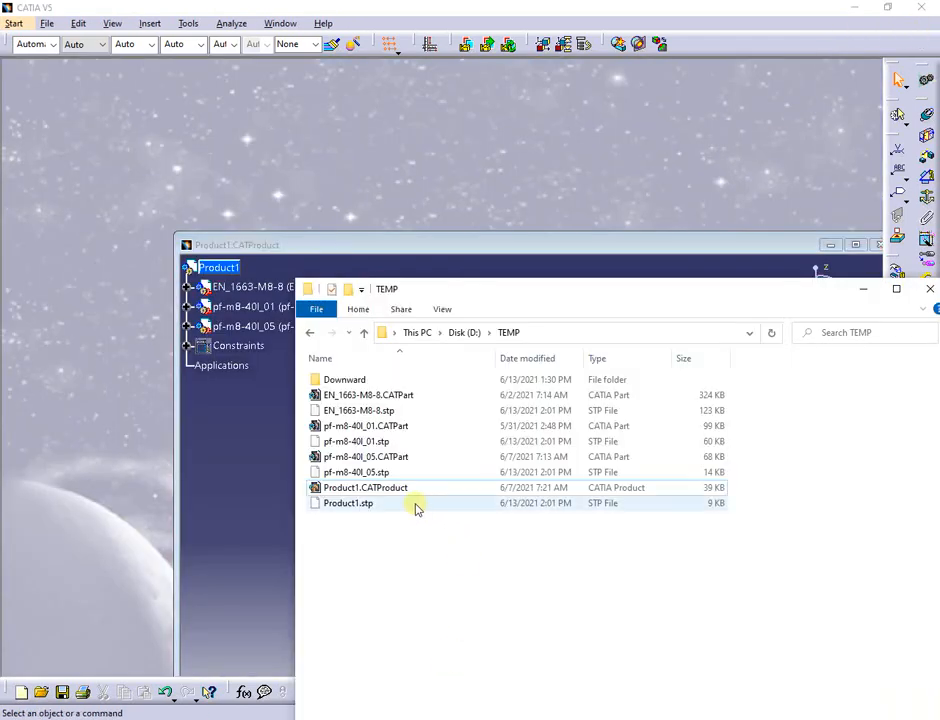
pyautogui.click(358, 511)
pyautogui.moveTo(72, 281); pyautogui.dragTo(69, 276)
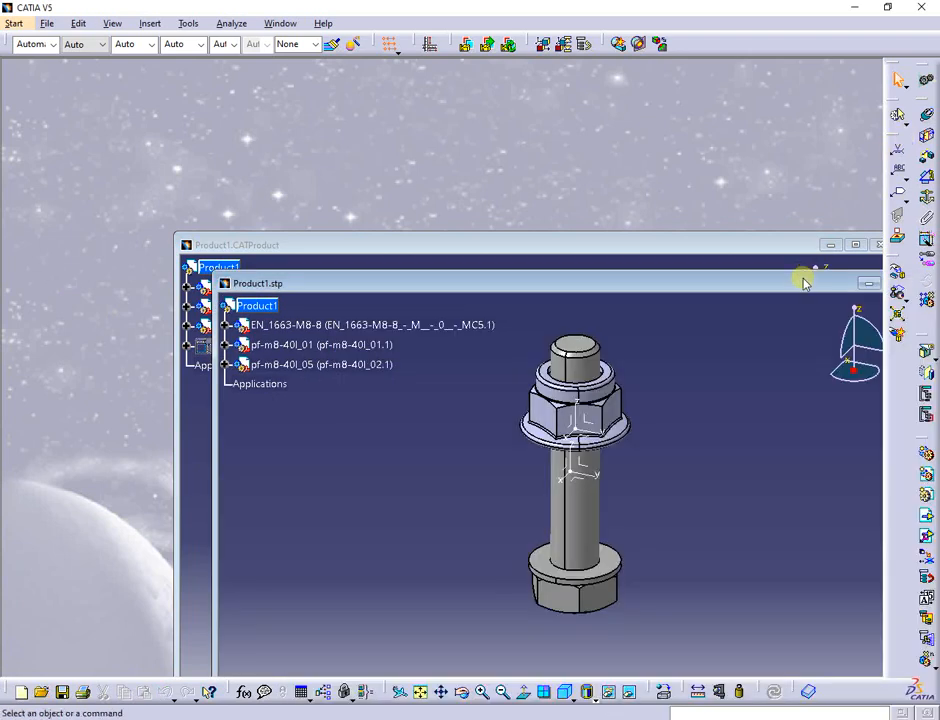
pyautogui.doubleClick(805, 281)
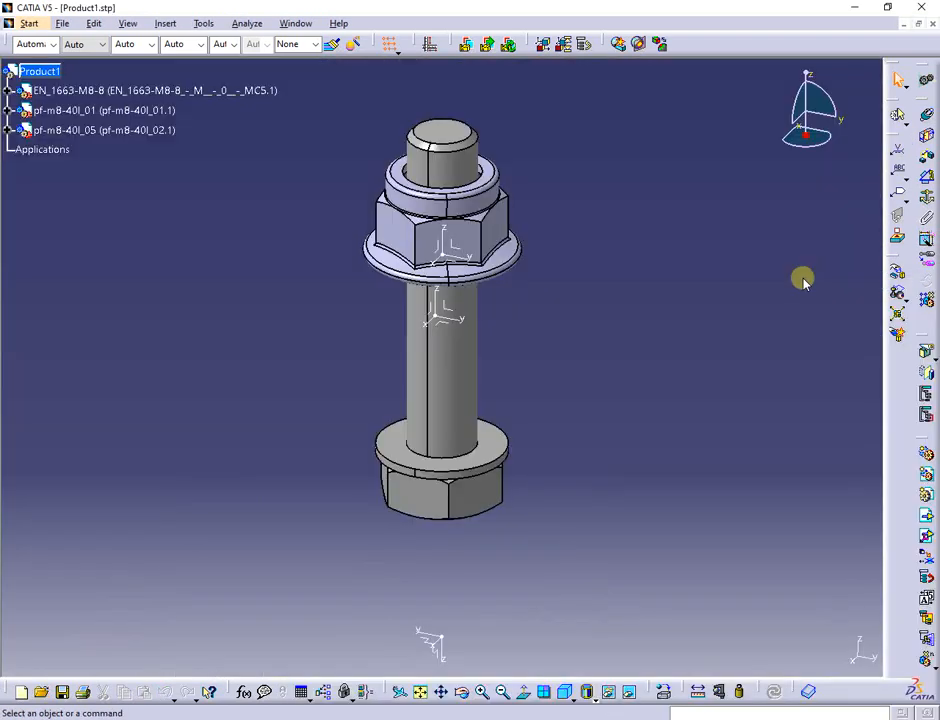
# Step: Examine the Nut and Seal bodies under the EN_1663-M8-8 part of the assembly imported with external STEP references
pyautogui.click(8, 90)
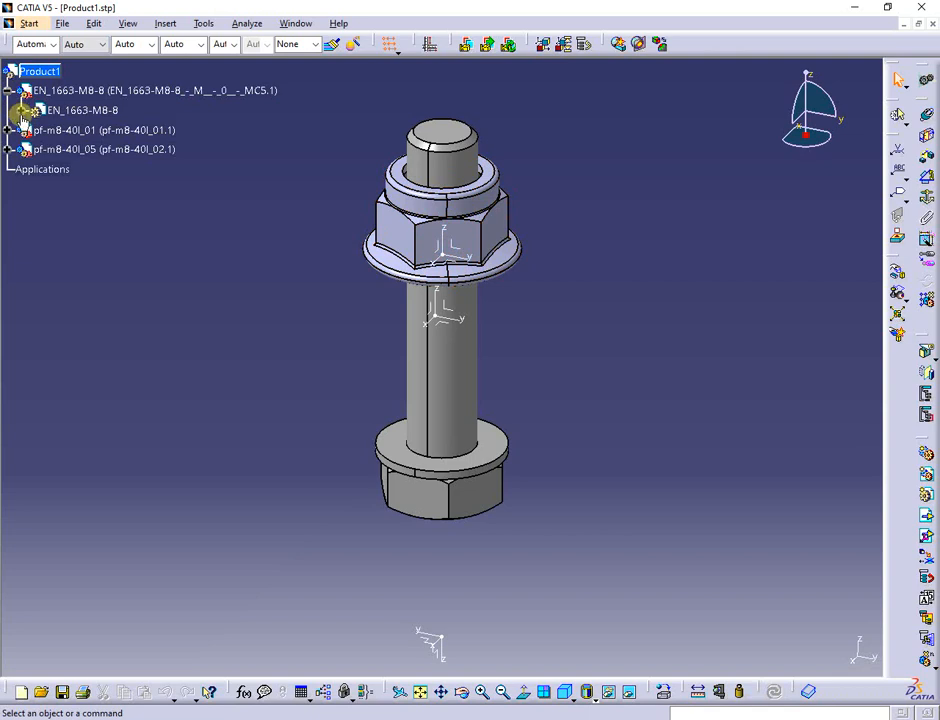
pyautogui.click(21, 111)
pyautogui.click(35, 247)
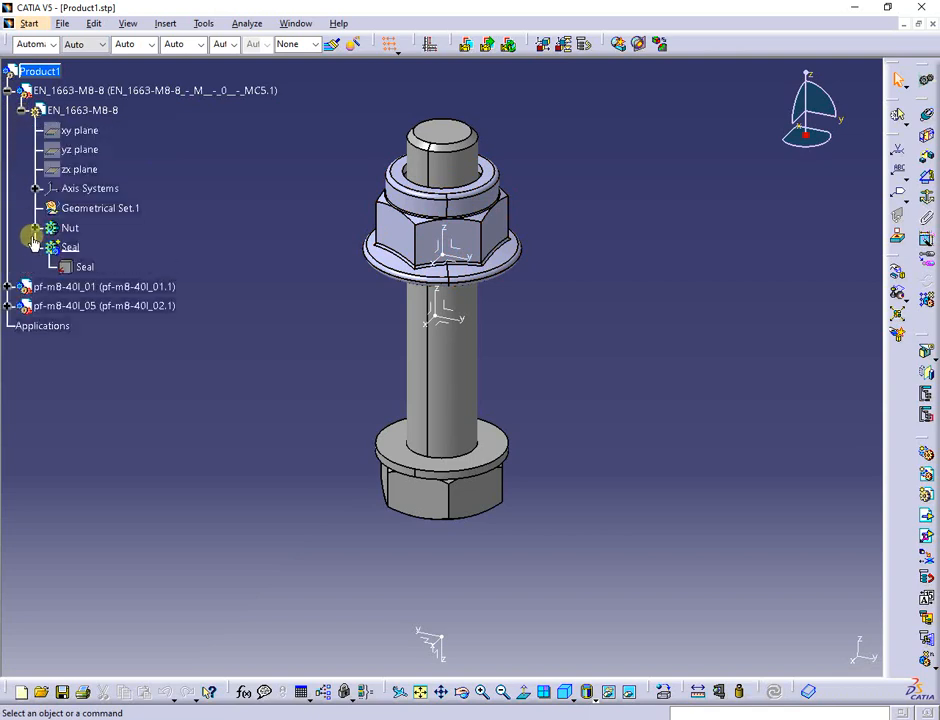
pyautogui.click(35, 228)
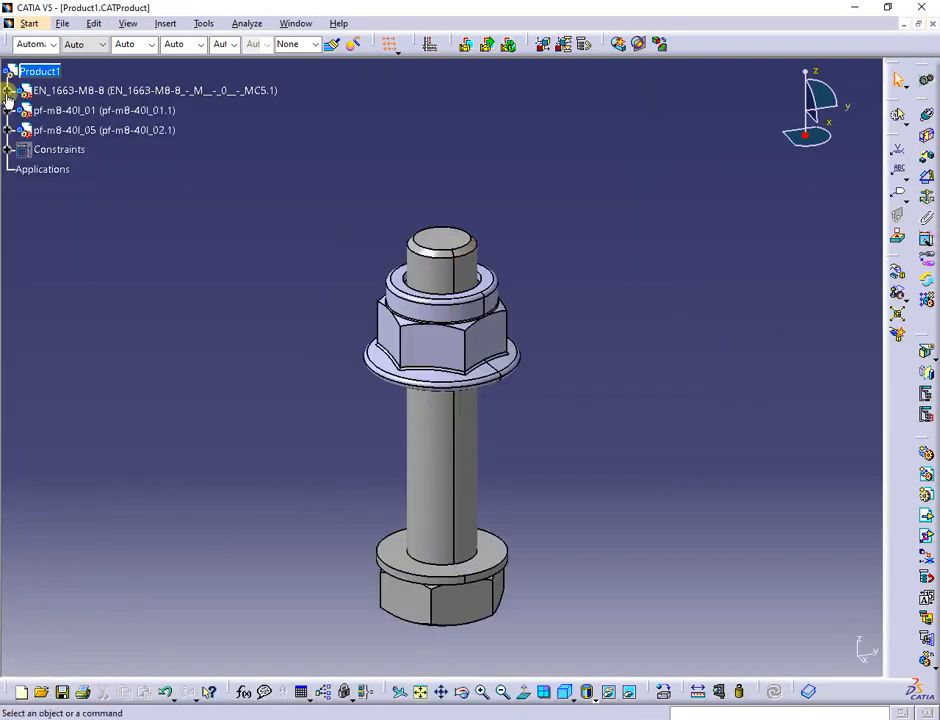
# Step: Hide the Seal body of the EN_1663-M8-8 nut in the original Product1 assembly
pyautogui.click(9, 91)
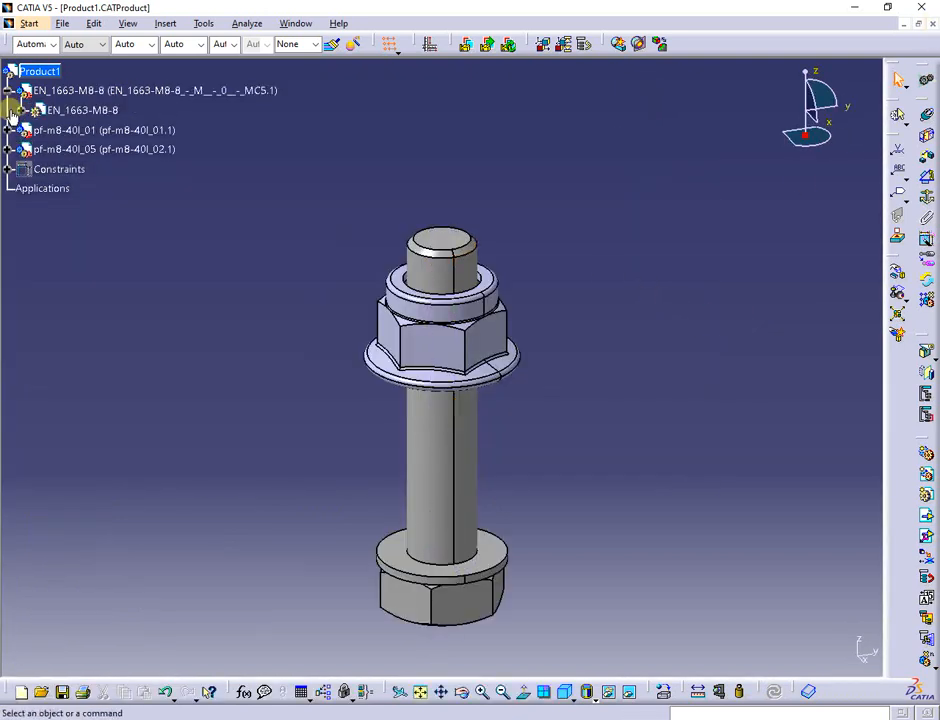
pyautogui.click(22, 111)
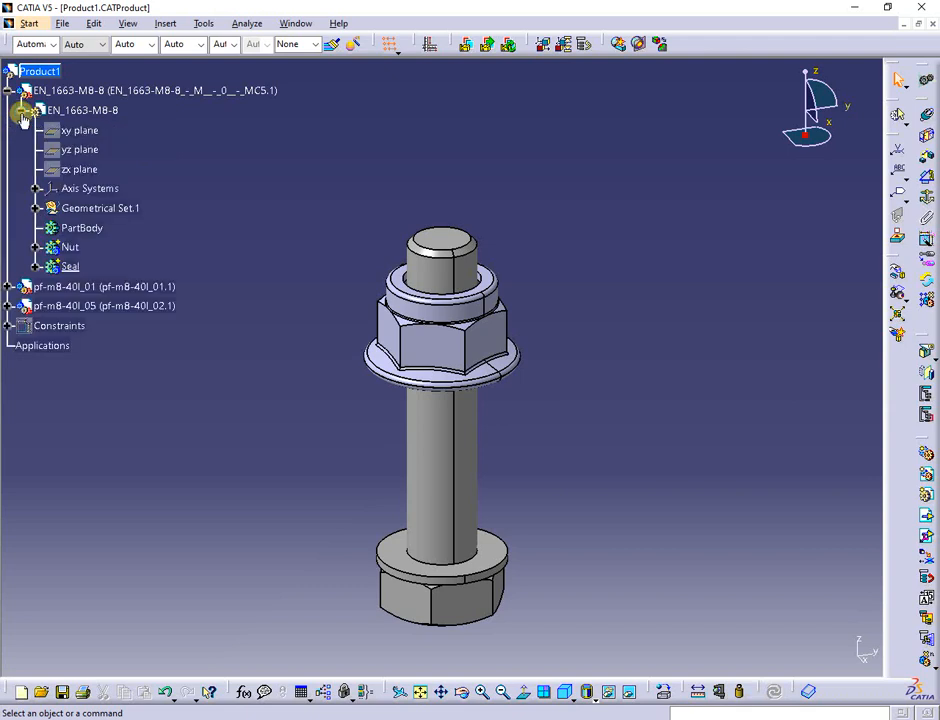
pyautogui.click(35, 267)
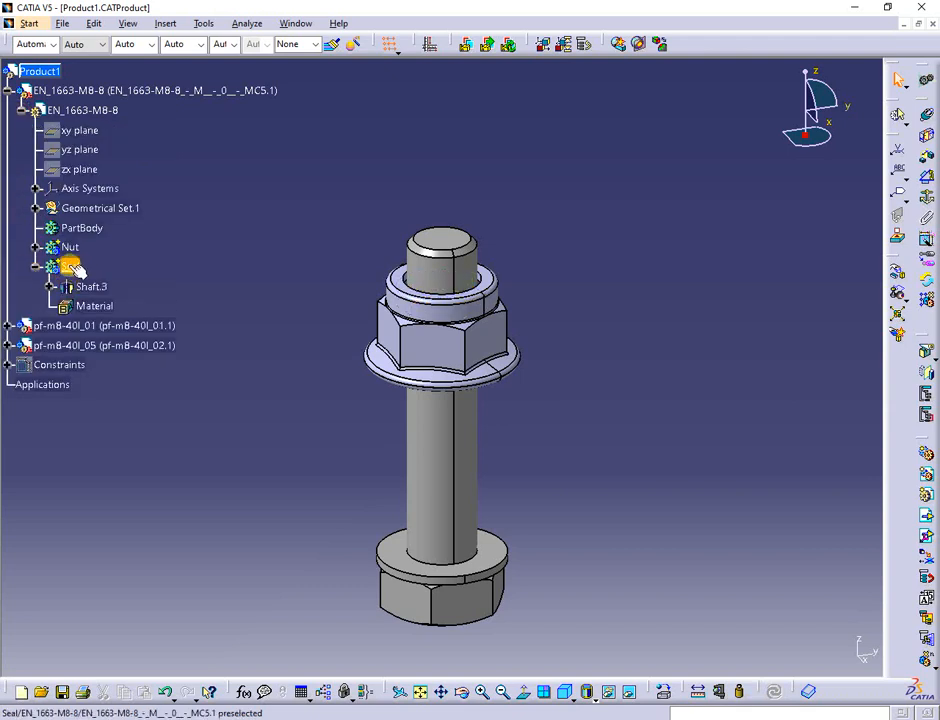
pyautogui.rightClick(70, 267)
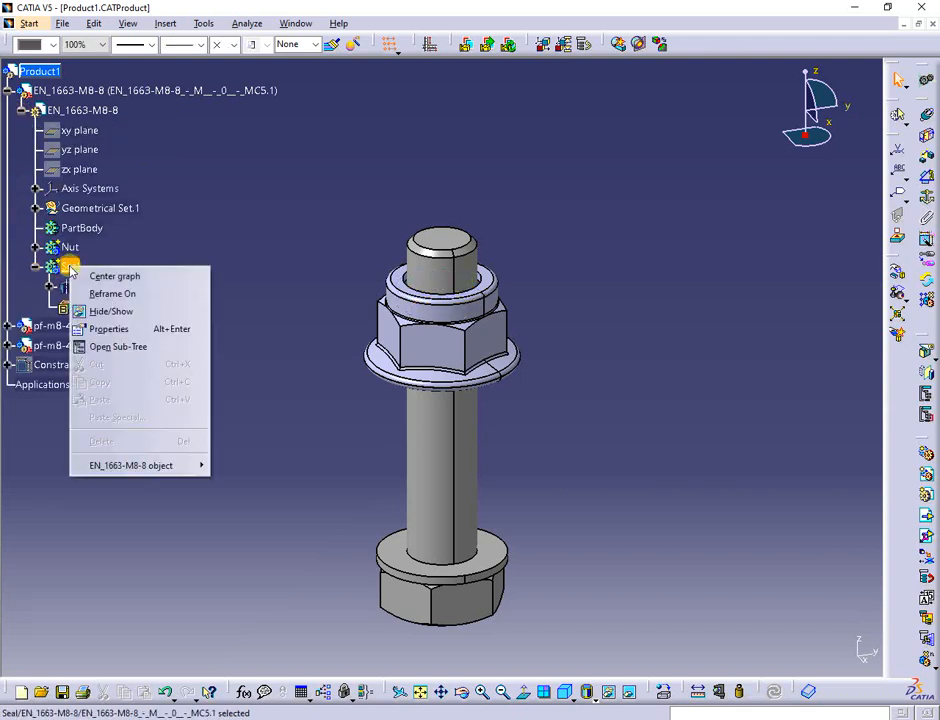
pyautogui.click(110, 311)
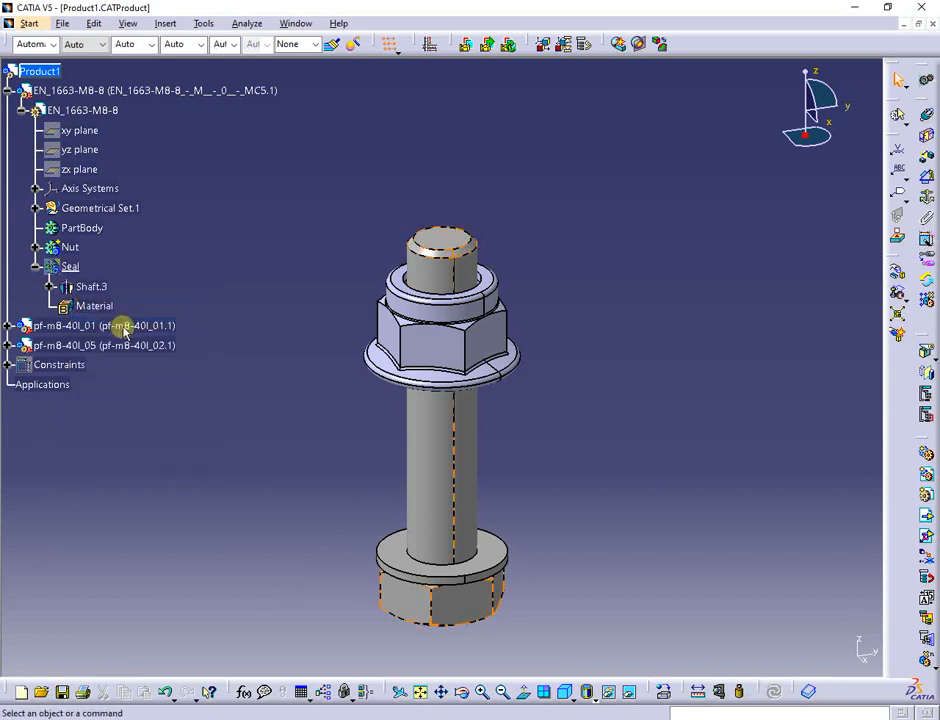
pyautogui.click(62, 692)
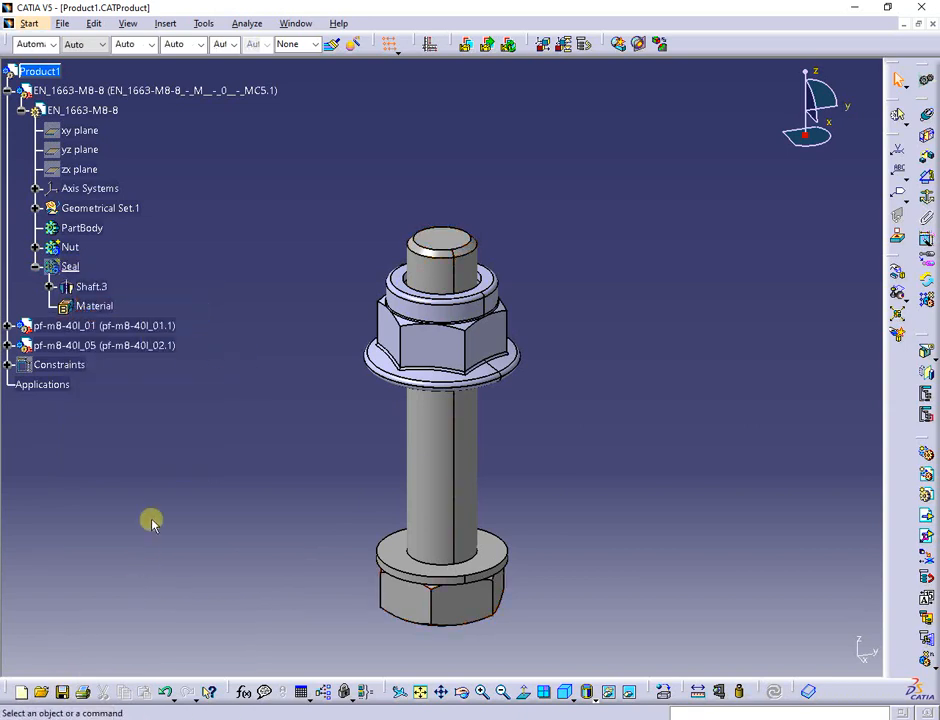
# Step: Delete Product1.stp and the three part STEP files from the D:\TEMP folder in File Explorer and return to CATIA
pyautogui.hotkey('alt', 'Tab')
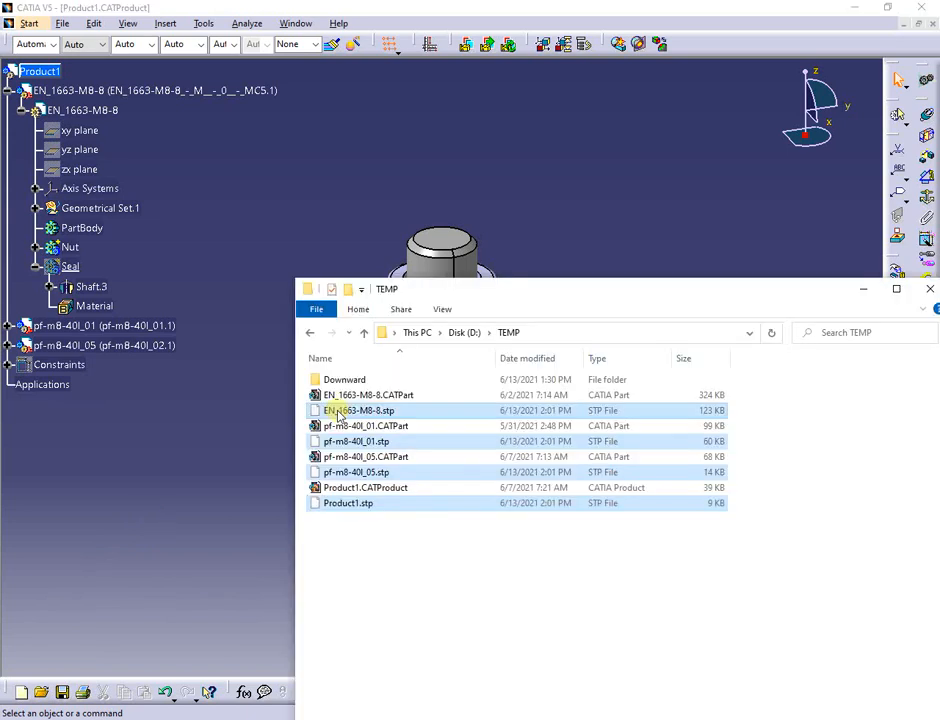
pyautogui.press('Delete')
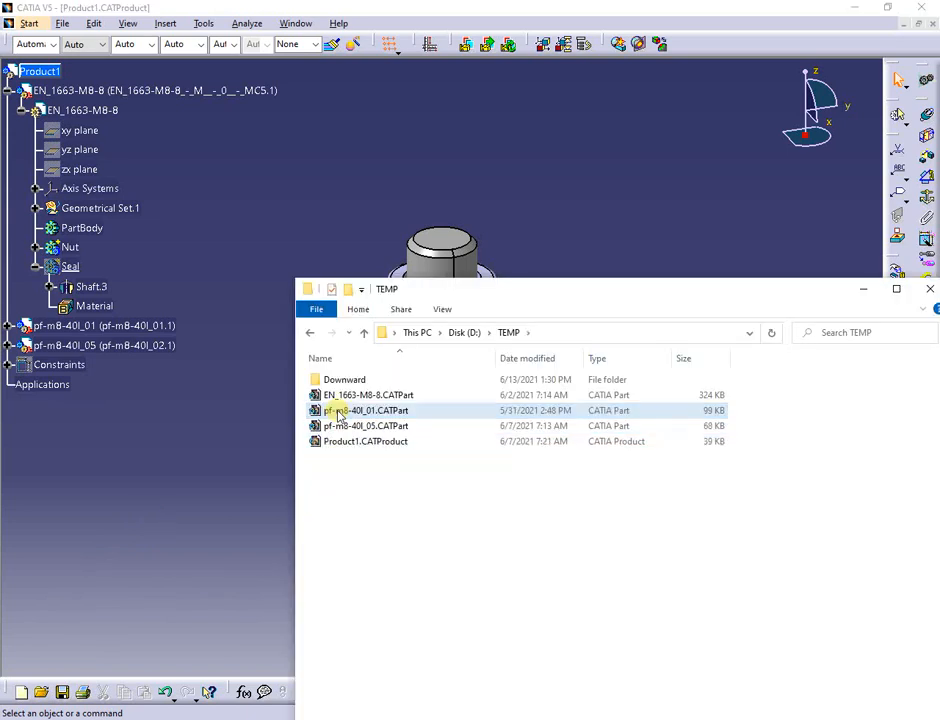
pyautogui.click(150, 478)
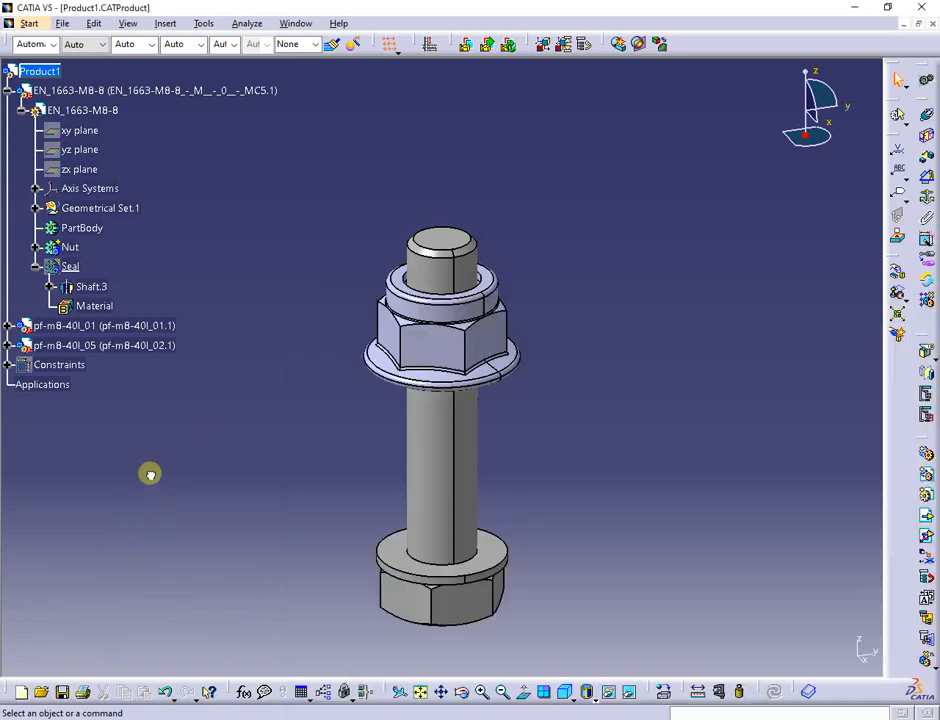
# Step: Export the Product1 assembly with the hidden Seal body to D:\TEMP as the STEP file Product1.stp
pyautogui.click(61, 23)
pyautogui.click(99, 133)
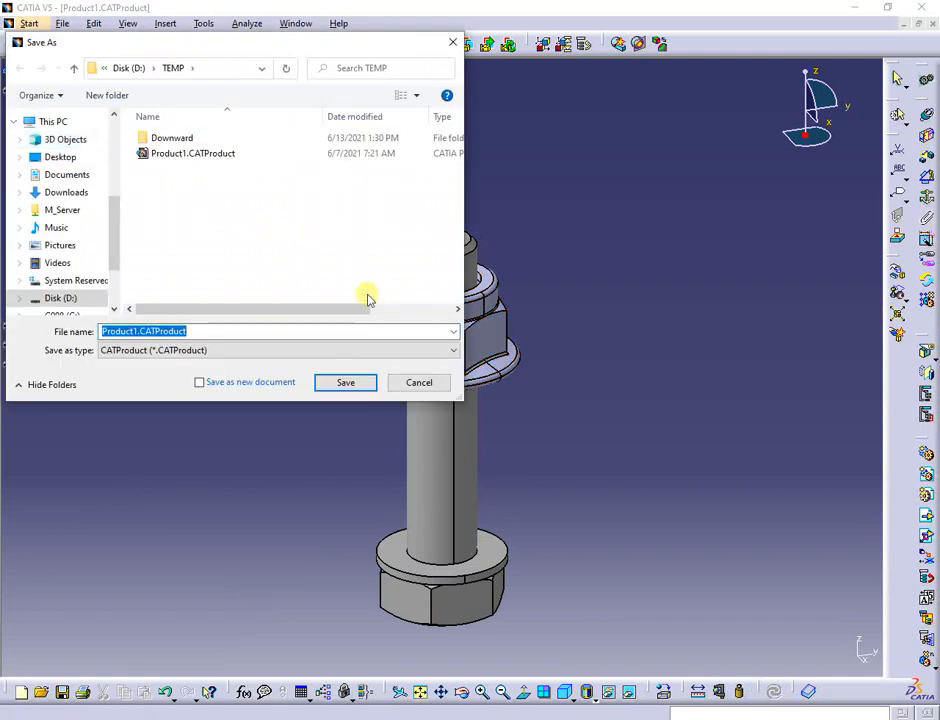
pyautogui.click(300, 350)
pyautogui.click(260, 380)
pyautogui.click(346, 383)
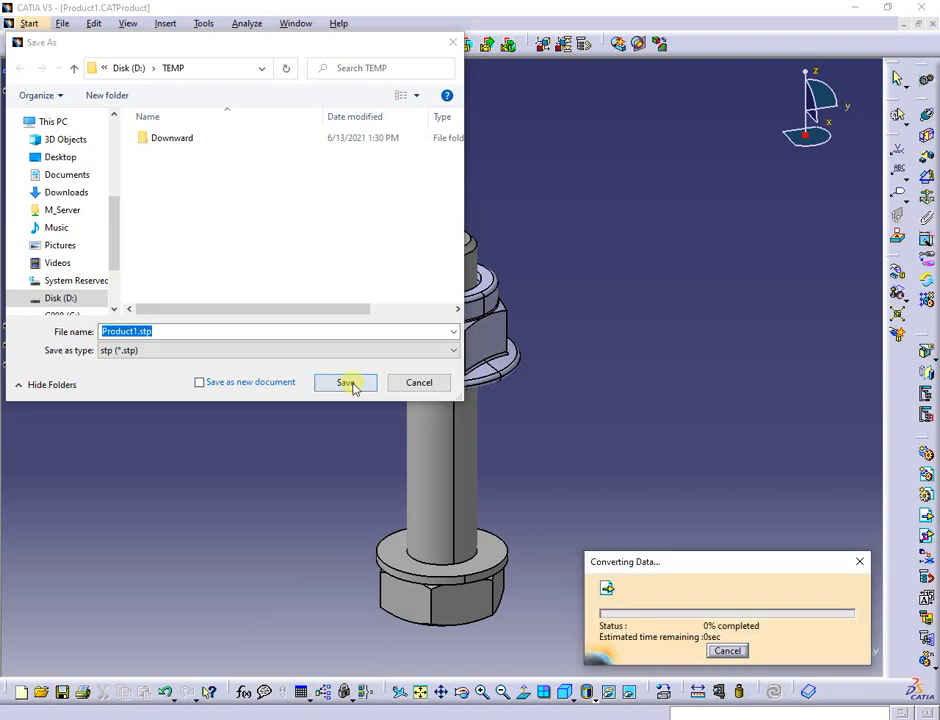
# Step: Open the newly exported Product1.stp from the D:\TEMP folder in CATIA
pyautogui.hotkey('alt', 'Tab')
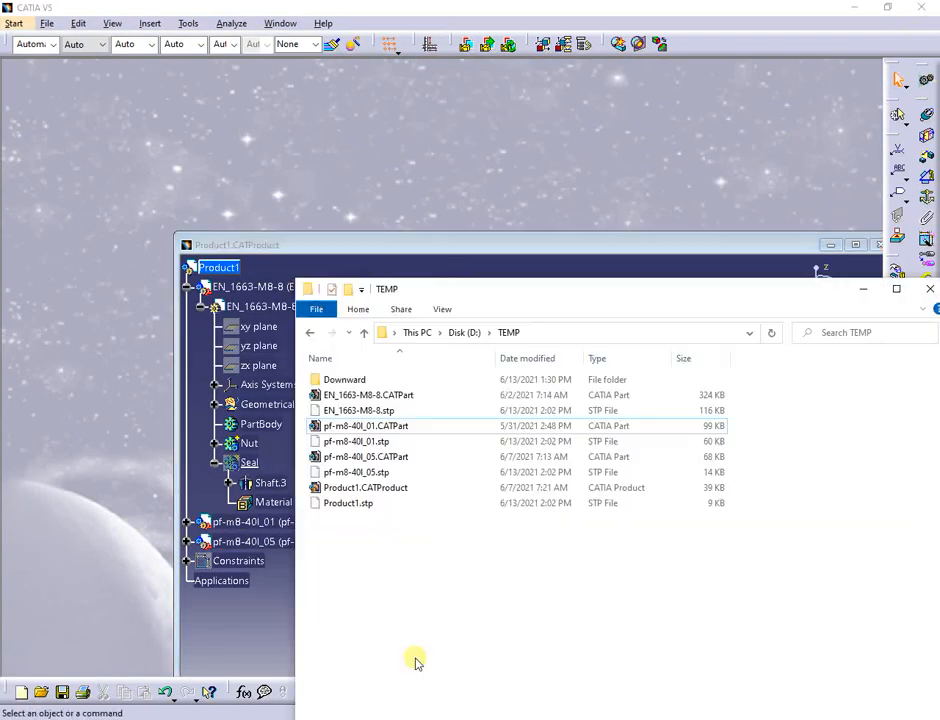
pyautogui.click(357, 505)
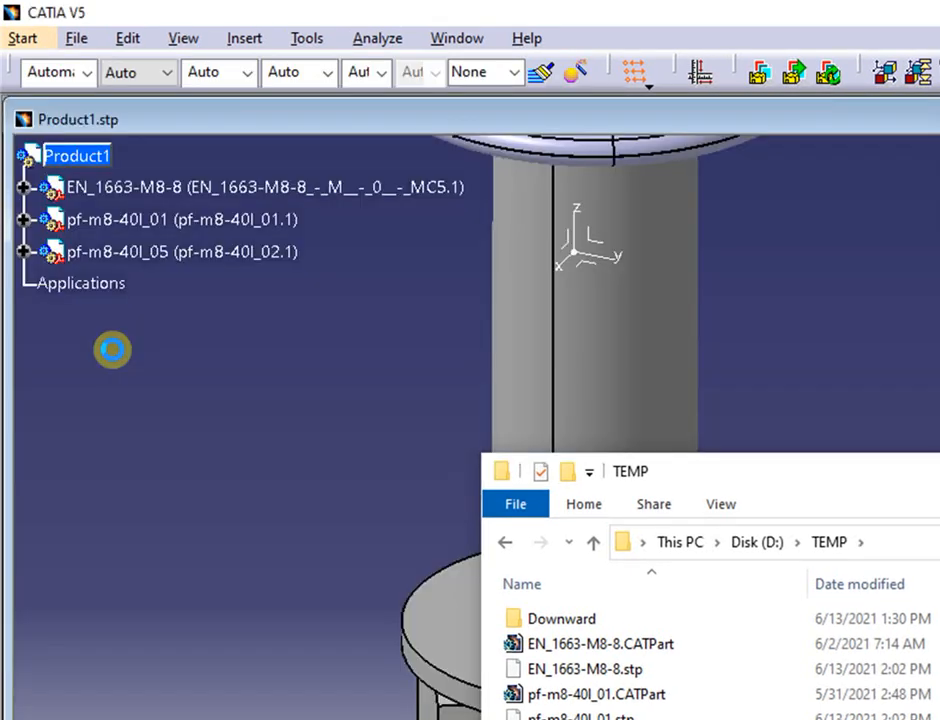
# Step: Expand the EN_1663-M8-8 nut in the imported Product1.stp down to its Nut body to examine which bodies were exported
pyautogui.click(23, 188)
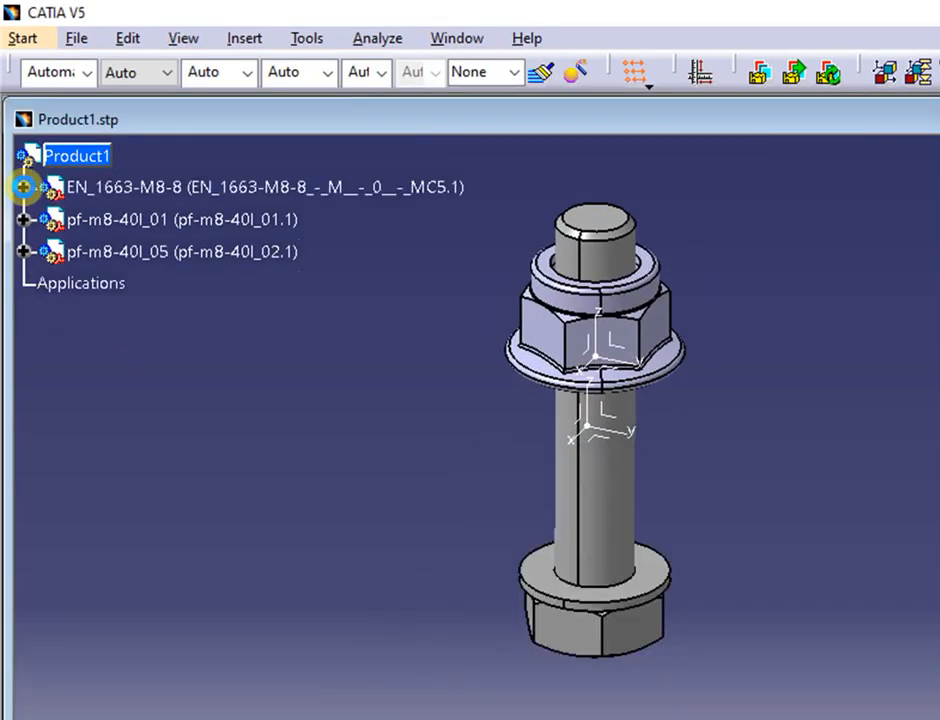
pyautogui.click(47, 219)
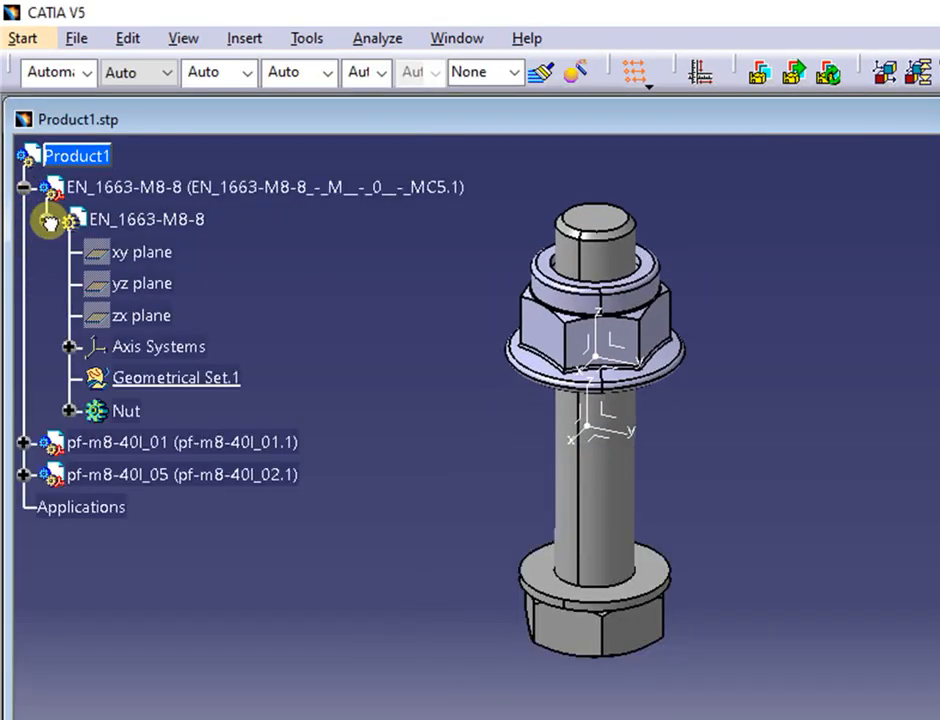
pyautogui.click(68, 410)
pyautogui.click(148, 438)
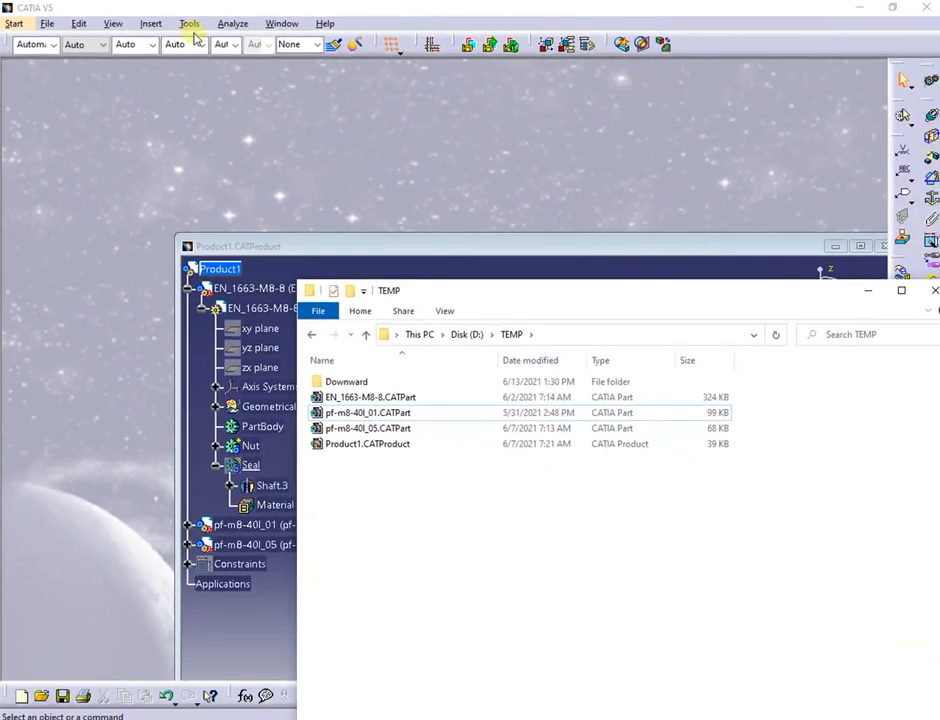
# Step: Set the STEP export options for the original Product1 to One STEP file for assemblies and include NoShow entities
pyautogui.click(316, 250)
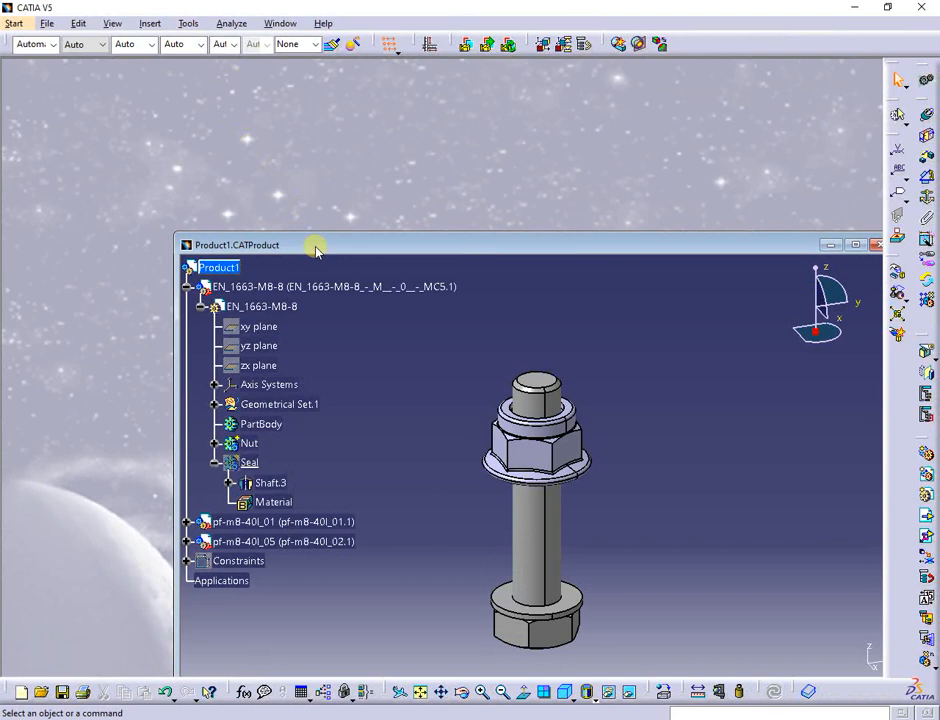
pyautogui.click(186, 22)
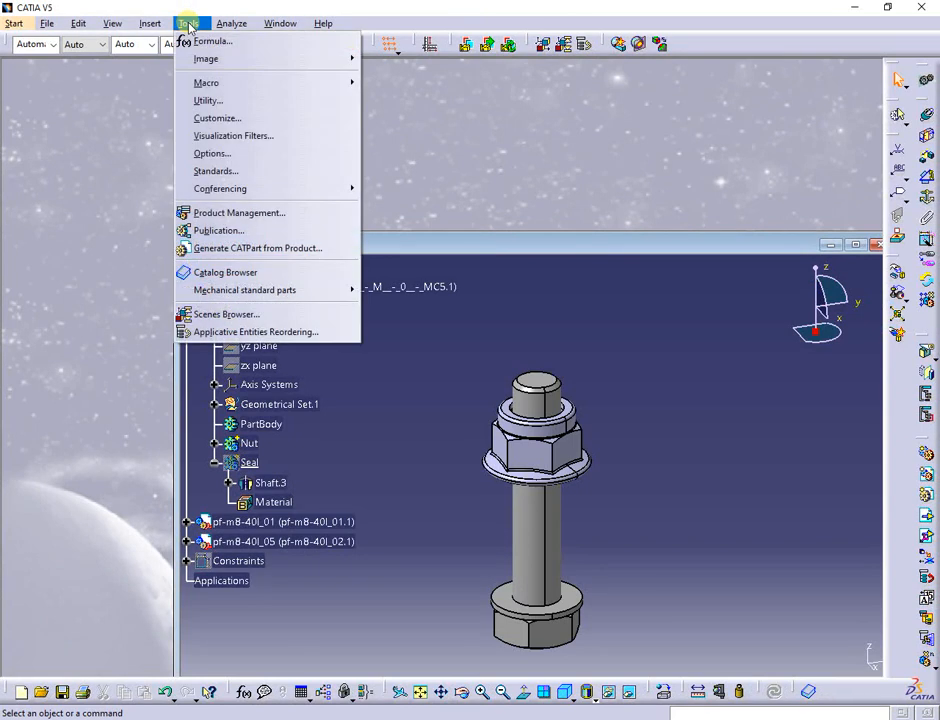
pyautogui.click(237, 151)
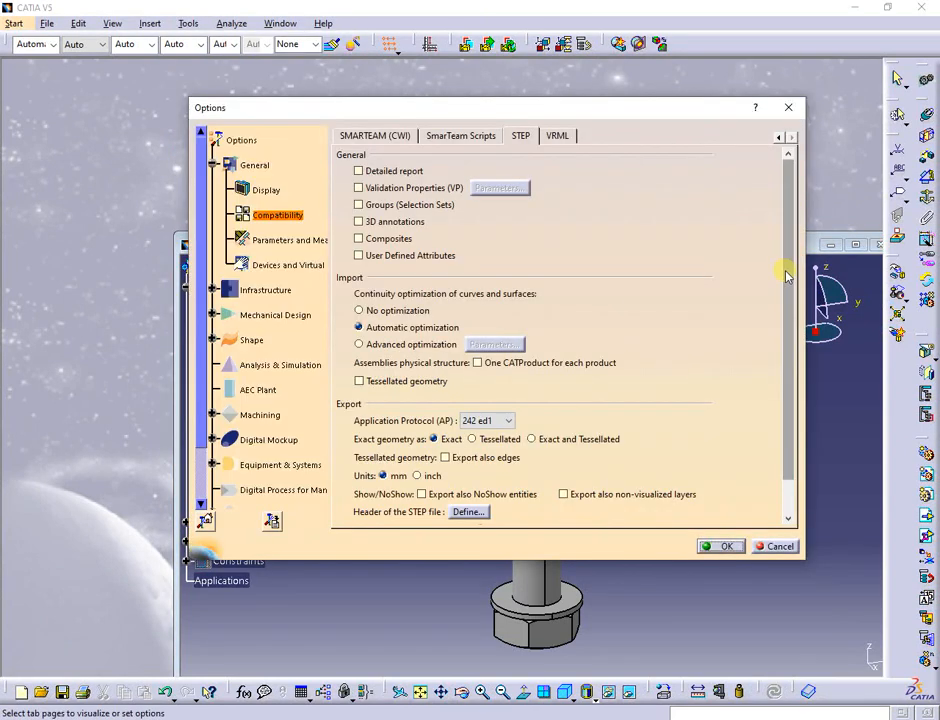
pyautogui.moveTo(783, 266); pyautogui.dragTo(783, 386)
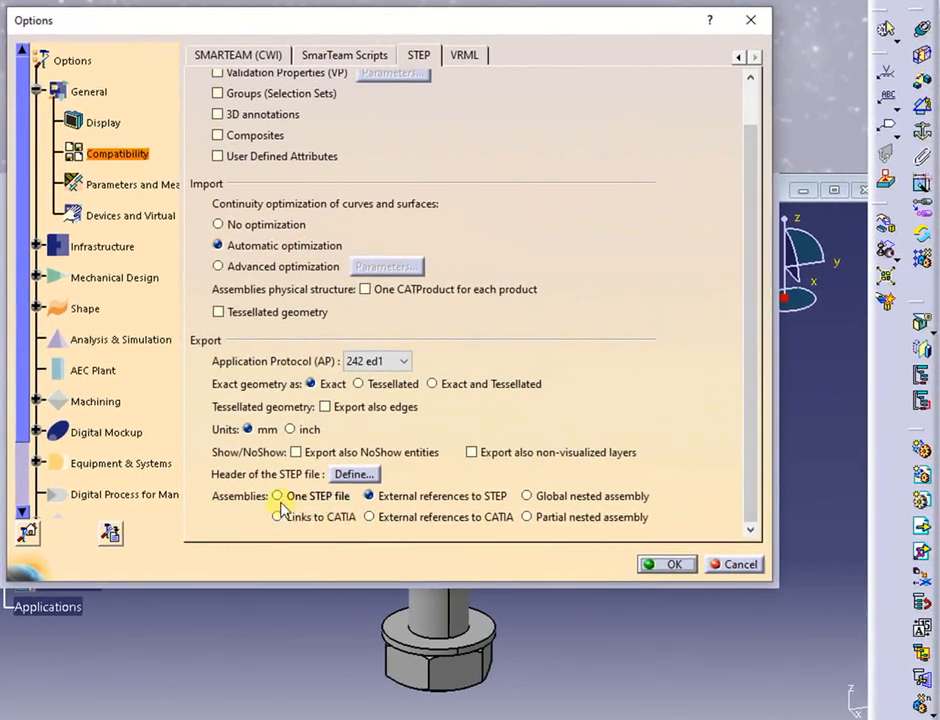
pyautogui.click(277, 497)
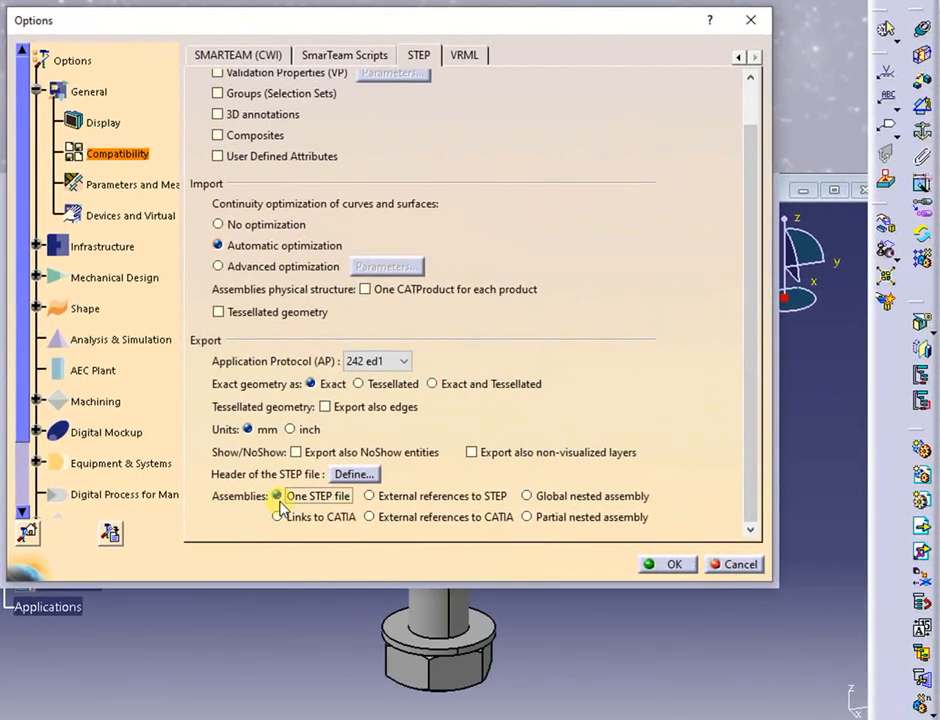
pyautogui.click(297, 453)
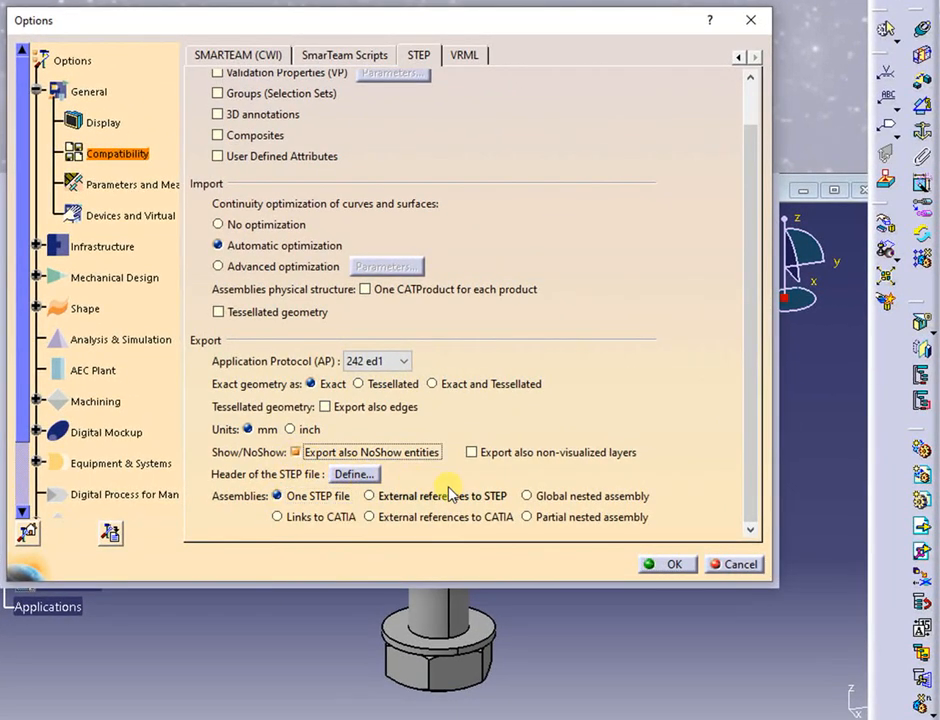
pyautogui.click(352, 475)
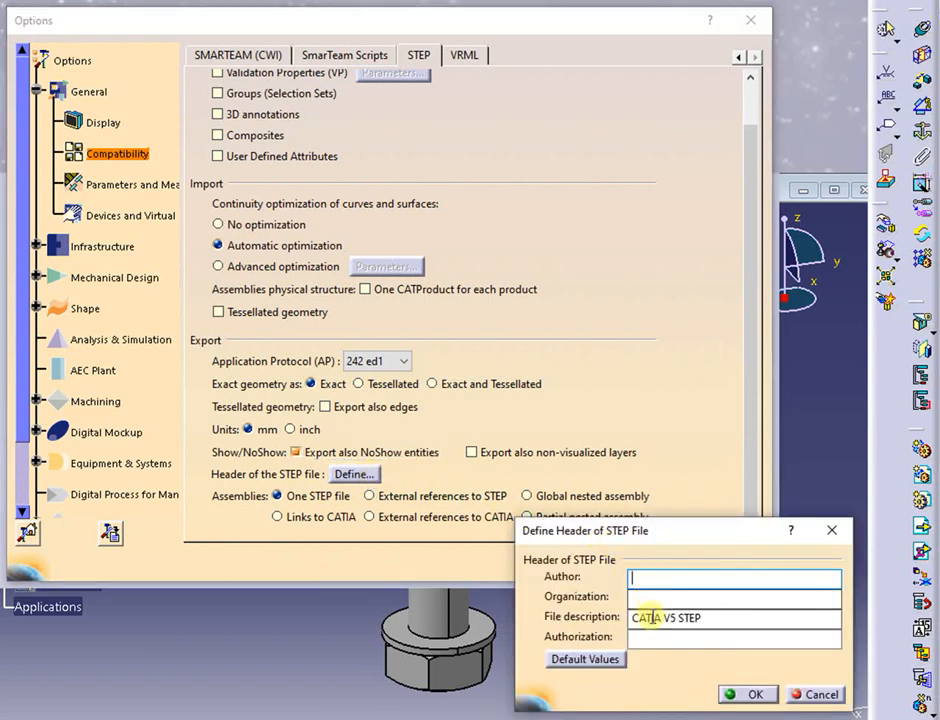
pyautogui.click(818, 696)
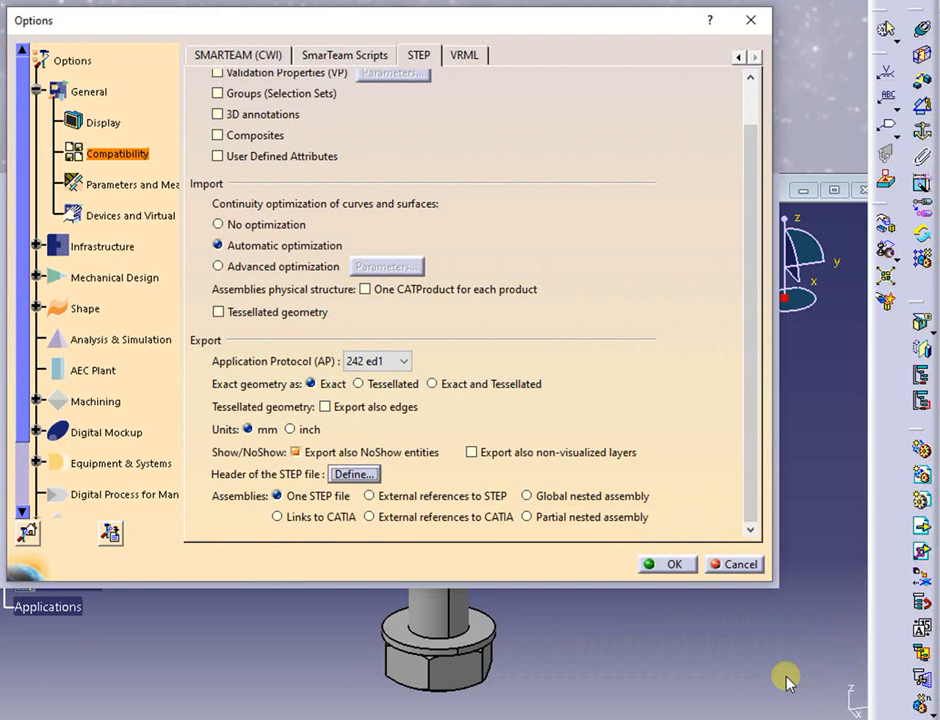
pyautogui.click(665, 564)
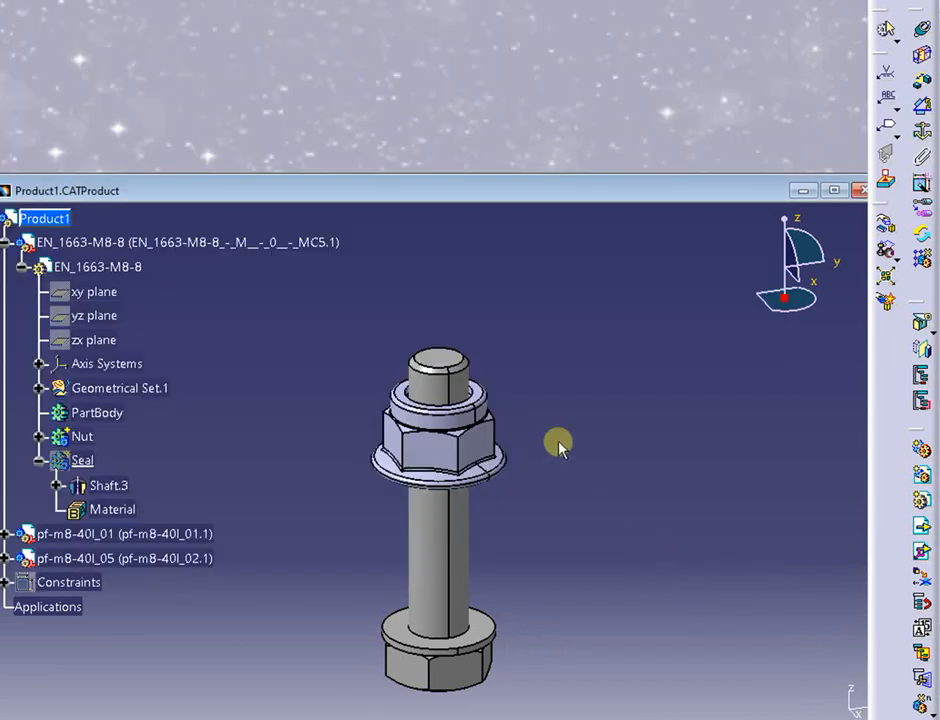
# Step: Export the Product1 assembly to the D:\TEMP folder as the single STEP file Product1.stp
pyautogui.click(440, 440)
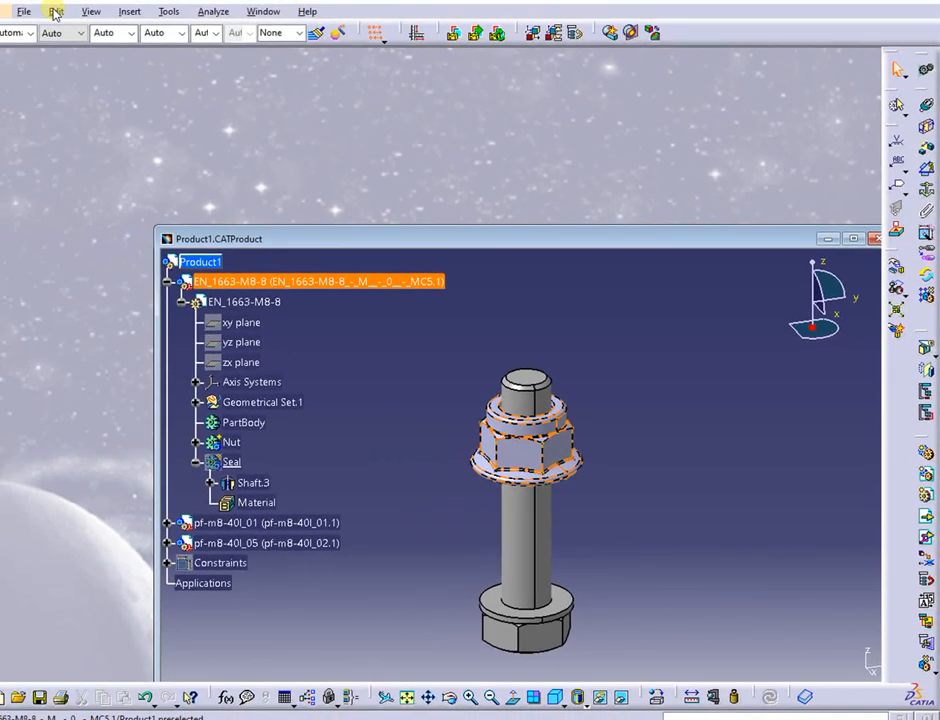
pyautogui.click(47, 23)
pyautogui.click(101, 133)
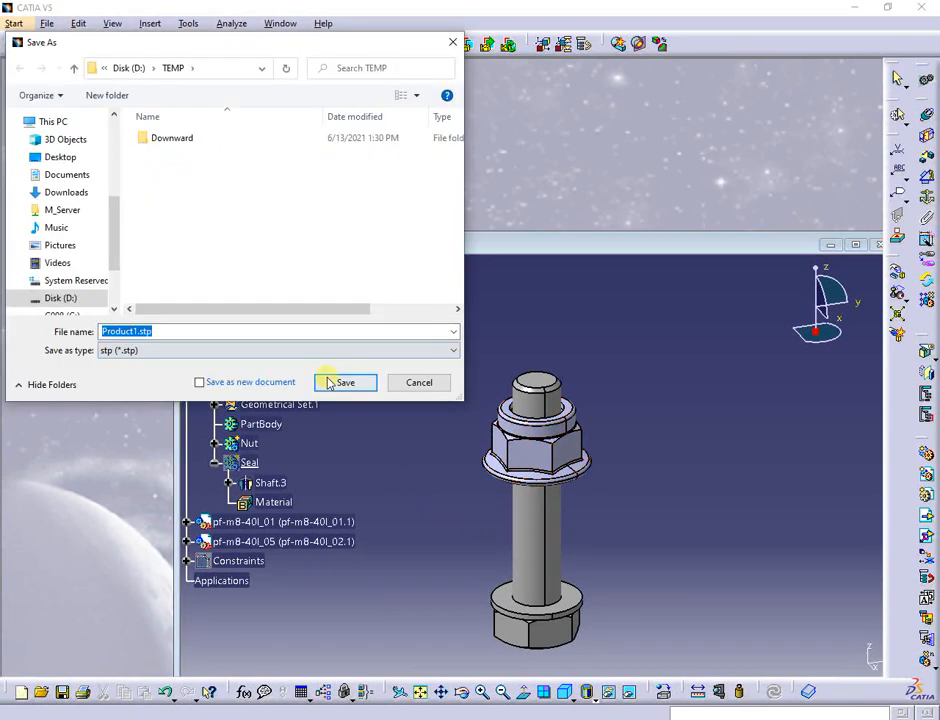
pyautogui.click(345, 383)
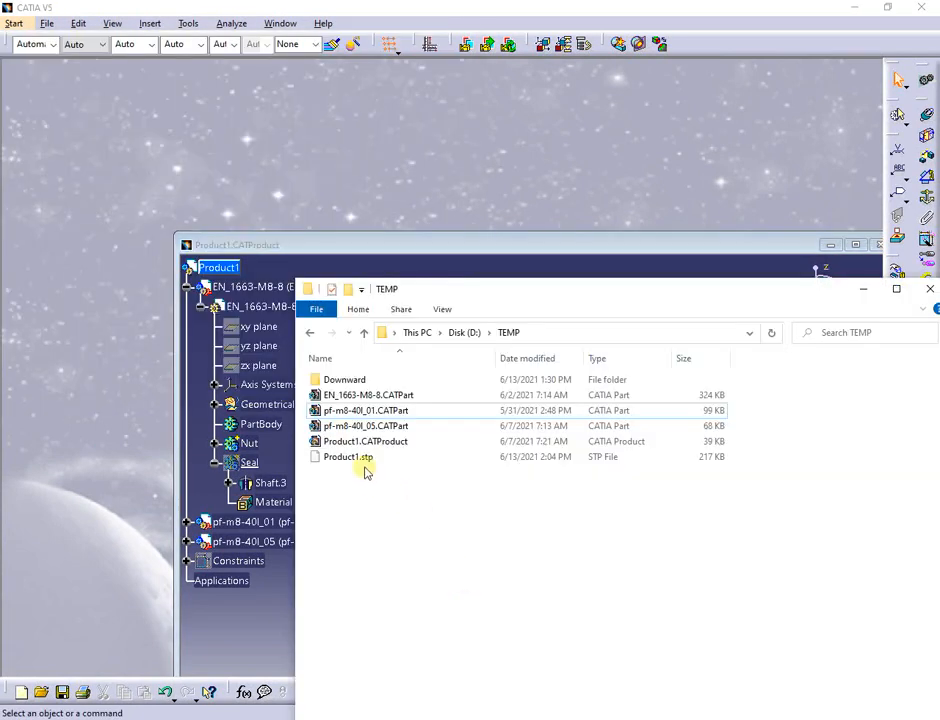
# Step: Open the single-file Product1.stp from D:\TEMP in CATIA and expand the Nut and Seal bodies of EN_1663-M8-8
pyautogui.click(362, 458)
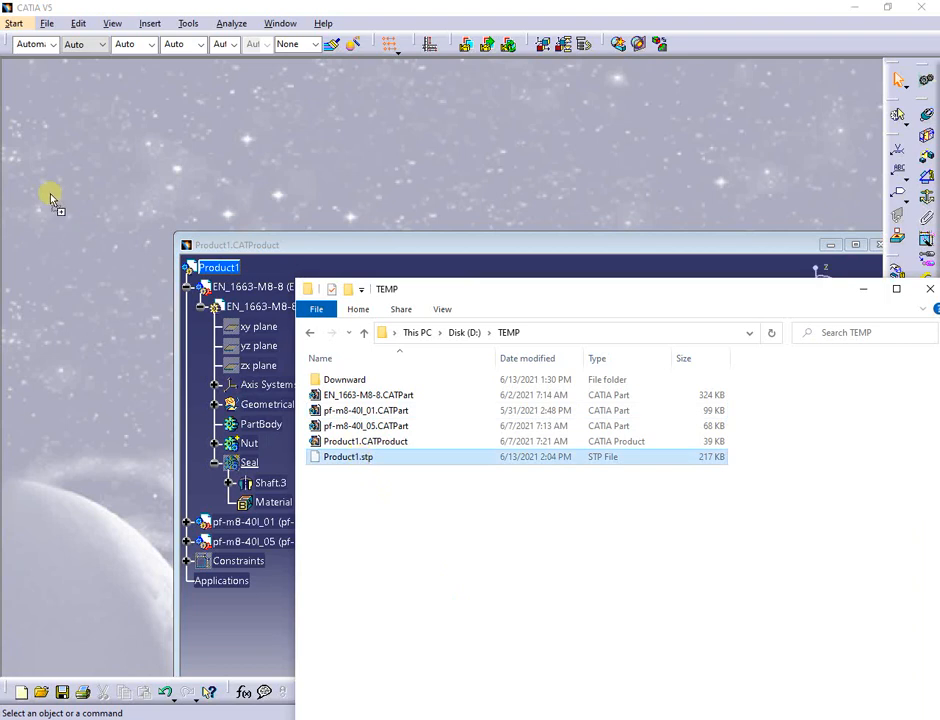
pyautogui.moveTo(52, 200); pyautogui.dragTo(52, 200)
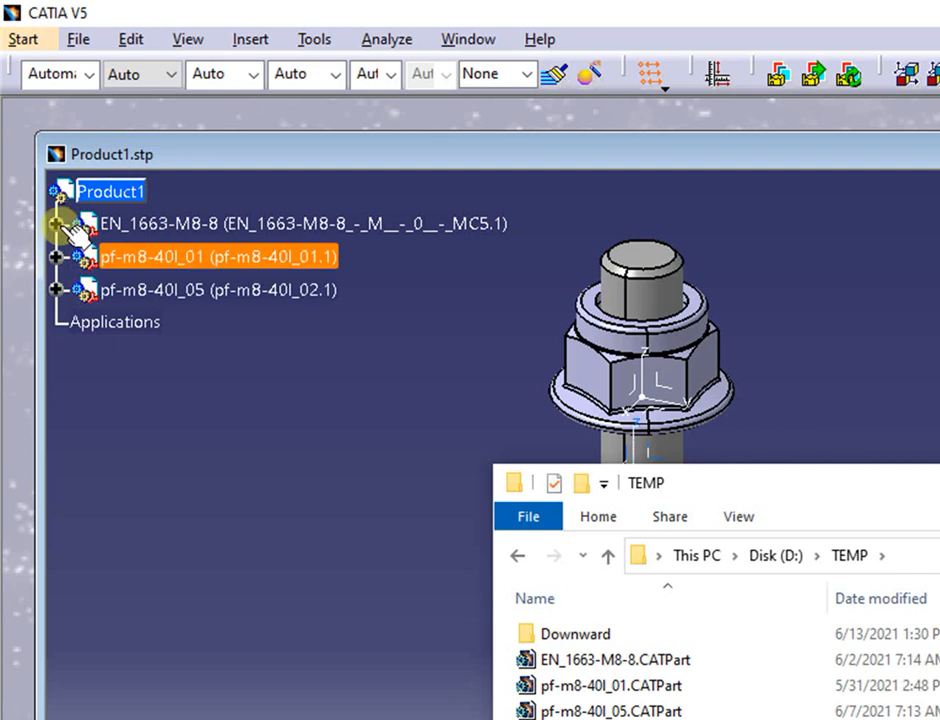
pyautogui.click(55, 224)
pyautogui.click(77, 258)
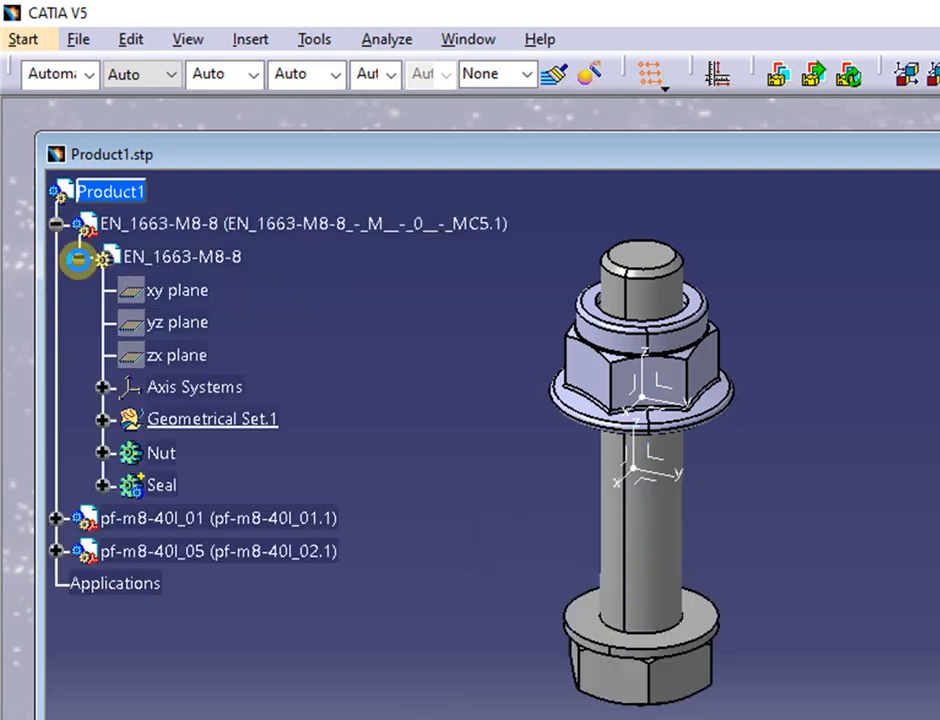
pyautogui.click(100, 485)
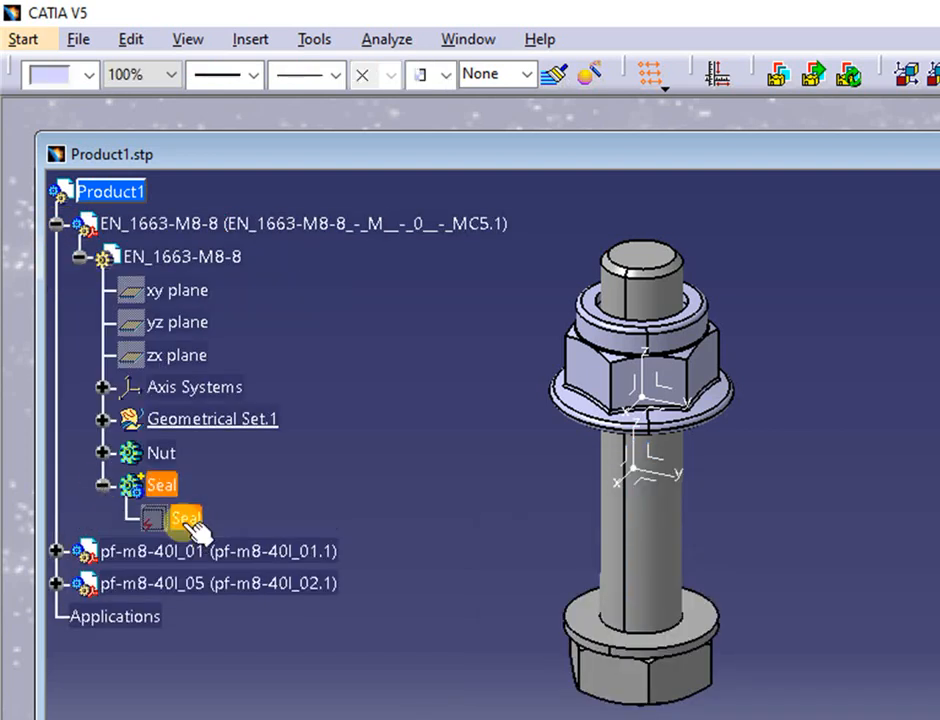
pyautogui.click(103, 452)
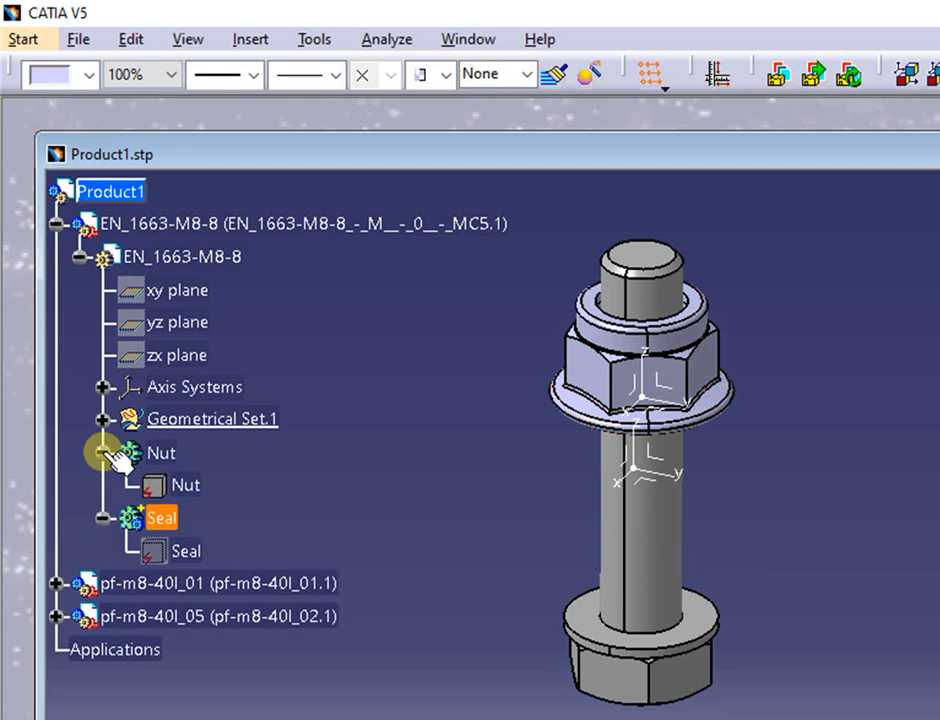
# Step: Show the hidden Seal solid of the EN_1663-M8-8 nut in the imported Product1.stp
pyautogui.rightClick(195, 562)
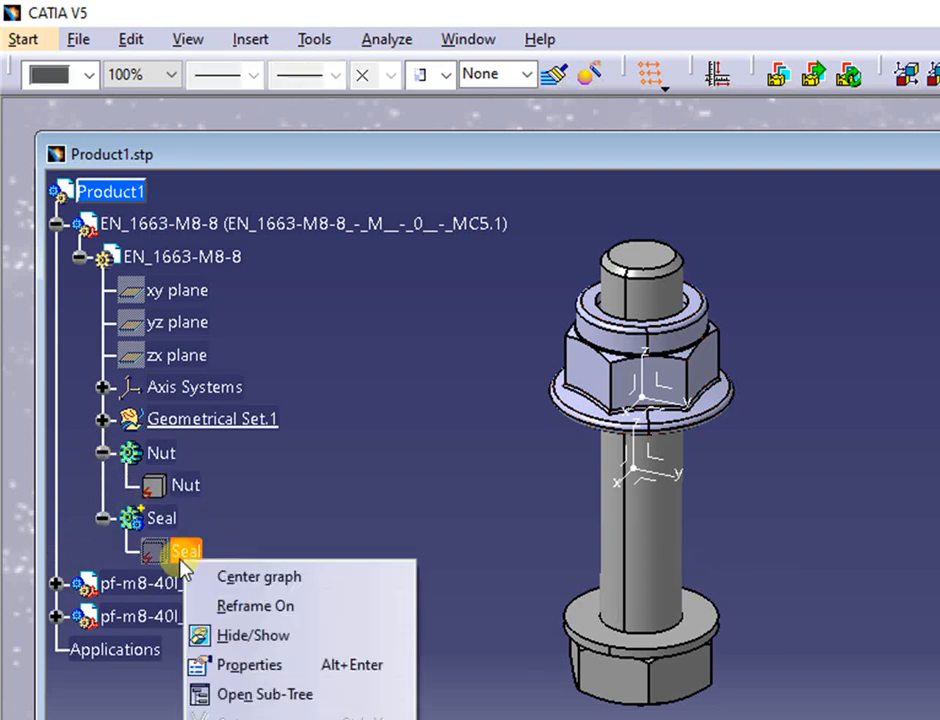
pyautogui.click(264, 645)
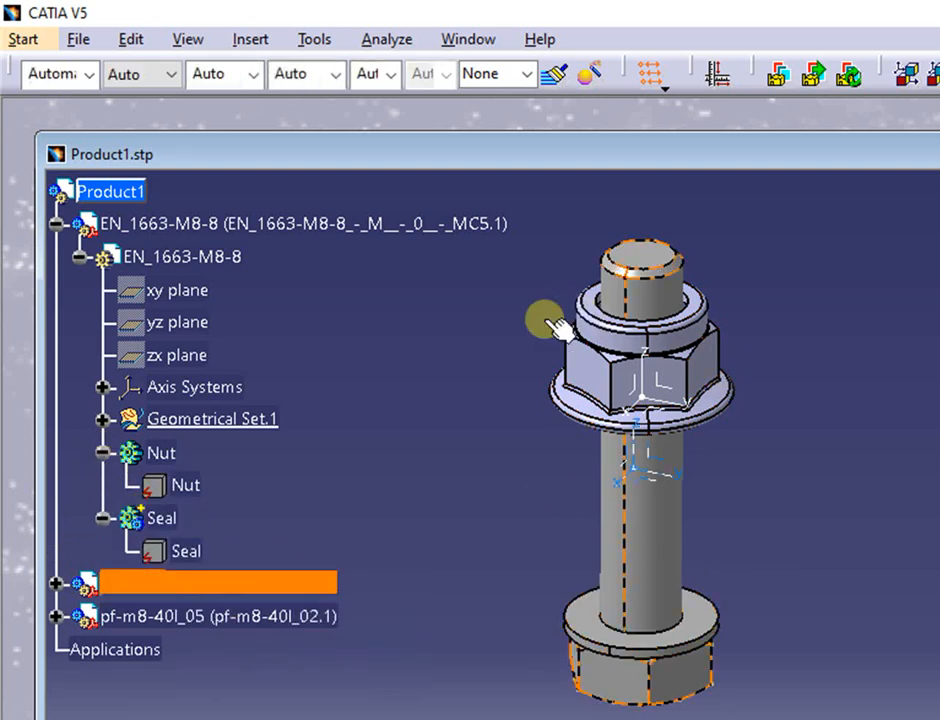
pyautogui.moveTo(550, 318); pyautogui.dragTo(600, 285, button='middle')
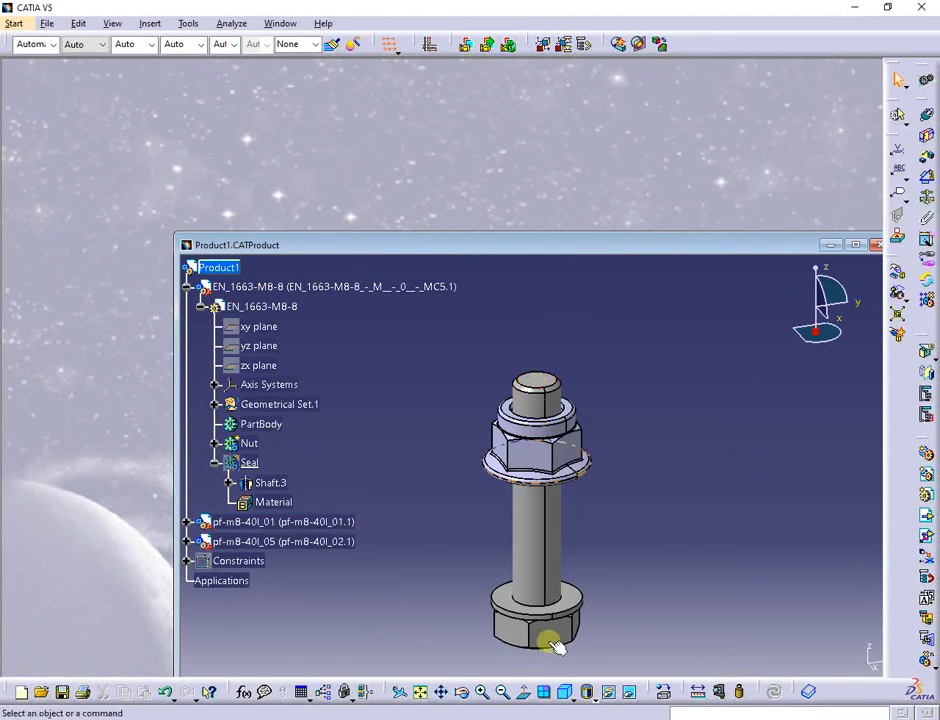
# Step: Delete Product1.stp from the D:\TEMP folder in File Explorer and return to the original Product1 assembly in CATIA
pyautogui.hotkey('alt', 'Tab')
pyautogui.press('Delete')
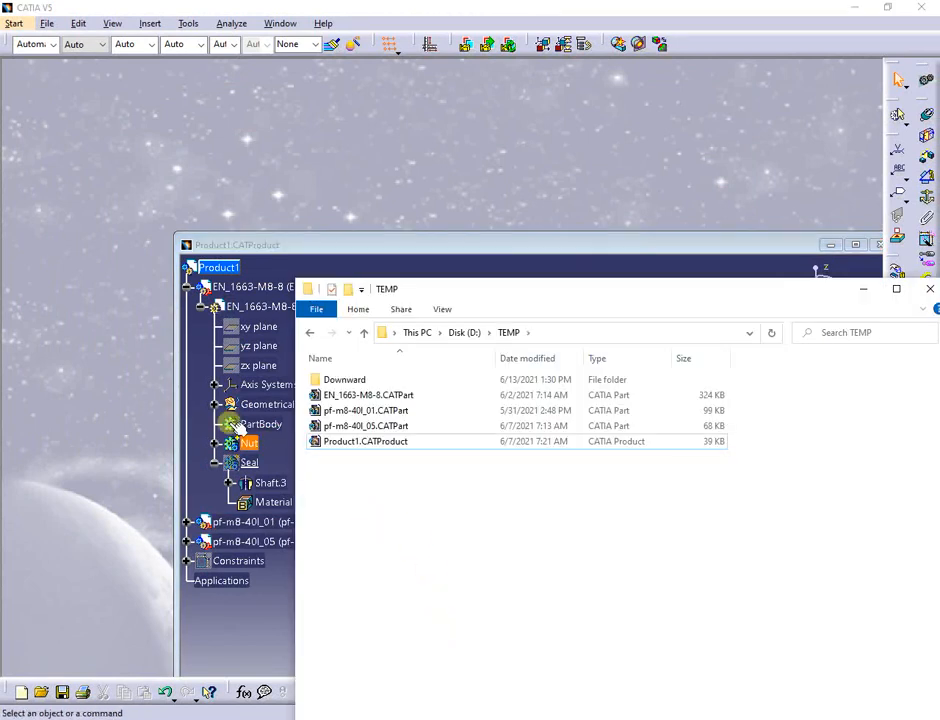
pyautogui.hotkey('alt', 'Tab')
# Step: Turn off the export of NoShow entities and set the STEP assembly export mode to Links to CATIA
pyautogui.click(189, 20)
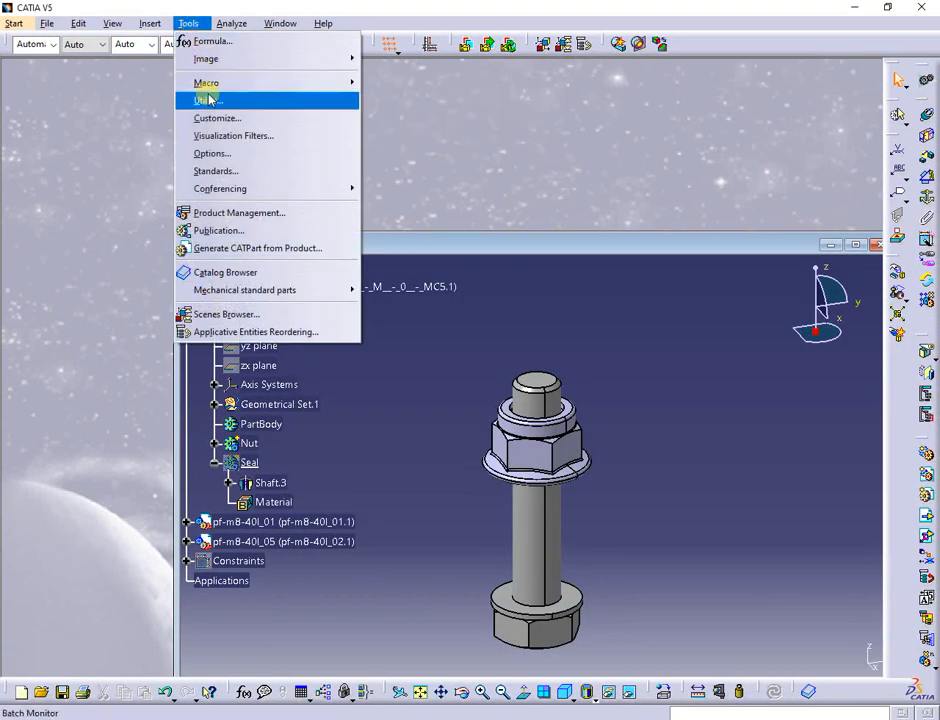
pyautogui.click(225, 152)
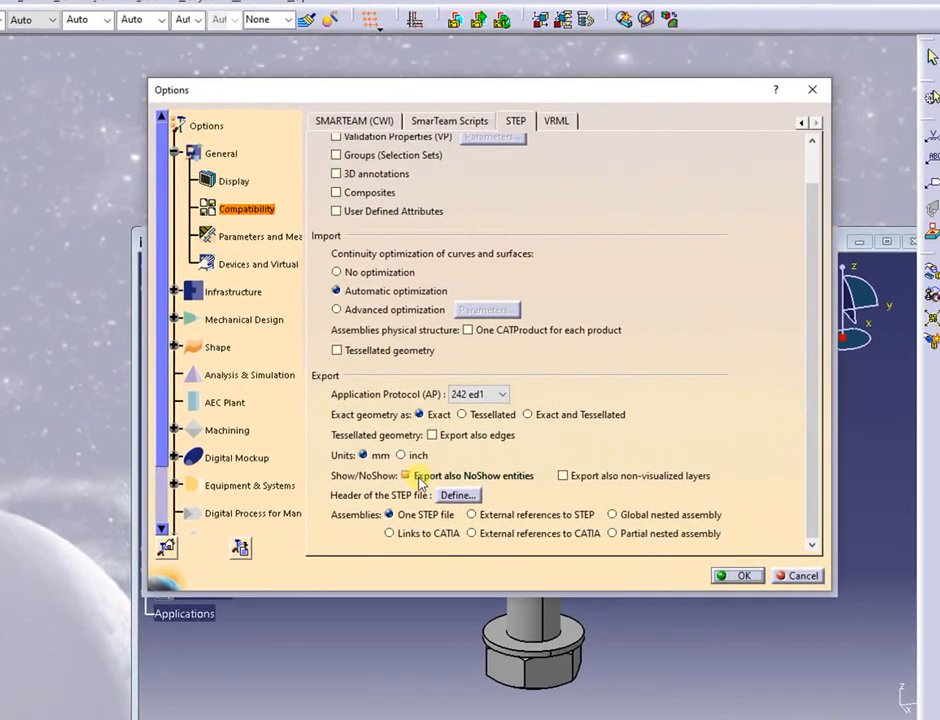
pyautogui.click(421, 456)
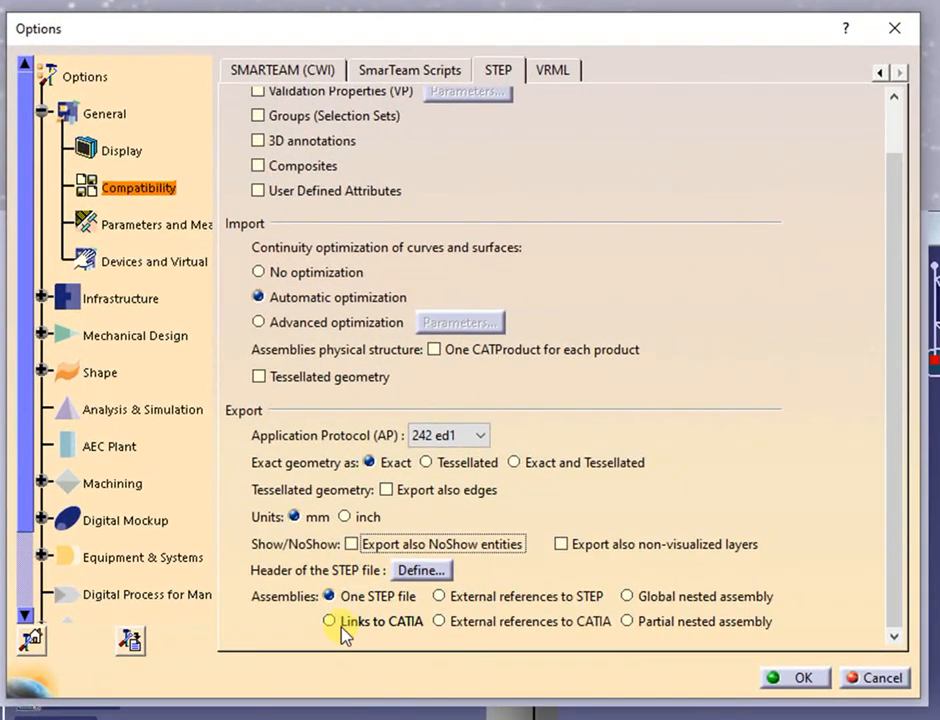
pyautogui.click(341, 628)
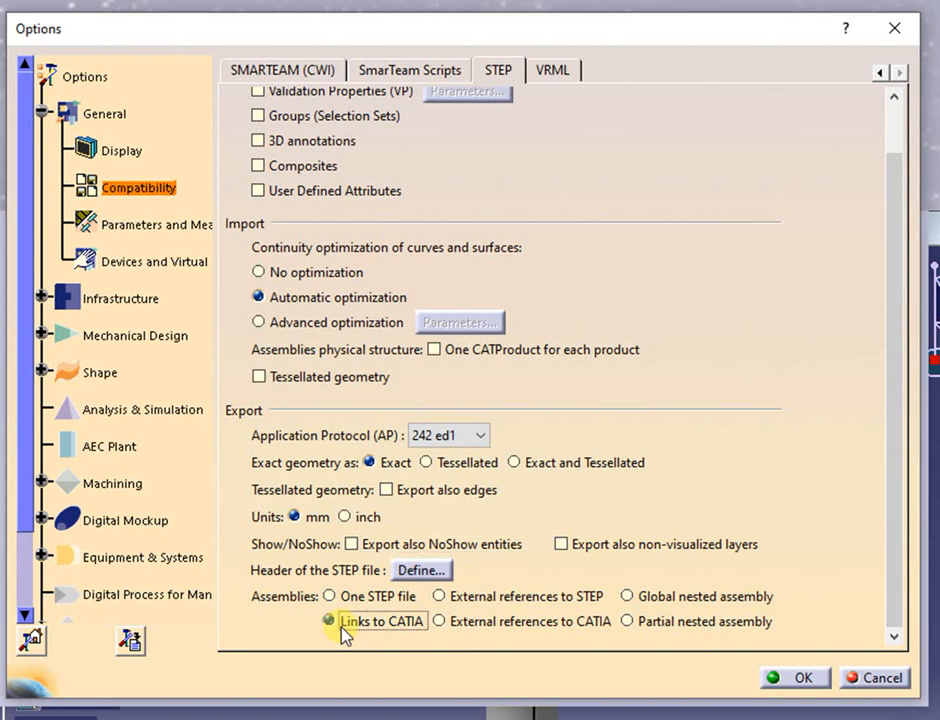
pyautogui.click(790, 679)
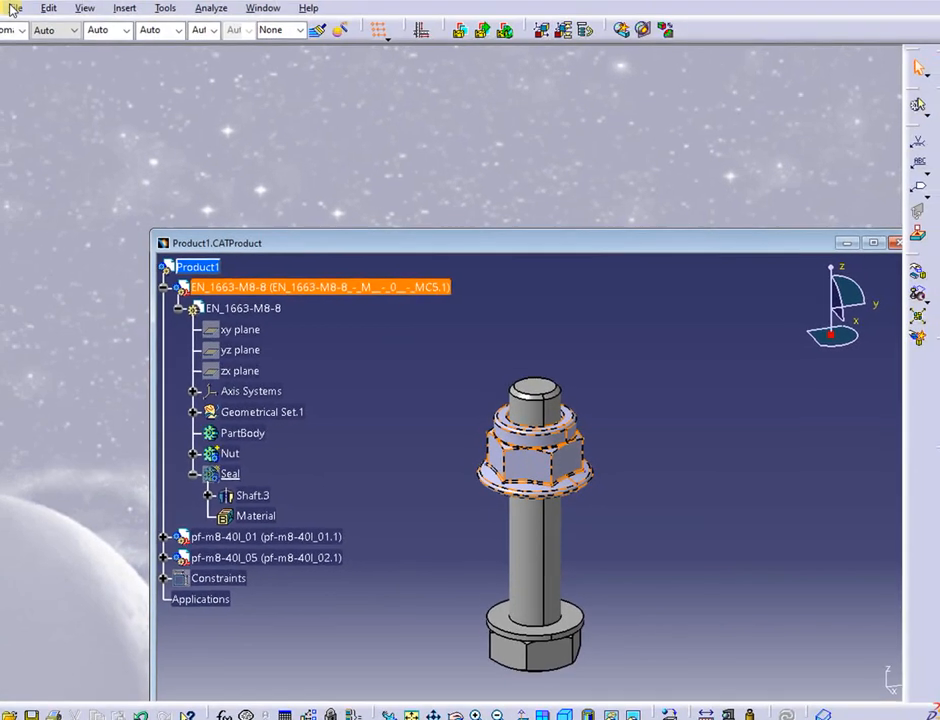
# Step: Export Product1 with links to the CATIA parts as the STEP file Product1.stp in D:\TEMP
pyautogui.click(46, 23)
pyautogui.click(87, 135)
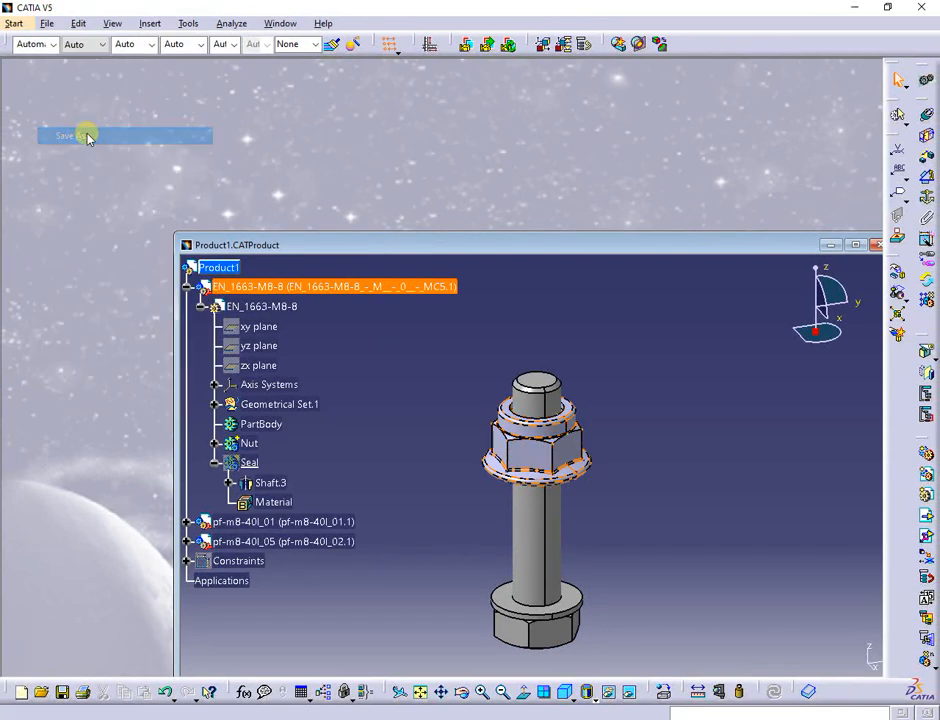
pyautogui.click(325, 350)
pyautogui.click(325, 380)
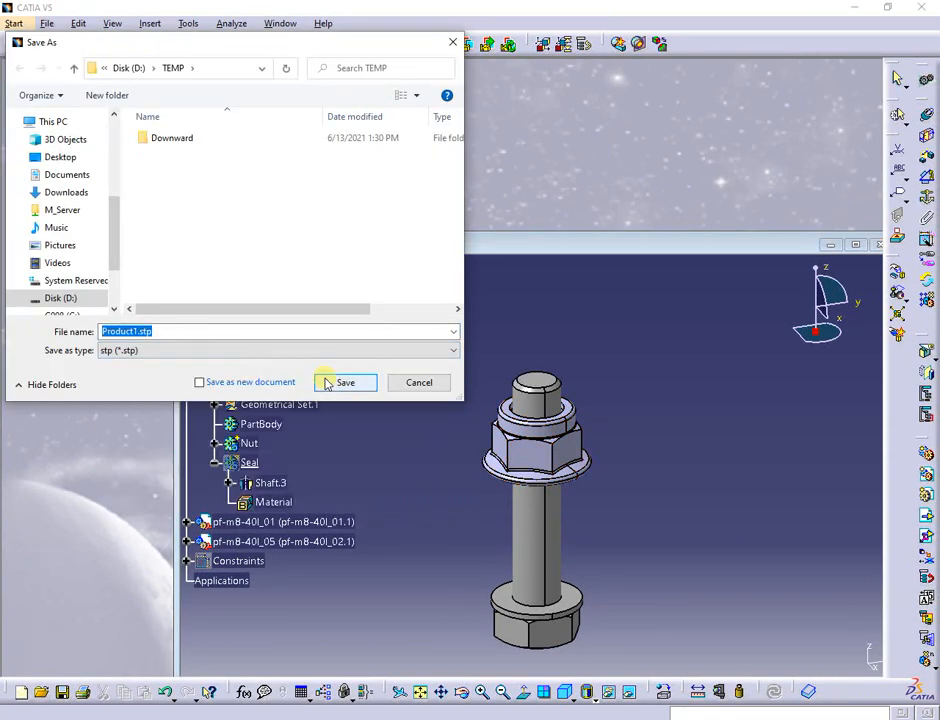
pyautogui.click(346, 383)
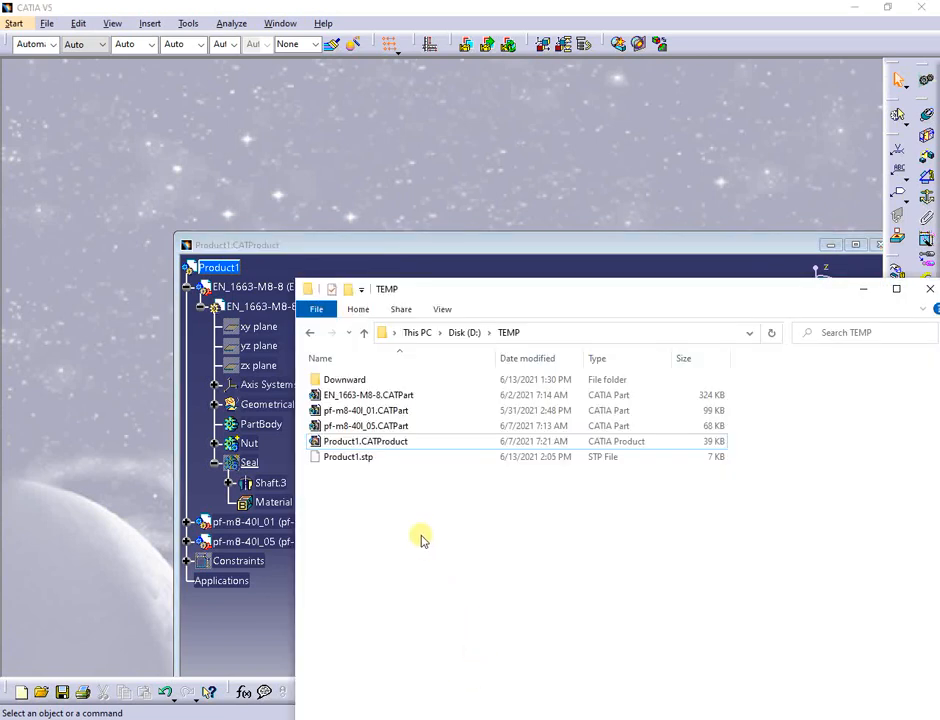
# Step: Open the CATIA-linked Product1.stp from D:\TEMP in CATIA and expand the EN_1663-M8-8 nut to its bodies
pyautogui.click(346, 457)
pyautogui.moveTo(181, 357); pyautogui.dragTo(113, 272)
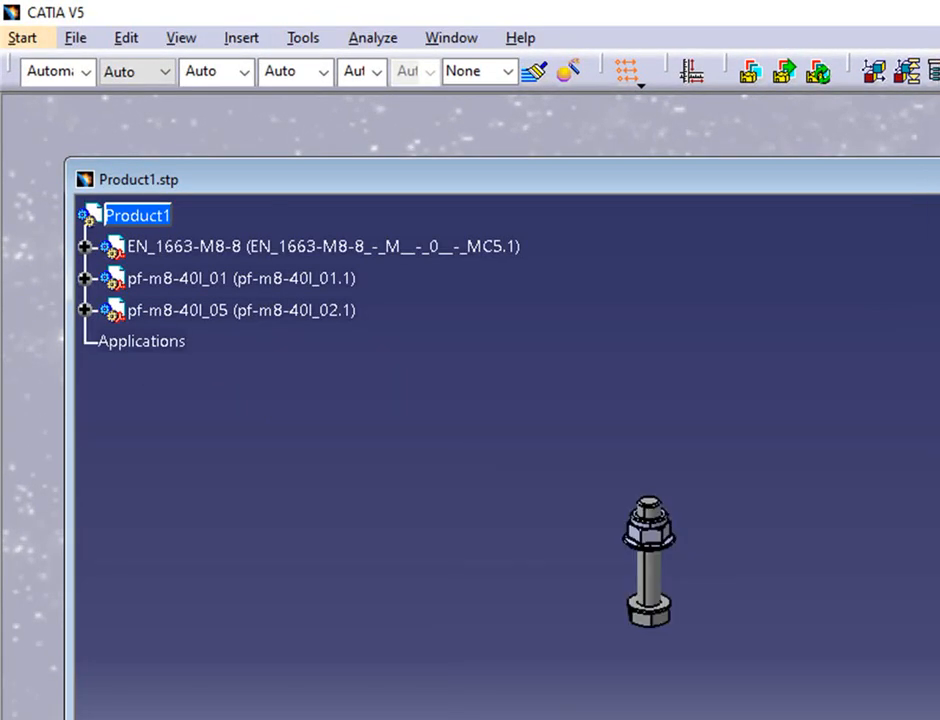
pyautogui.click(85, 247)
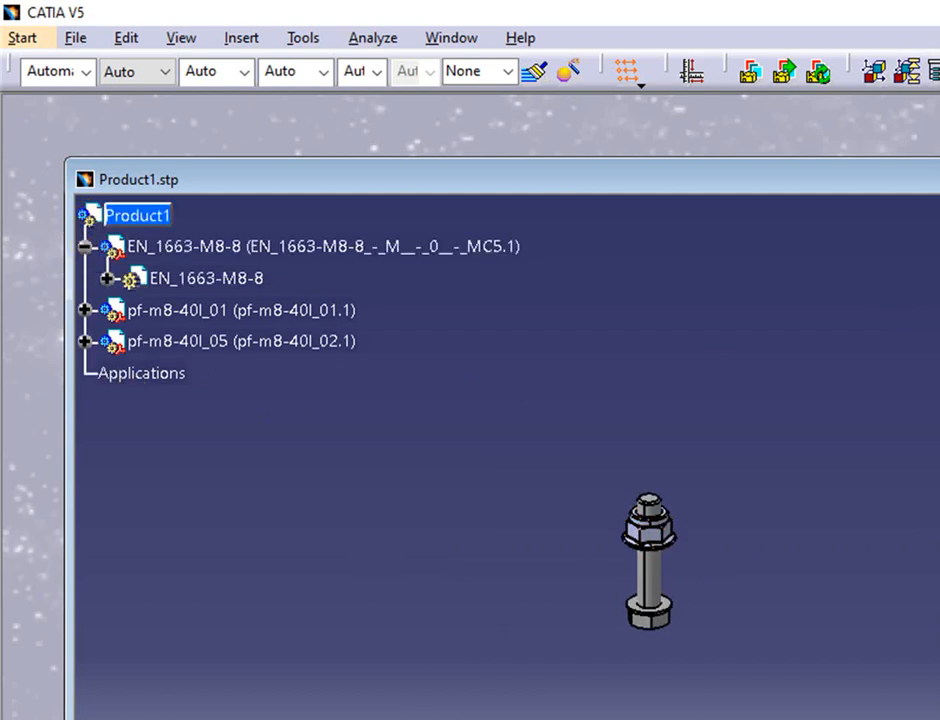
pyautogui.click(107, 278)
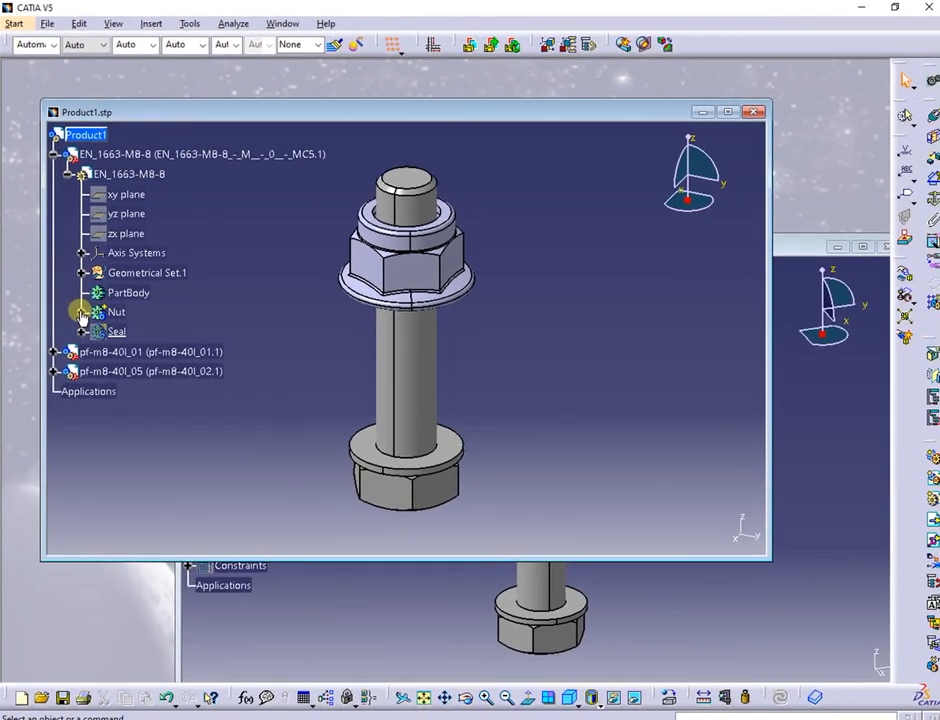
# Step: Expand the Nut and Seal bodies of EN_1663-M8-8 and examine their features
pyautogui.click(130, 498)
pyautogui.click(144, 719)
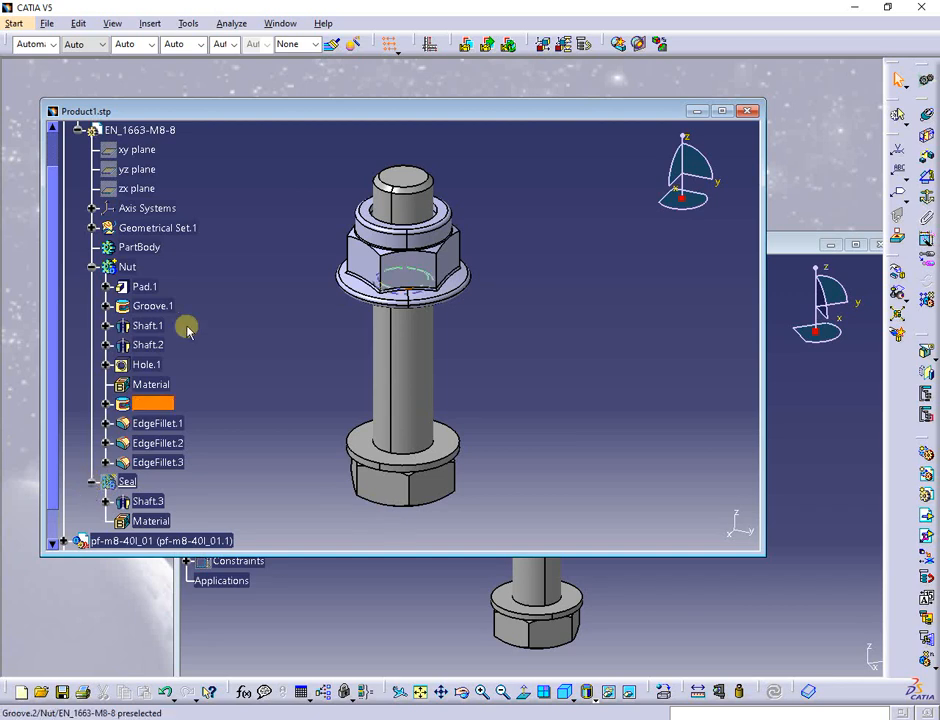
pyautogui.scroll(-3, 206, 311)
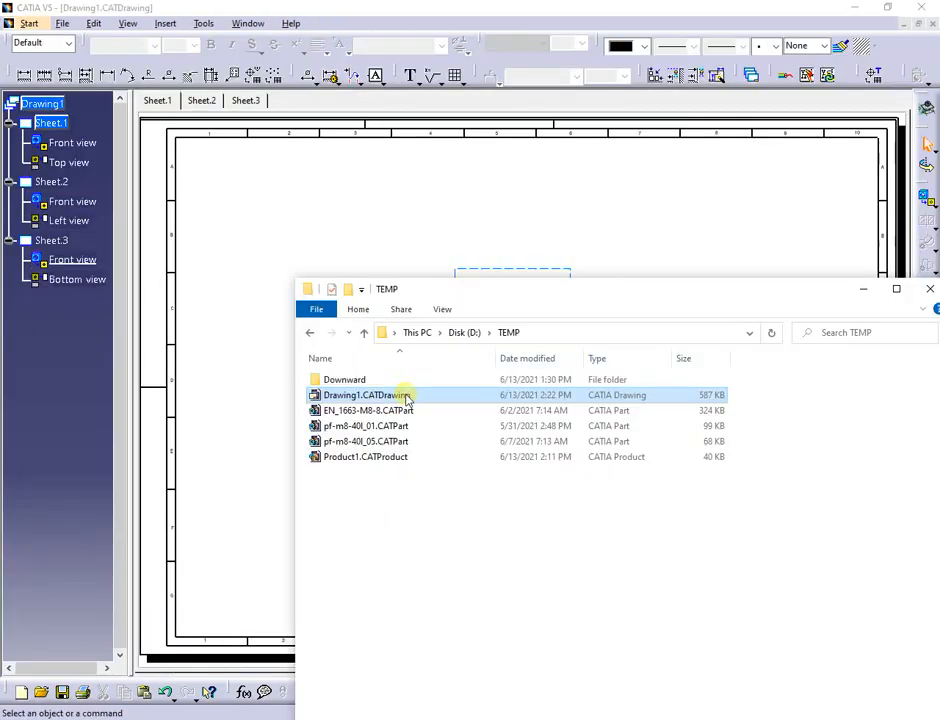
# Step: Switch to Drawing1.CATDrawing in CATIA and review the views on Sheet.2 and Sheet.3, finishing on Sheet.1
pyautogui.click(642, 221)
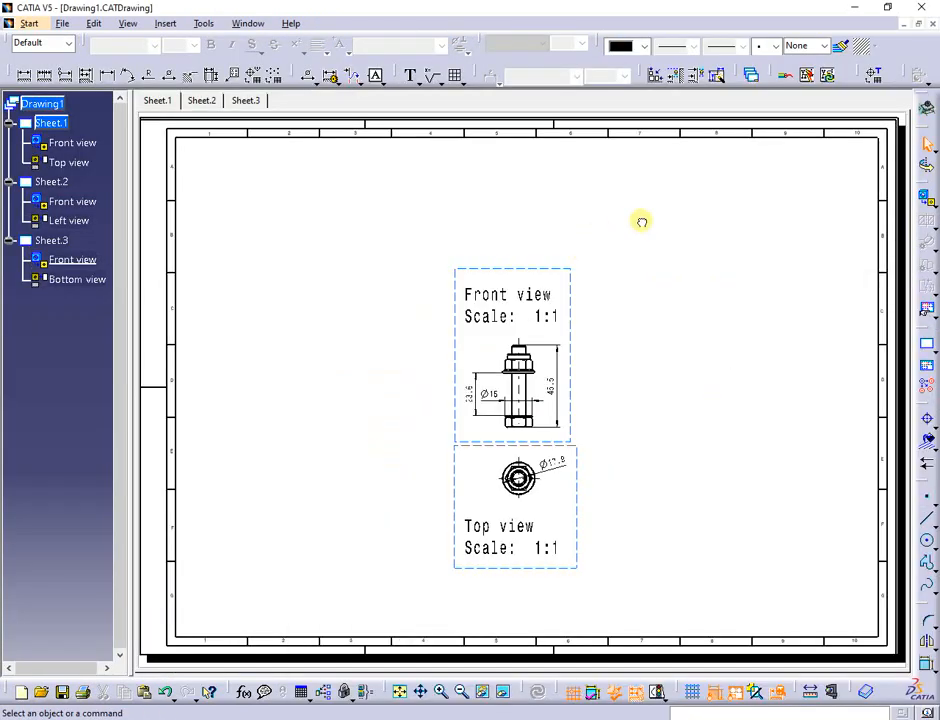
pyautogui.click(198, 102)
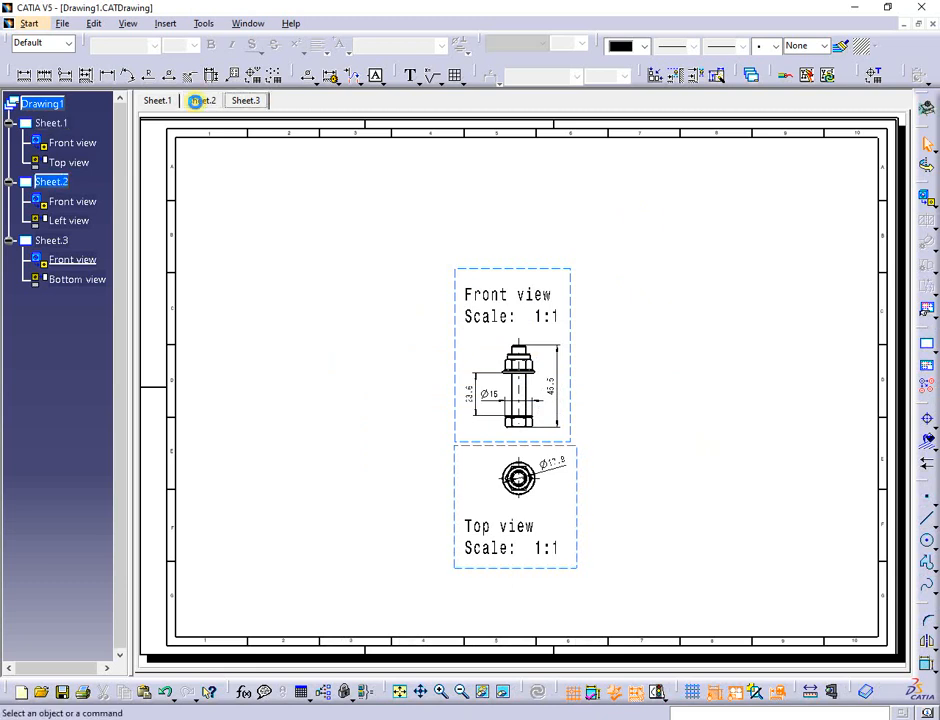
pyautogui.click(245, 100)
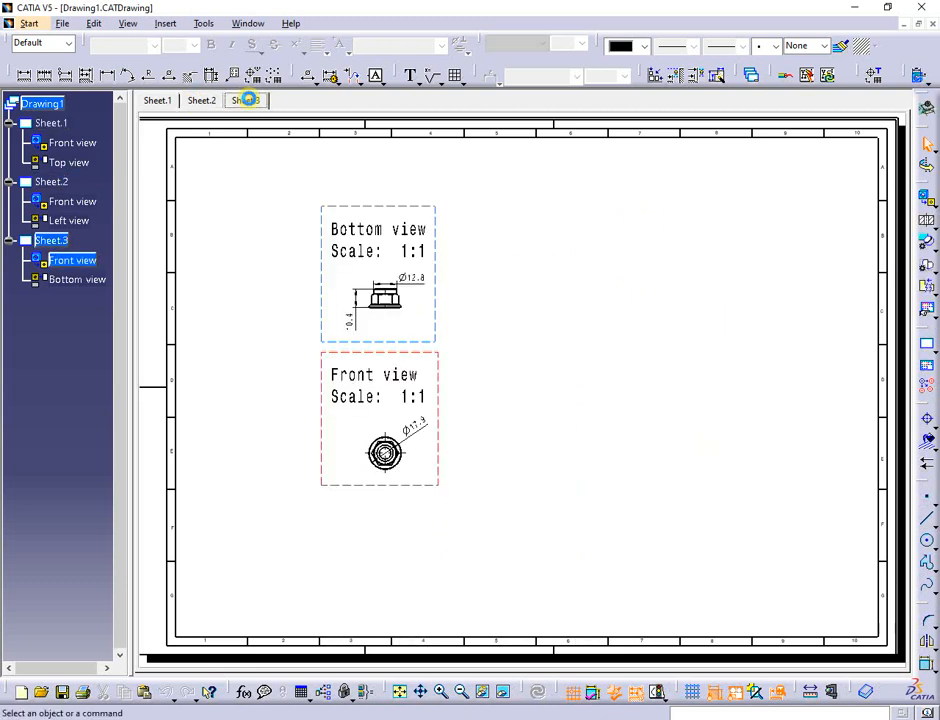
pyautogui.click(157, 100)
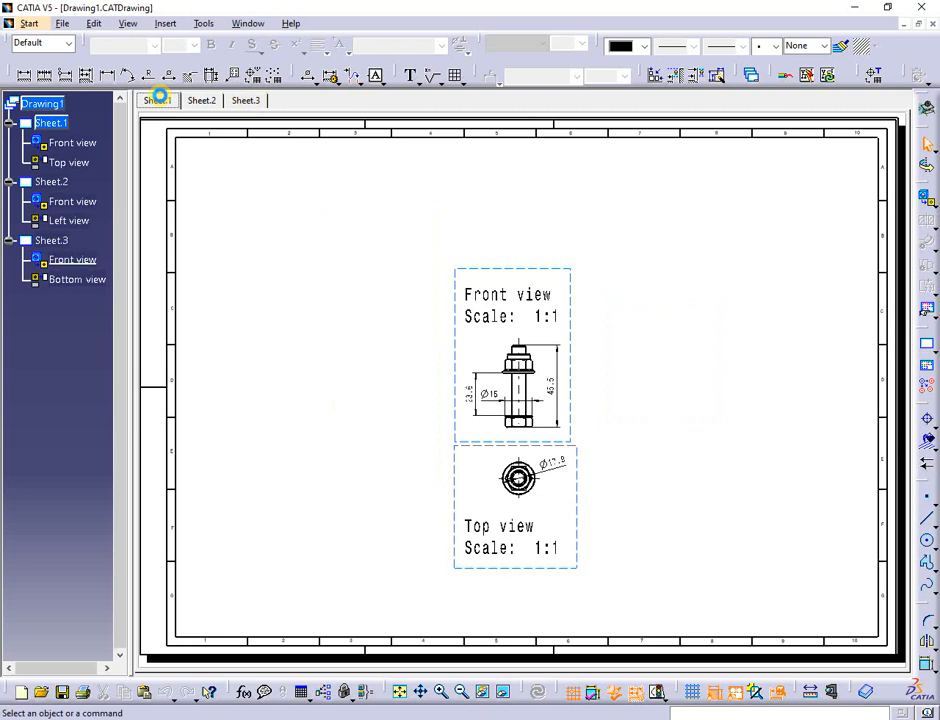
# Step: Configure DXF/DWG export in the compatibility options to Semantic mode with dimensions exported as Dimensions, Full blocks and layer names
pyautogui.click(206, 24)
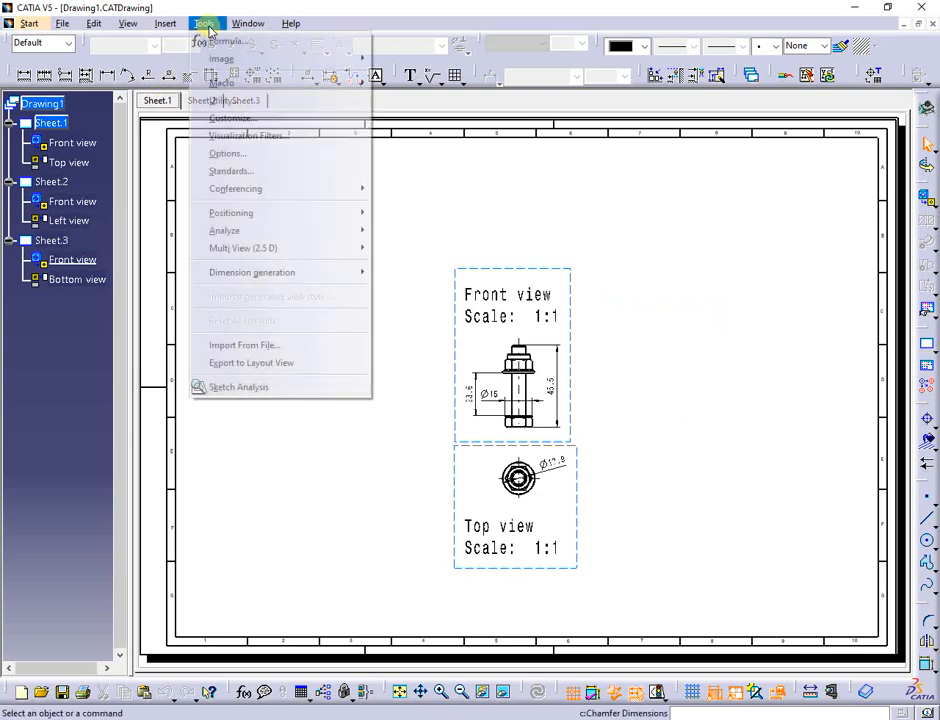
pyautogui.click(238, 153)
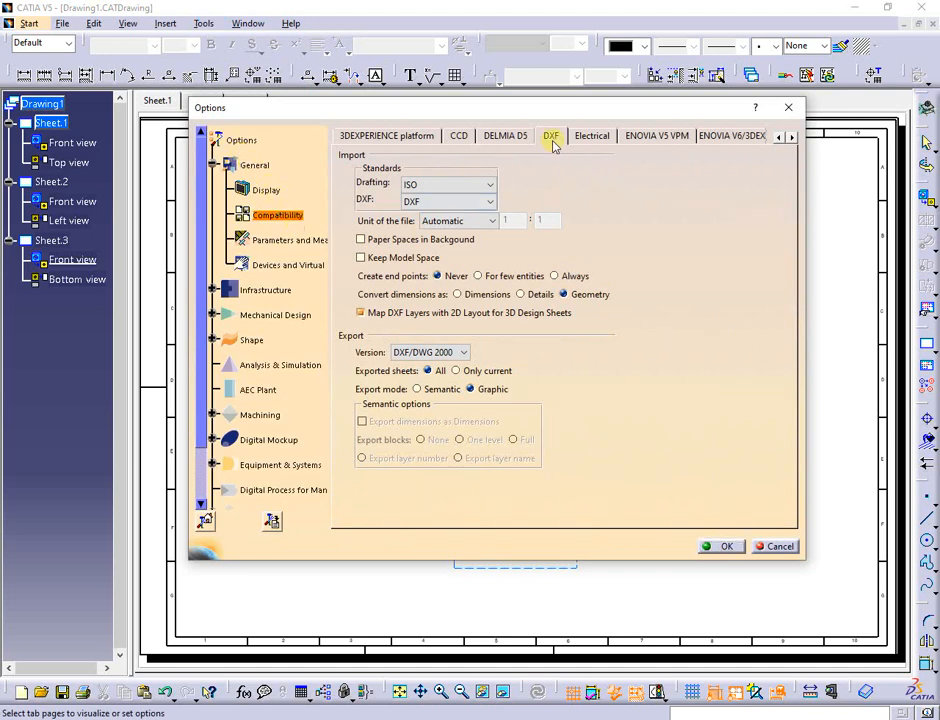
pyautogui.click(467, 355)
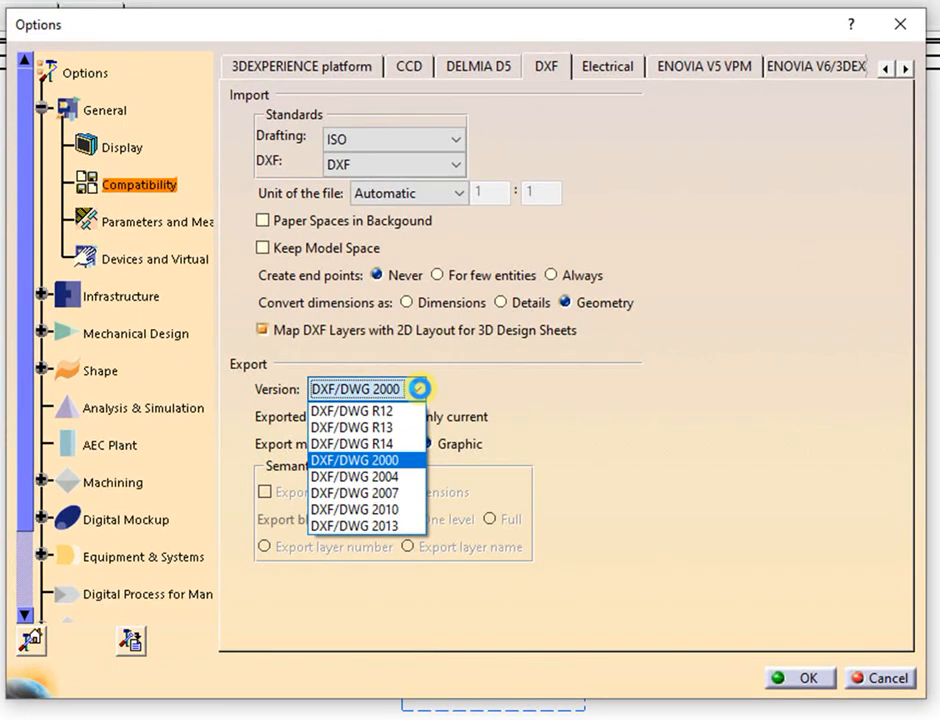
pyautogui.click(419, 389)
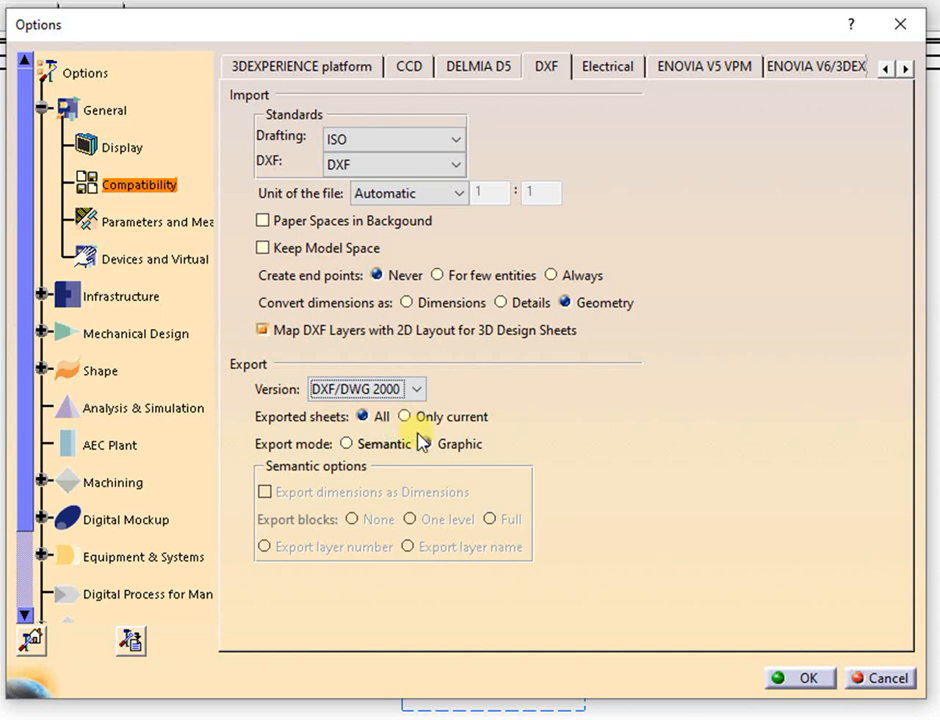
pyautogui.click(345, 445)
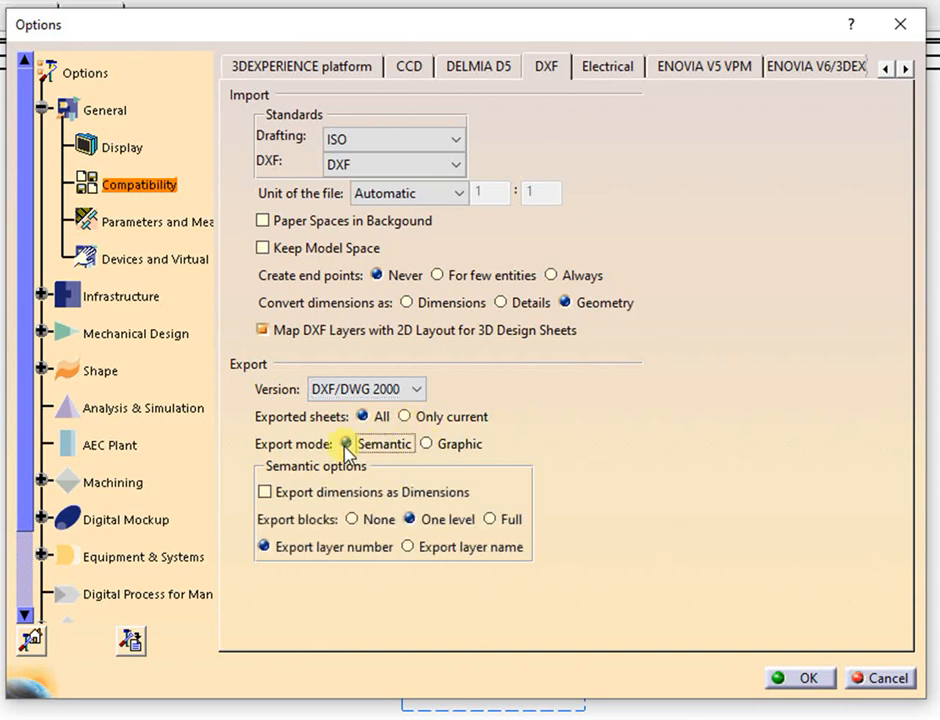
pyautogui.click(264, 494)
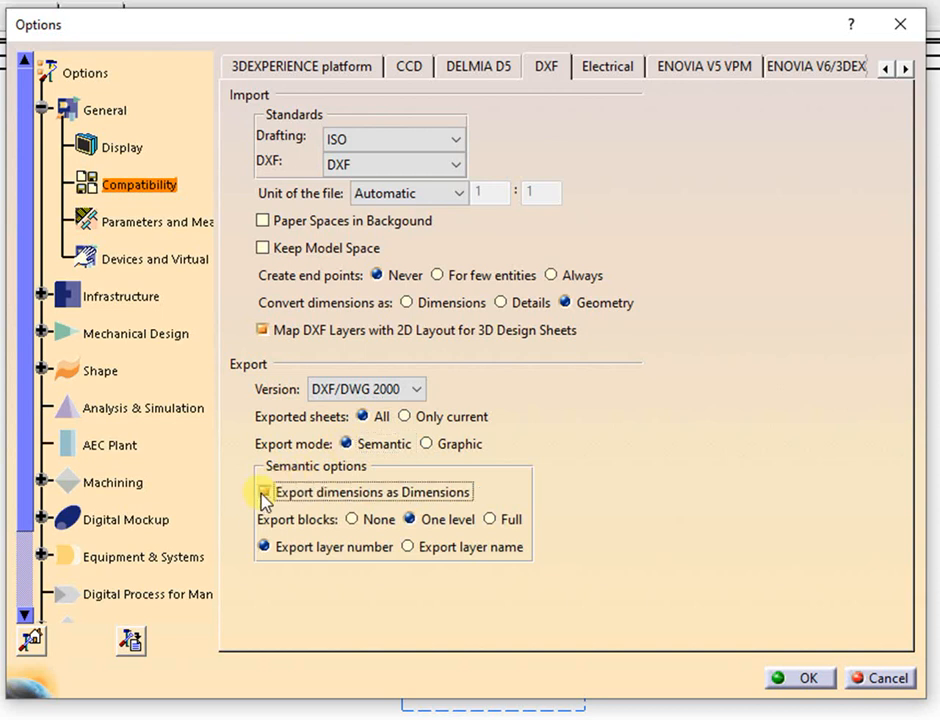
pyautogui.click(410, 519)
pyautogui.click(490, 520)
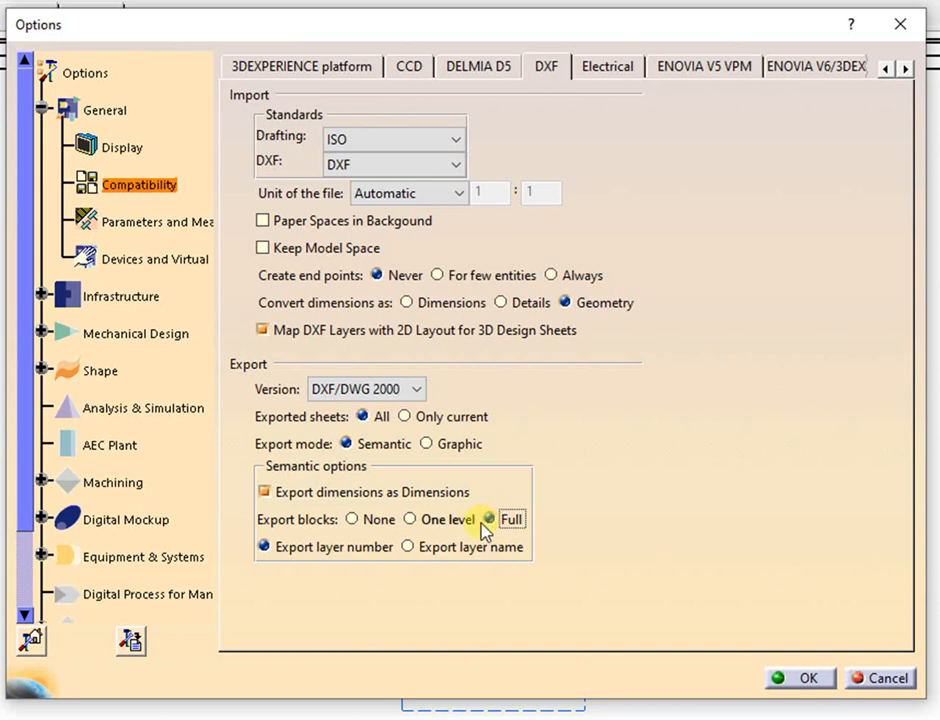
pyautogui.click(408, 547)
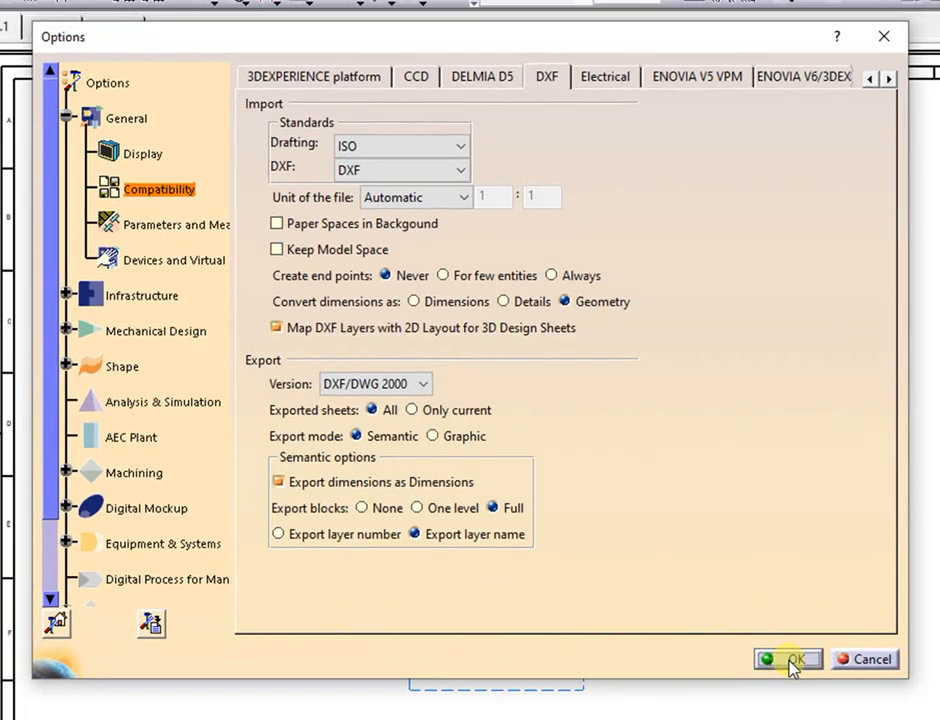
pyautogui.click(806, 679)
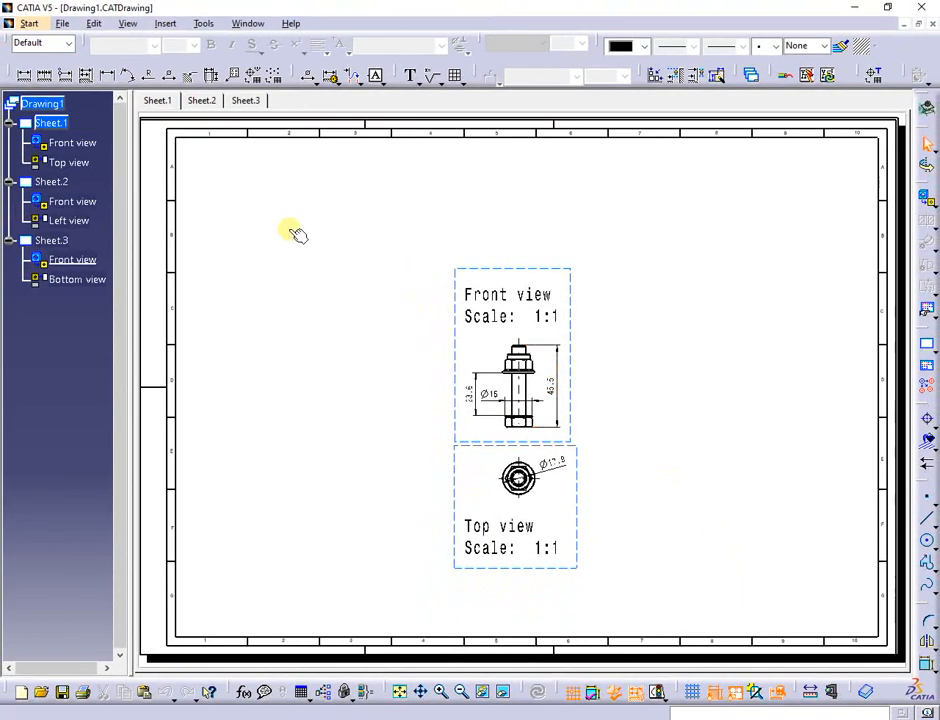
# Step: Save Drawing1 in dwg format as Drawing1.dwg in D:\TEMP
pyautogui.click(66, 28)
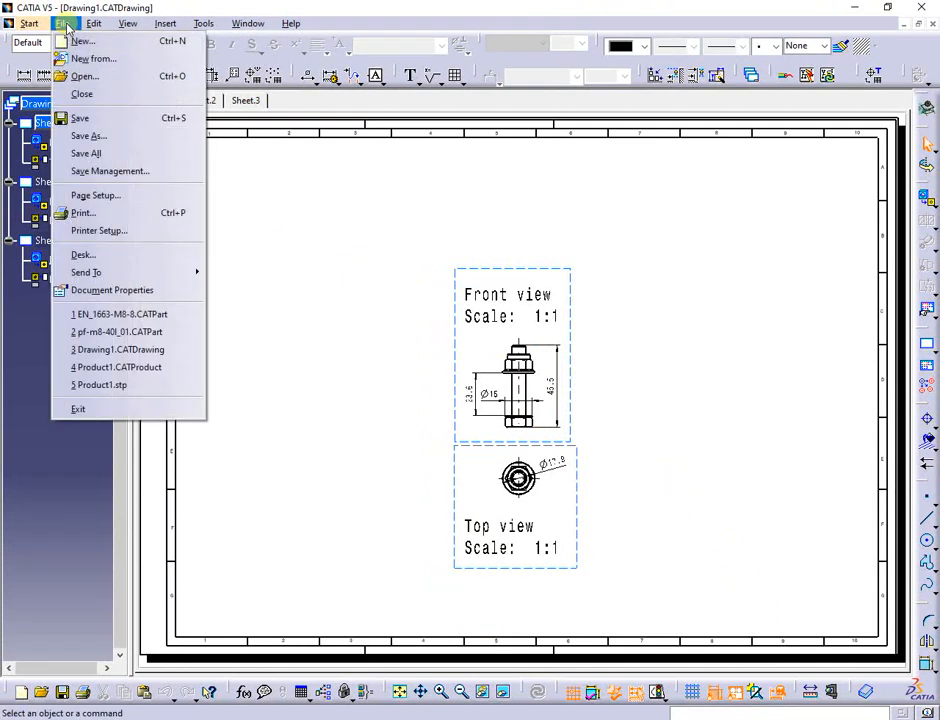
pyautogui.click(125, 137)
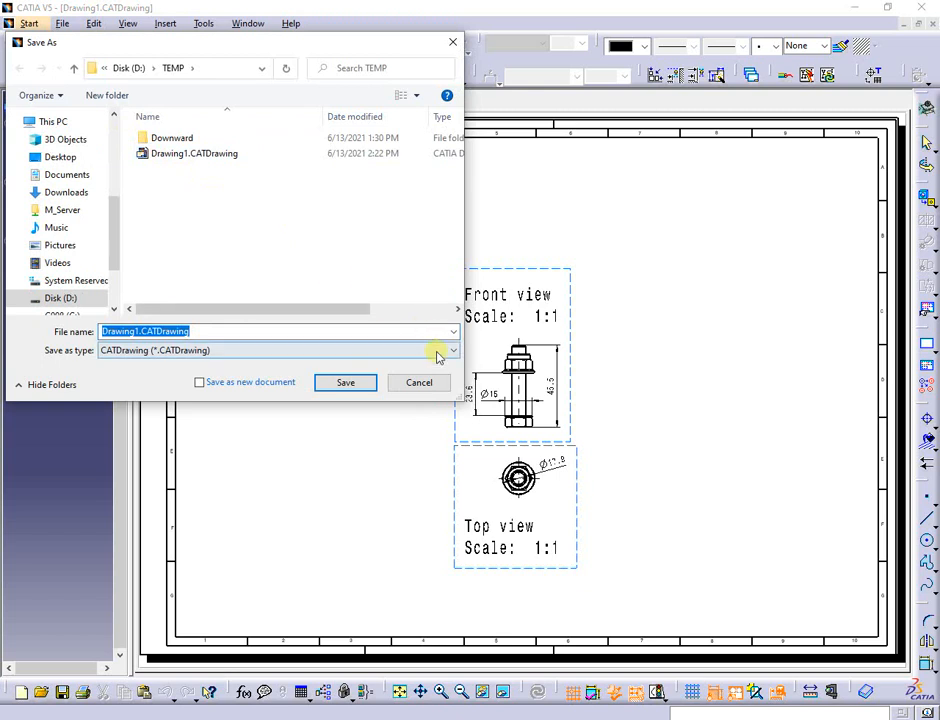
pyautogui.click(450, 352)
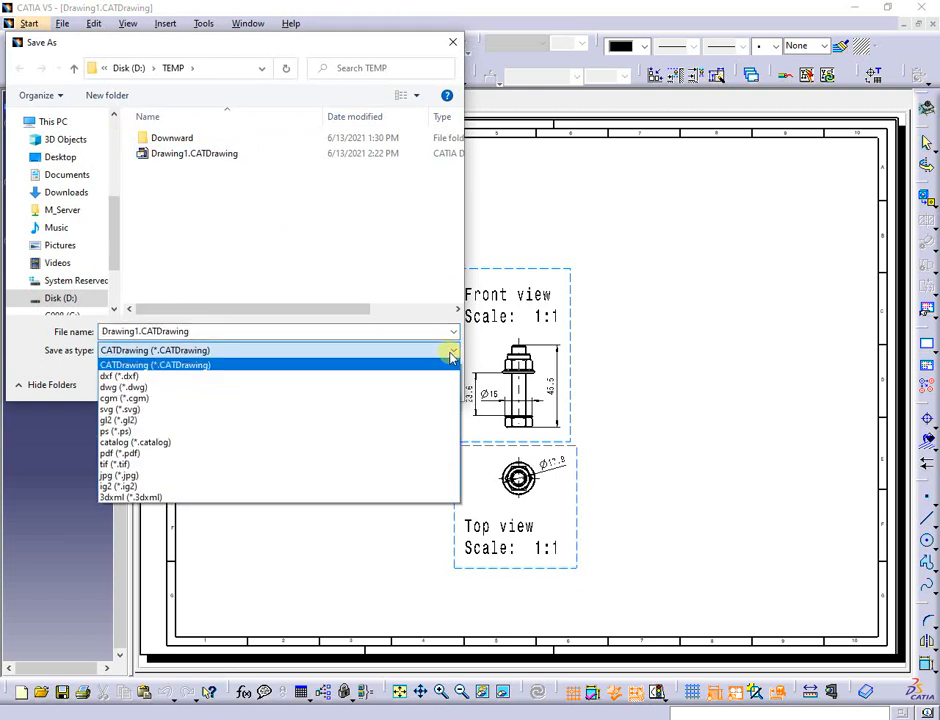
pyautogui.click(145, 390)
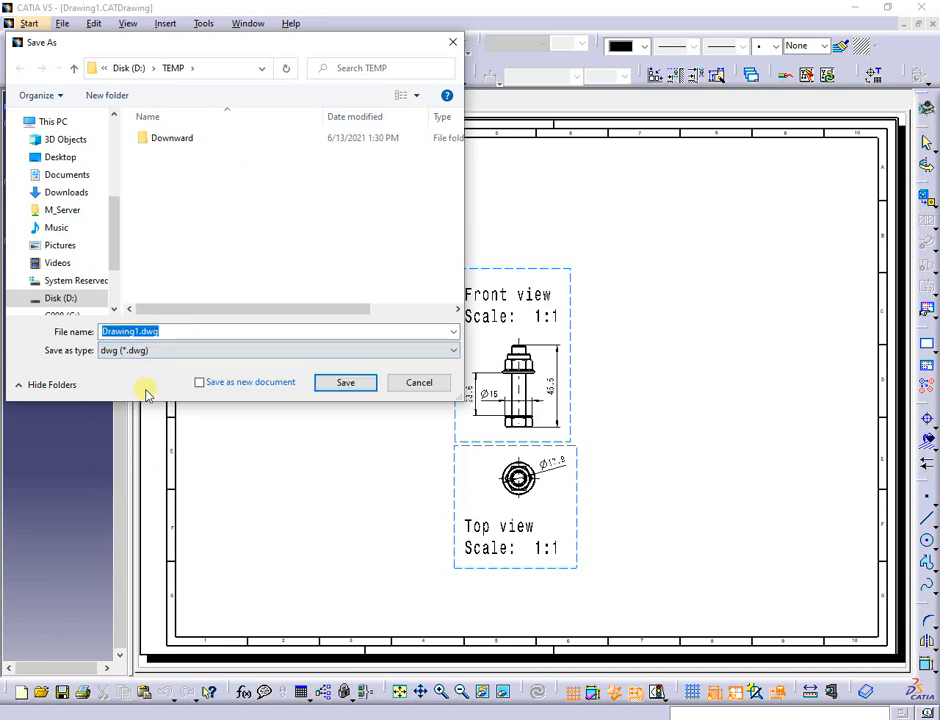
pyautogui.click(358, 389)
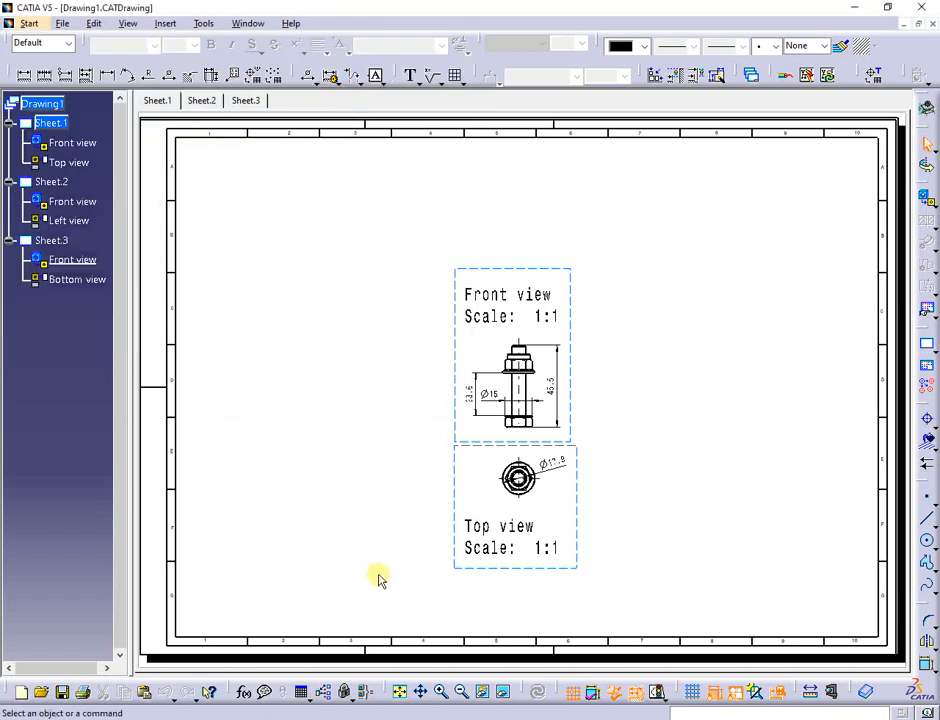
# Step: Switch to File Explorer and check the DWG files exported for each sheet of Drawing1 in D:\TEMP
pyautogui.hotkey('alt', 'Tab')
pyautogui.click(368, 411)
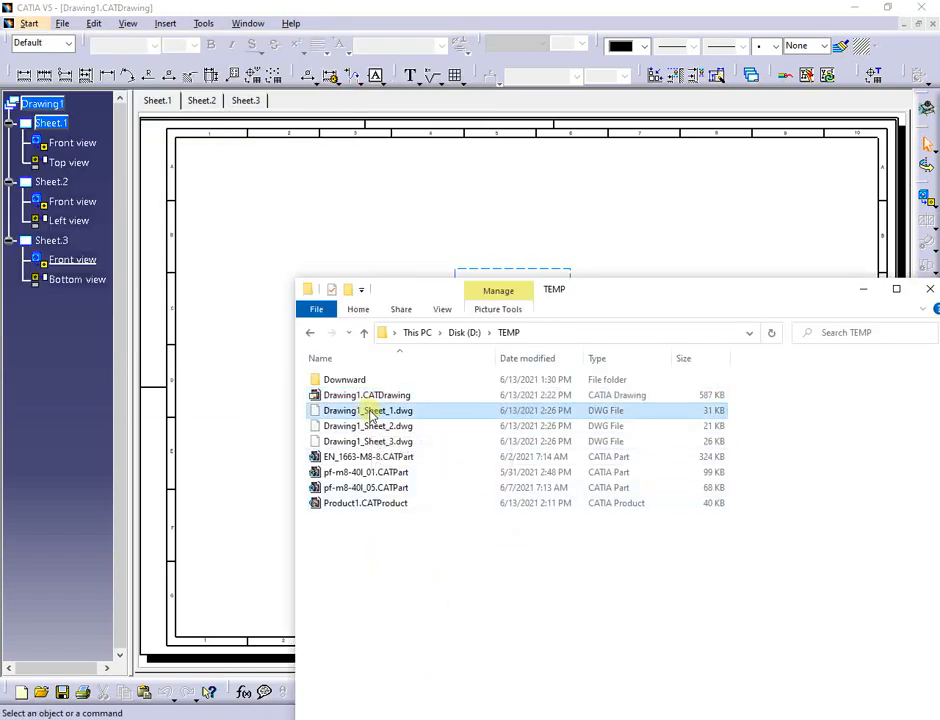
pyautogui.click(378, 428)
pyautogui.click(378, 442)
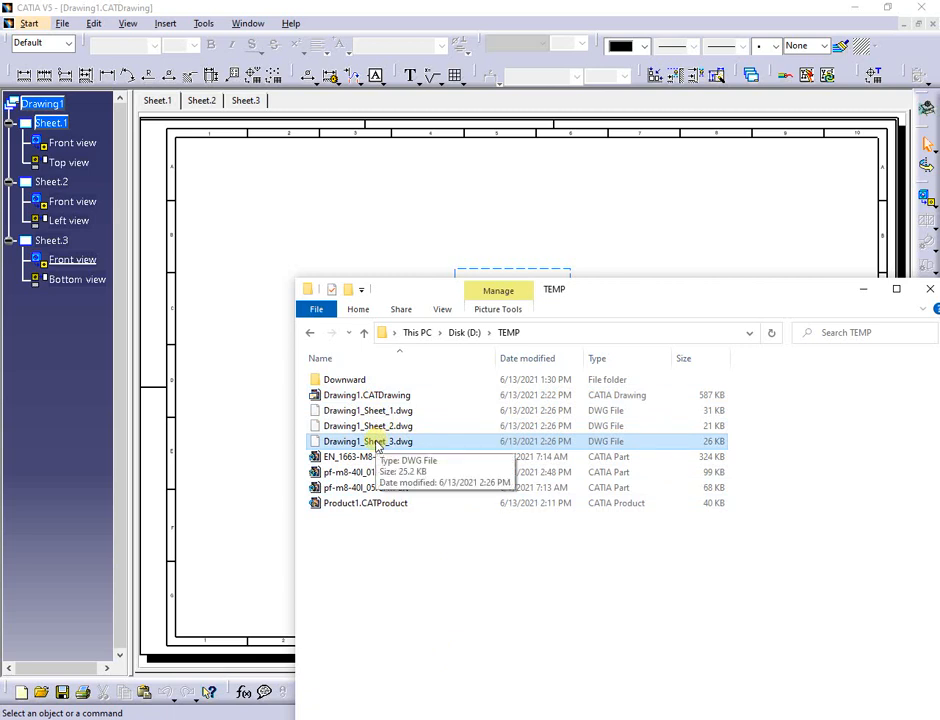
# Step: Minimize the open documents, open the three exported DWG sheets in CATIA and inspect the bolt length dimension on Sheet 2
pyautogui.click(905, 24)
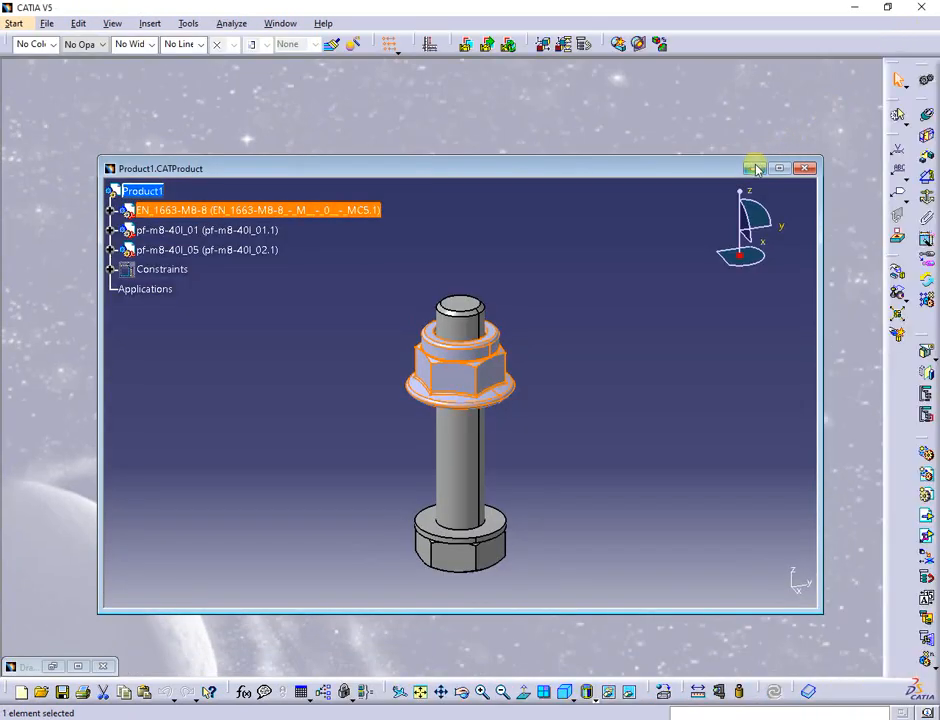
pyautogui.click(756, 168)
pyautogui.click(466, 714)
pyautogui.keyDown('shift'); pyautogui.click(380, 410); pyautogui.keyUp('shift')
pyautogui.moveTo(380, 438); pyautogui.dragTo(69, 300)
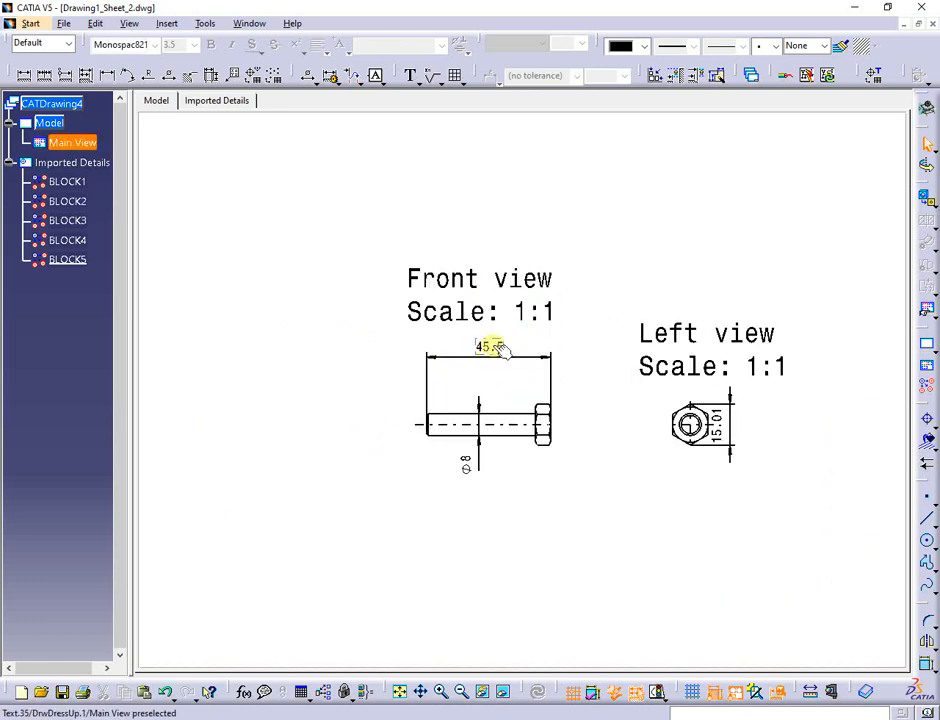
pyautogui.click(493, 348)
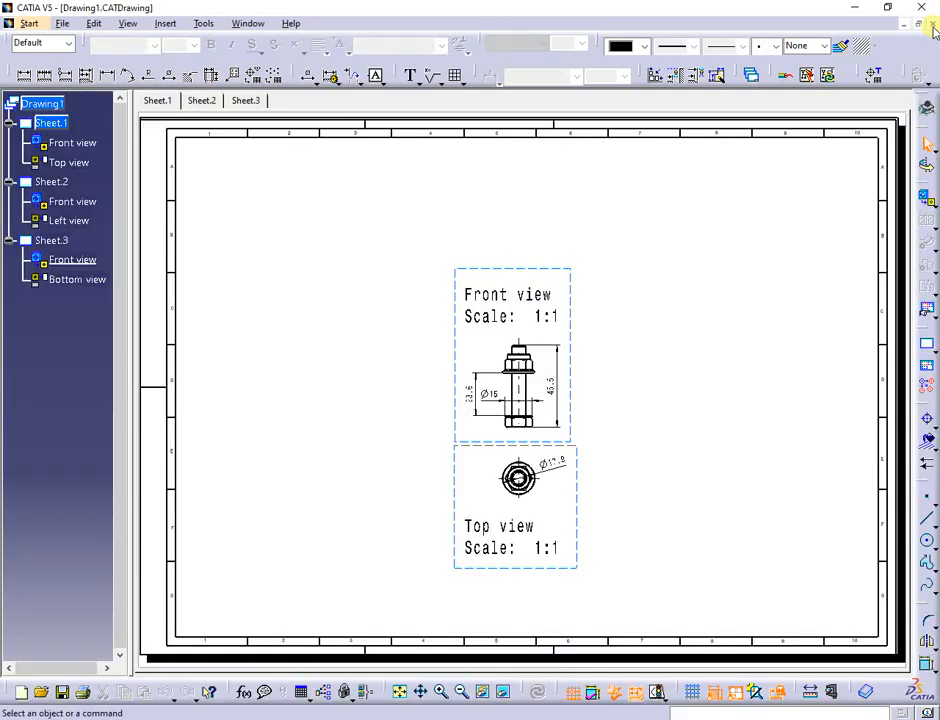
# Step: Set the Export blocks option for semantic DXF export to None
pyautogui.click(203, 24)
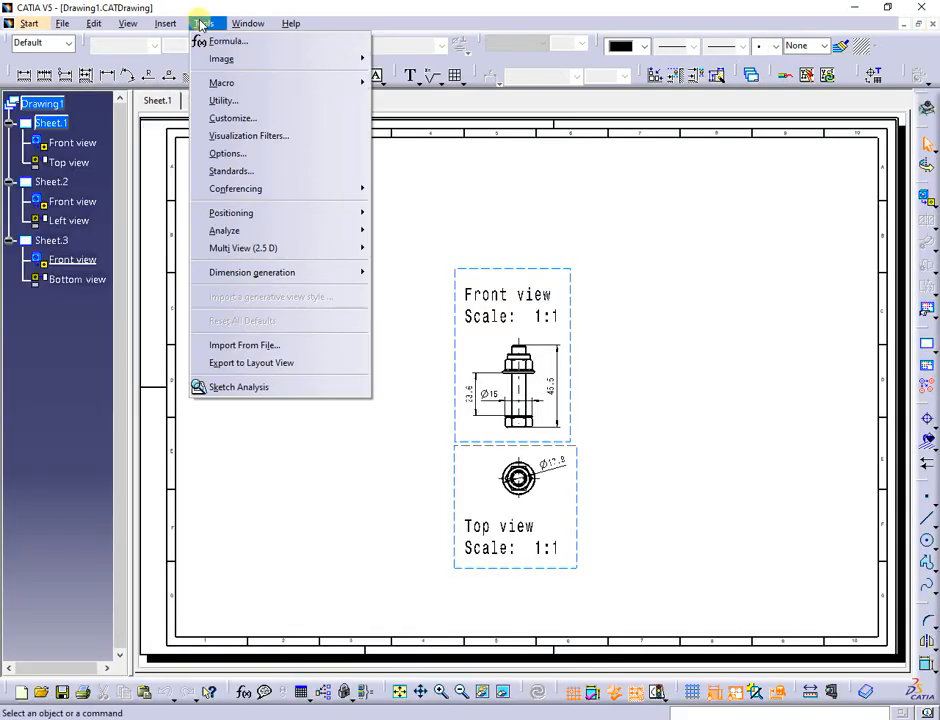
pyautogui.click(238, 153)
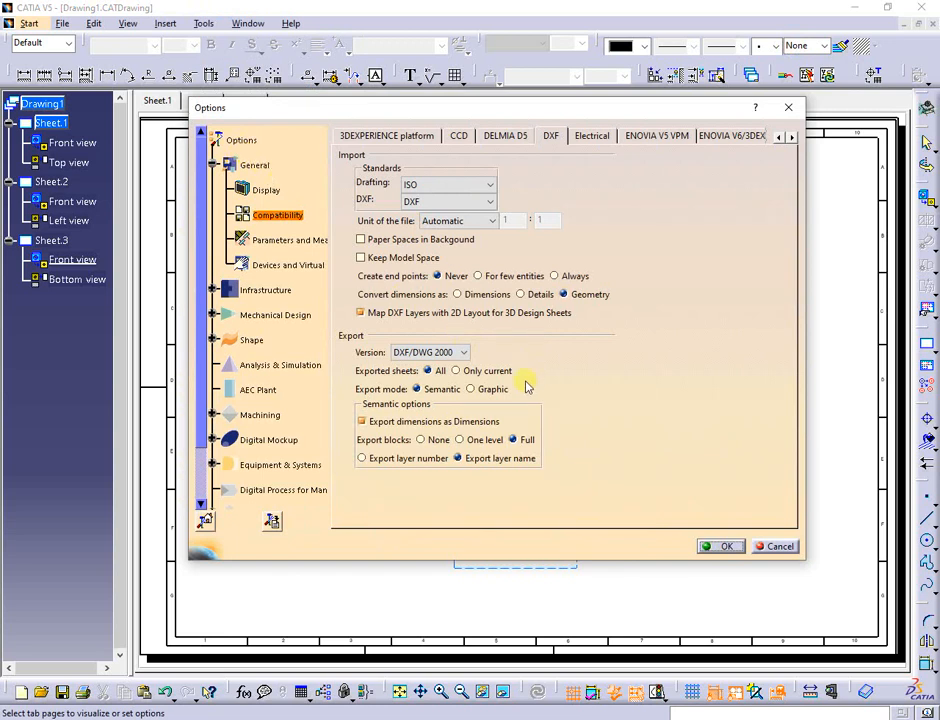
pyautogui.click(423, 440)
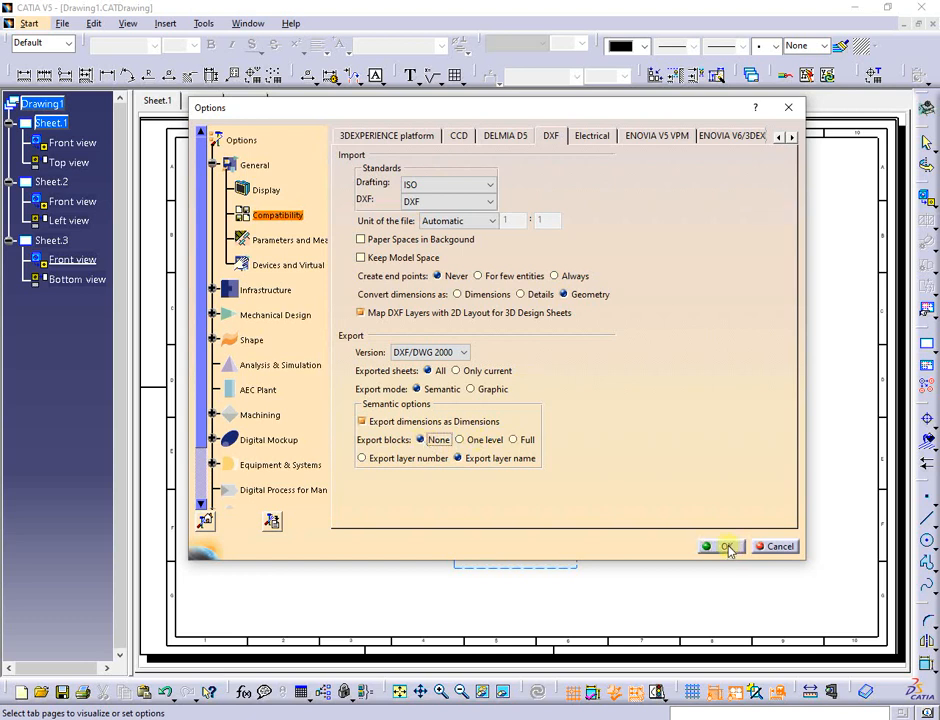
pyautogui.click(725, 546)
# Step: Save Drawing1 in dxf format in D:\TEMP
pyautogui.click(62, 24)
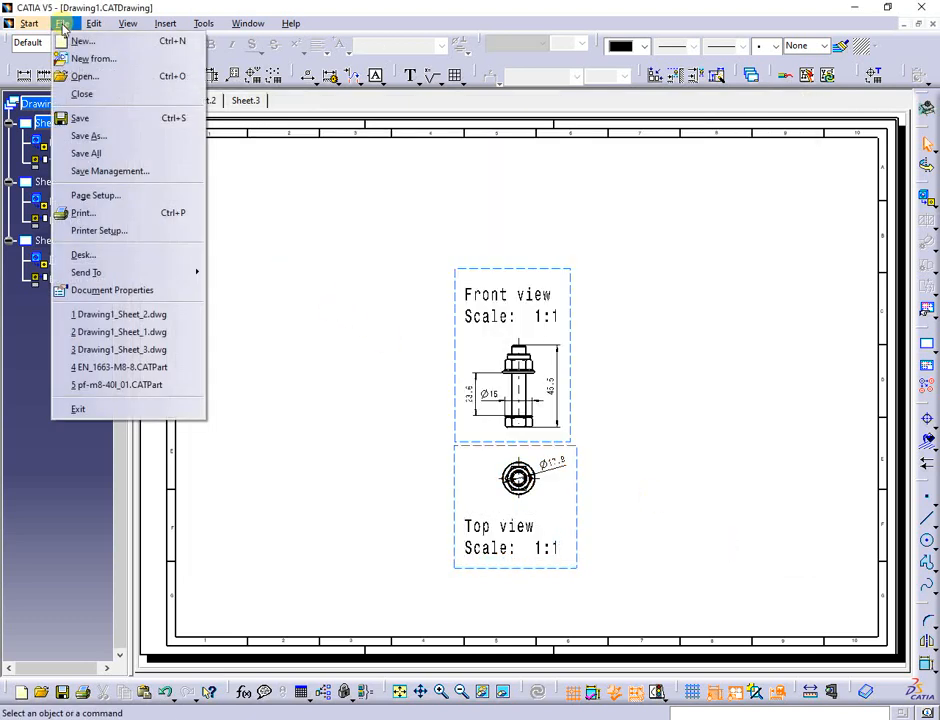
pyautogui.click(88, 135)
pyautogui.click(453, 351)
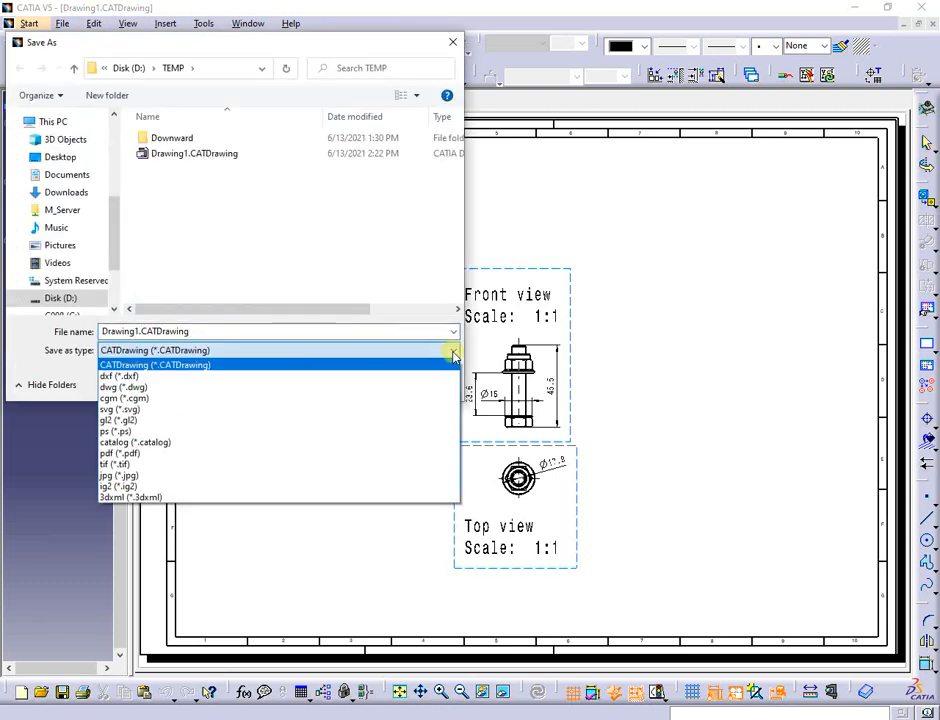
pyautogui.click(186, 377)
pyautogui.click(350, 383)
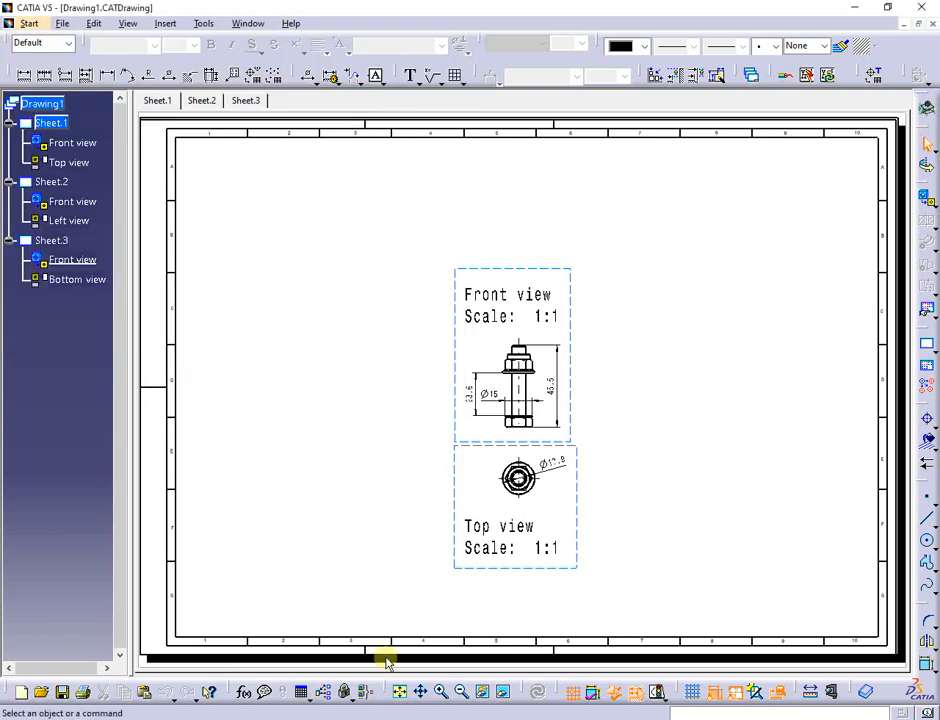
# Step: Open Drawing1_Sheet_1.dxf from D:\TEMP in a maximized CATIA window and inspect the front view's overall length dimension
pyautogui.click(904, 23)
pyautogui.hotkey('alt', 'Tab')
pyautogui.moveTo(374, 430)
pyautogui.mouseDown()
pyautogui.moveTo(229, 390)
pyautogui.moveTo(91, 288)
pyautogui.mouseUp()
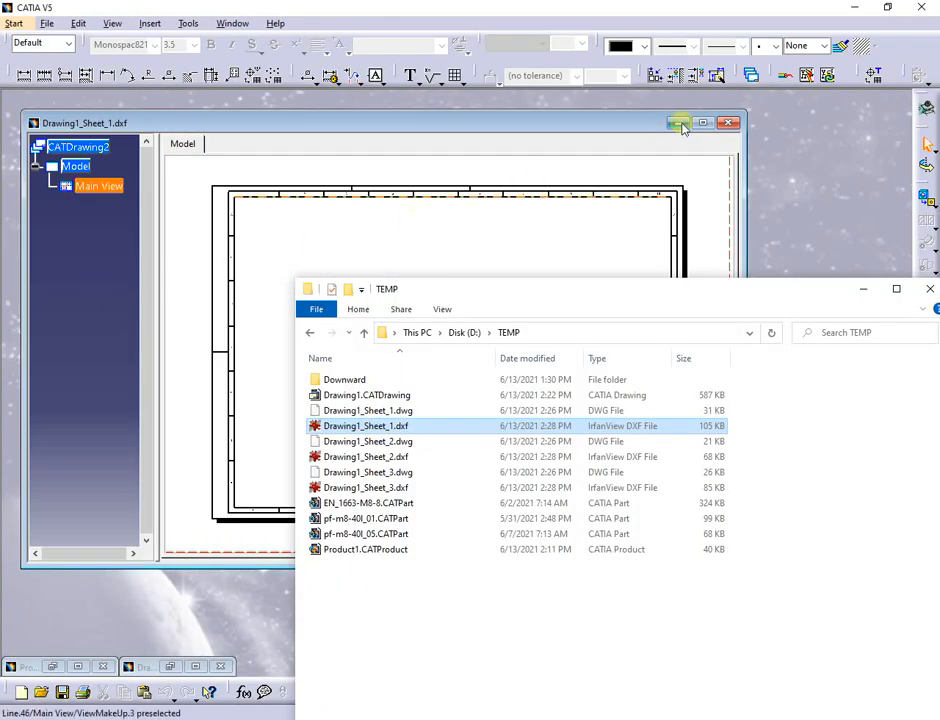
pyautogui.click(703, 124)
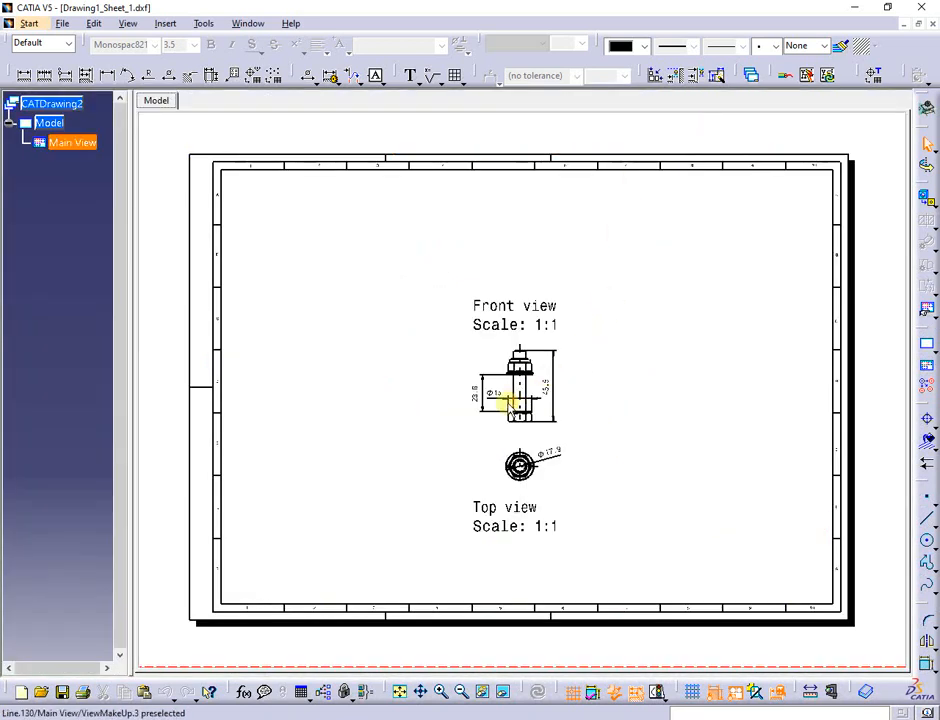
pyautogui.moveTo(436, 476)
pyautogui.mouseDown(button='middle')
pyautogui.moveTo(406, 512)
pyautogui.moveTo(463, 338)
pyautogui.moveTo(518, 367)
pyautogui.moveTo(583, 241)
pyautogui.mouseUp(button='middle')
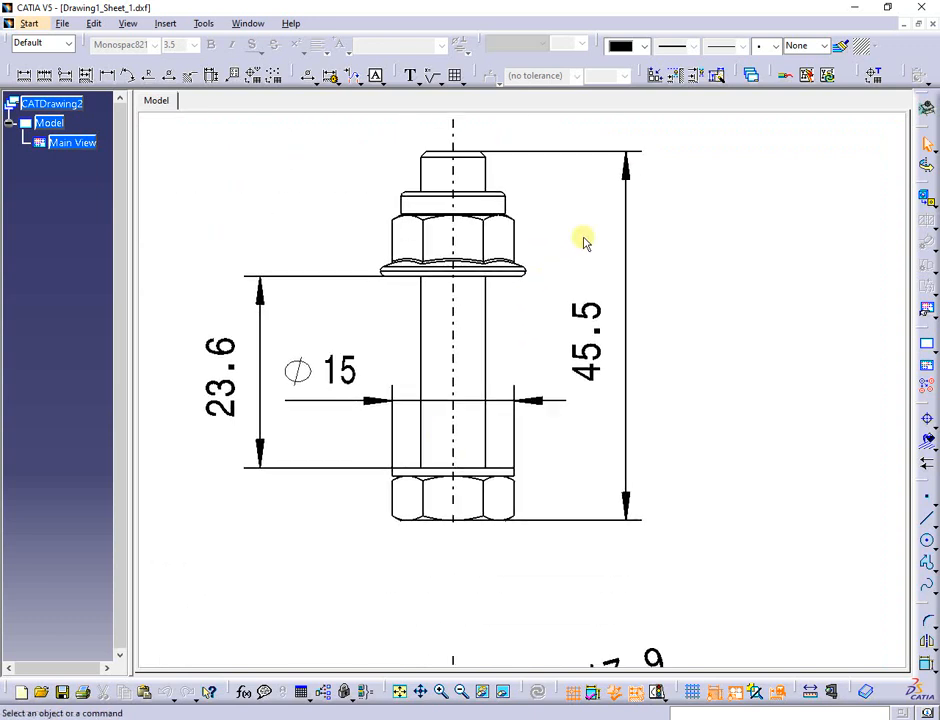
pyautogui.click(627, 182)
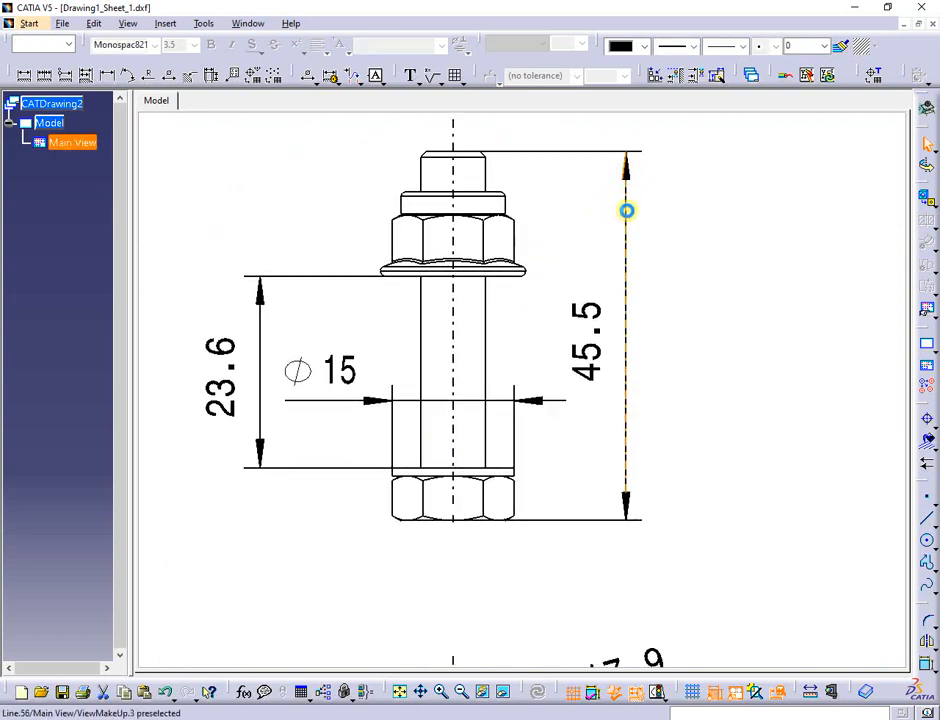
# Step: Check whether the 45.5 and 23.6 dimension lines and texts in Drawing1_Sheet_1.dxf are separate elements, then close the file
pyautogui.click(628, 332)
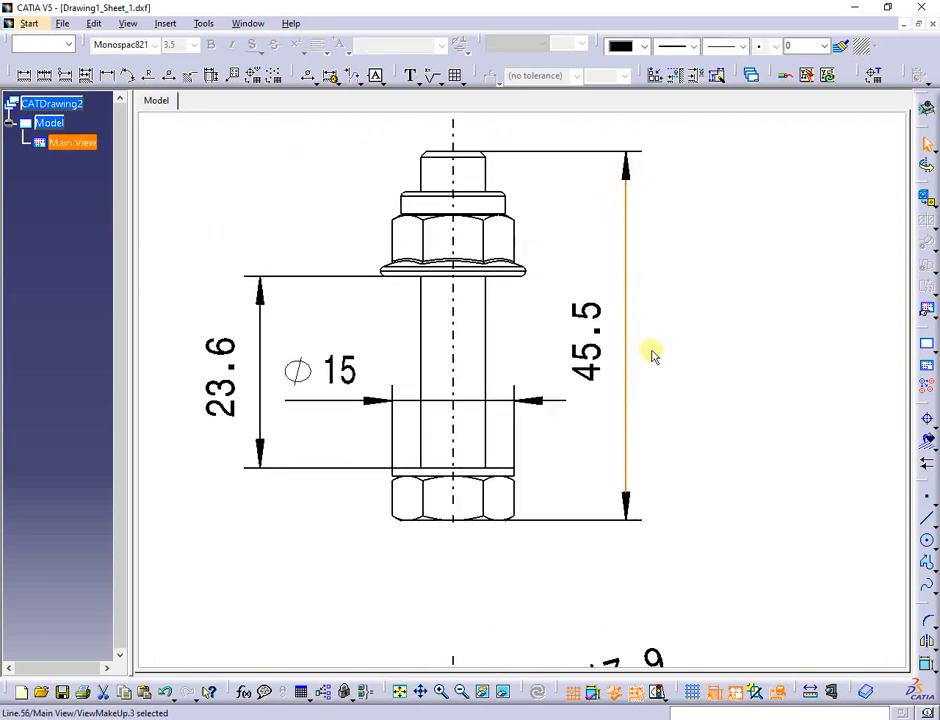
pyautogui.click(592, 357)
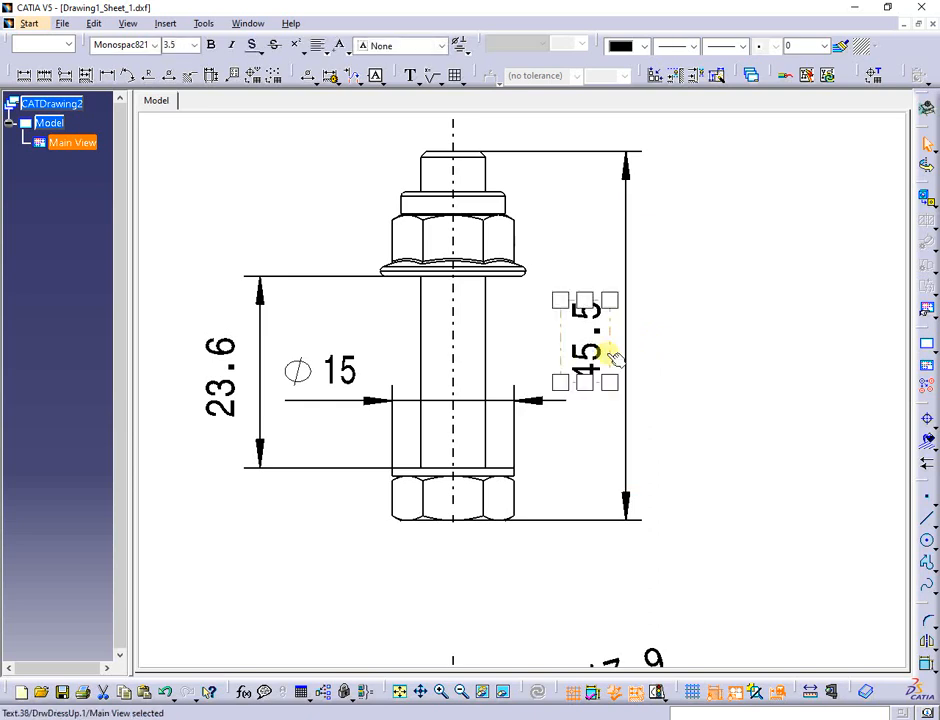
pyautogui.click(226, 370)
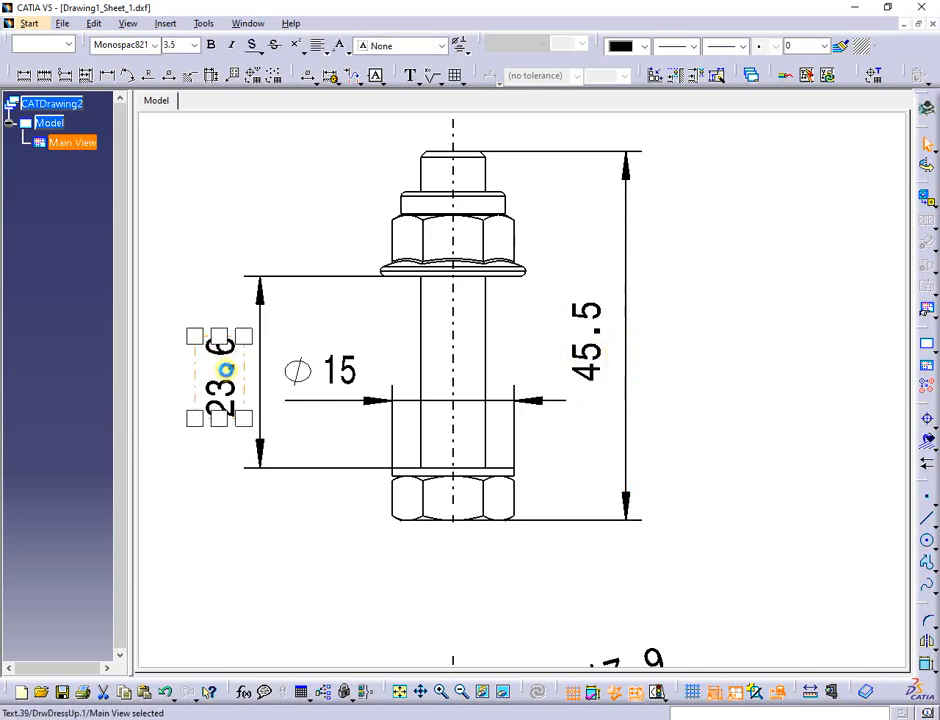
pyautogui.hotkey('ctrl', 'a')
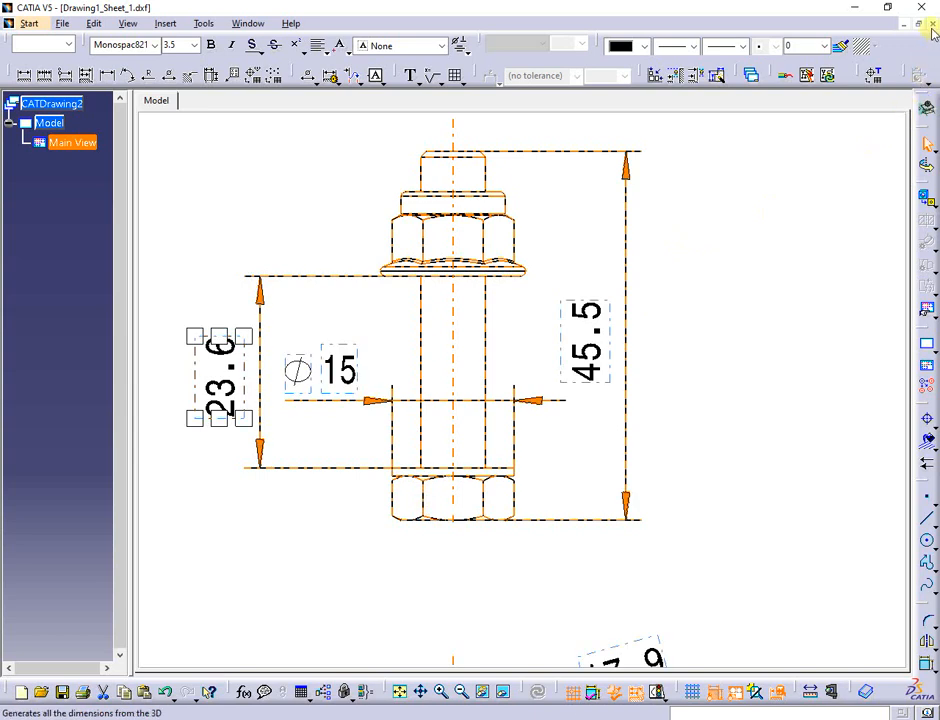
pyautogui.click(931, 25)
# Step: Save Drawing1 in dwg format in D:\TEMP, overwriting the earlier sheet files
pyautogui.click(63, 24)
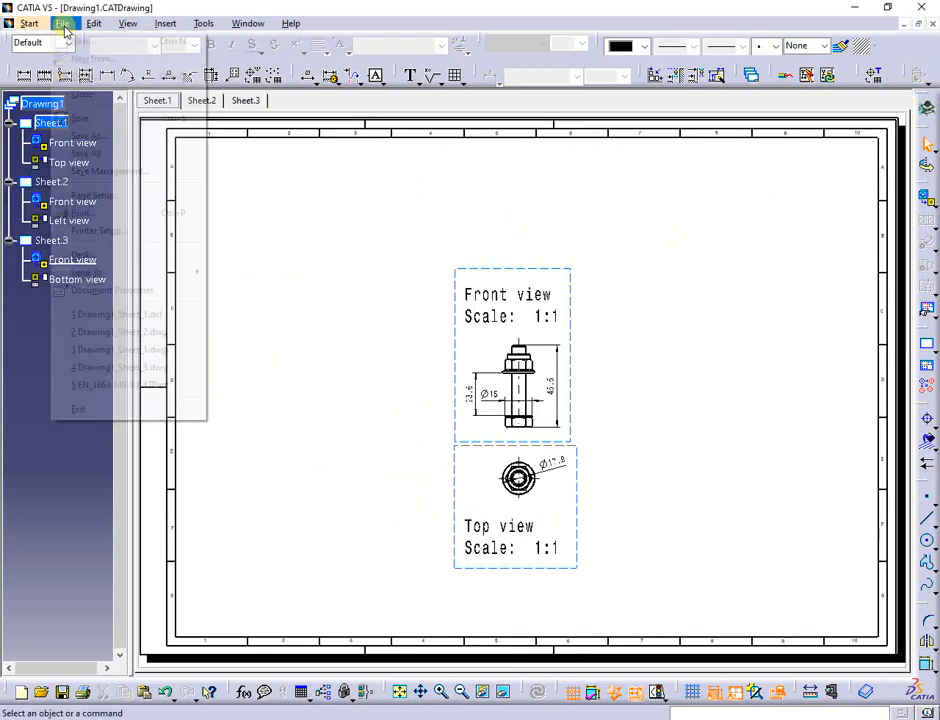
pyautogui.click(80, 116)
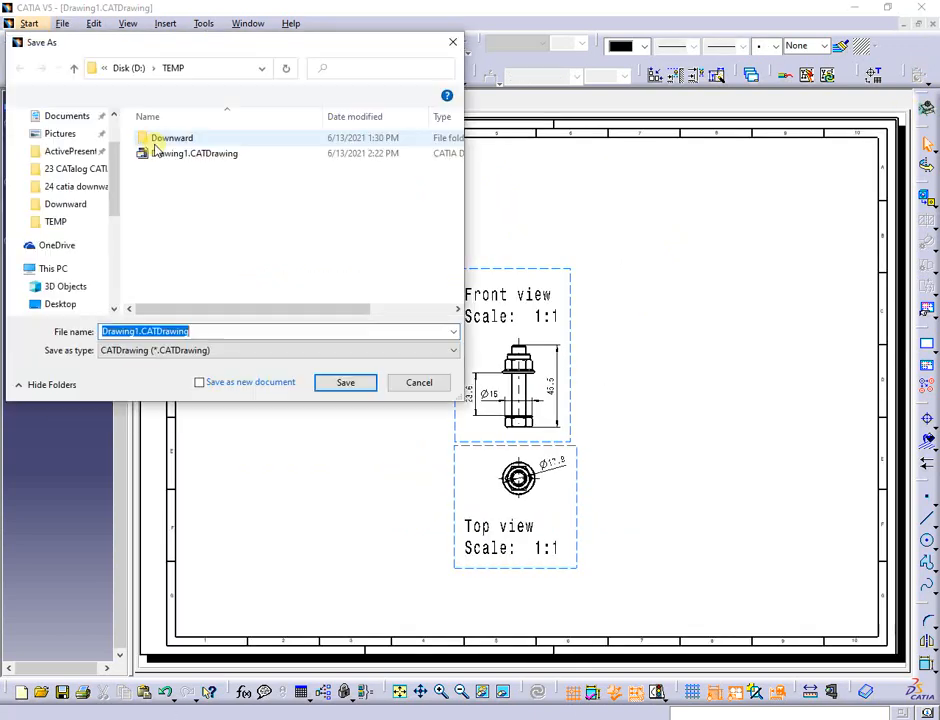
pyautogui.click(451, 351)
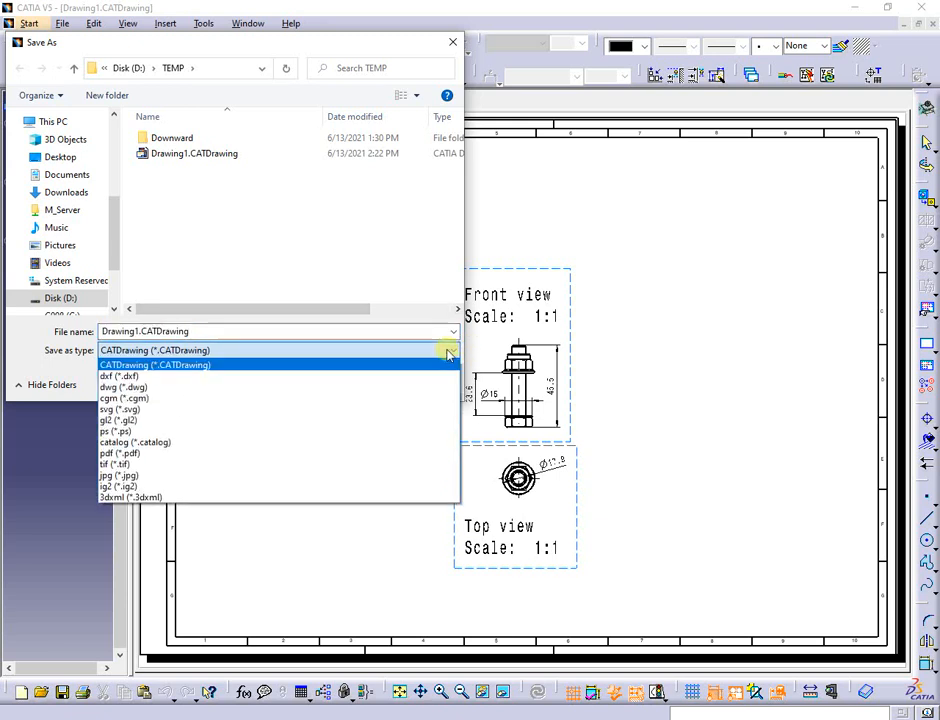
pyautogui.click(124, 387)
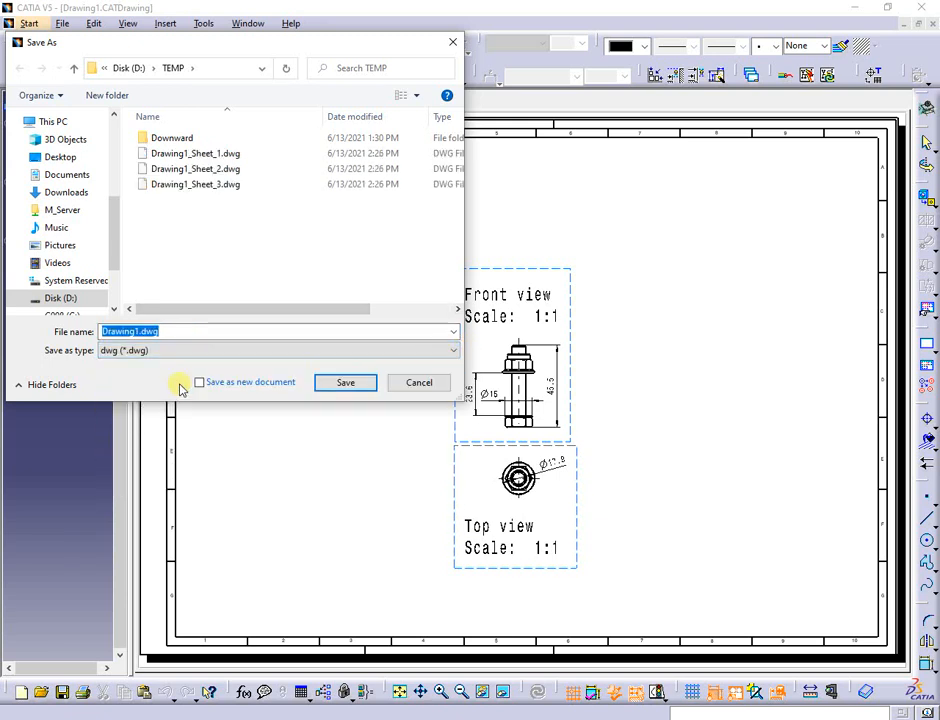
pyautogui.click(357, 384)
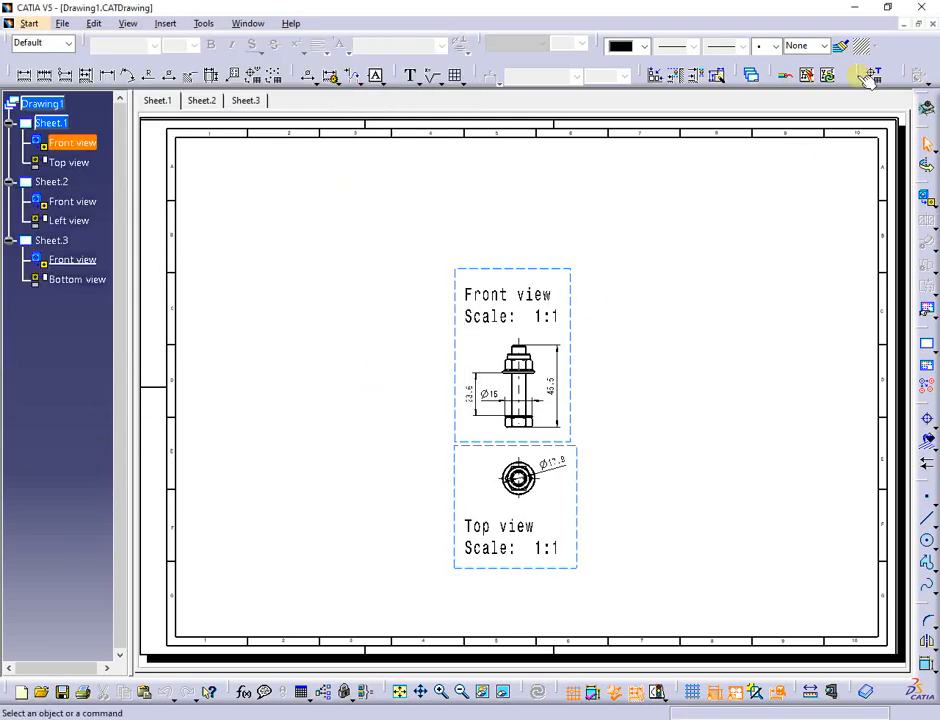
# Step: Minimize Drawing1 and open Drawing1_Sheet_1.dwg from D:\TEMP in a maximized CATIA window
pyautogui.click(903, 23)
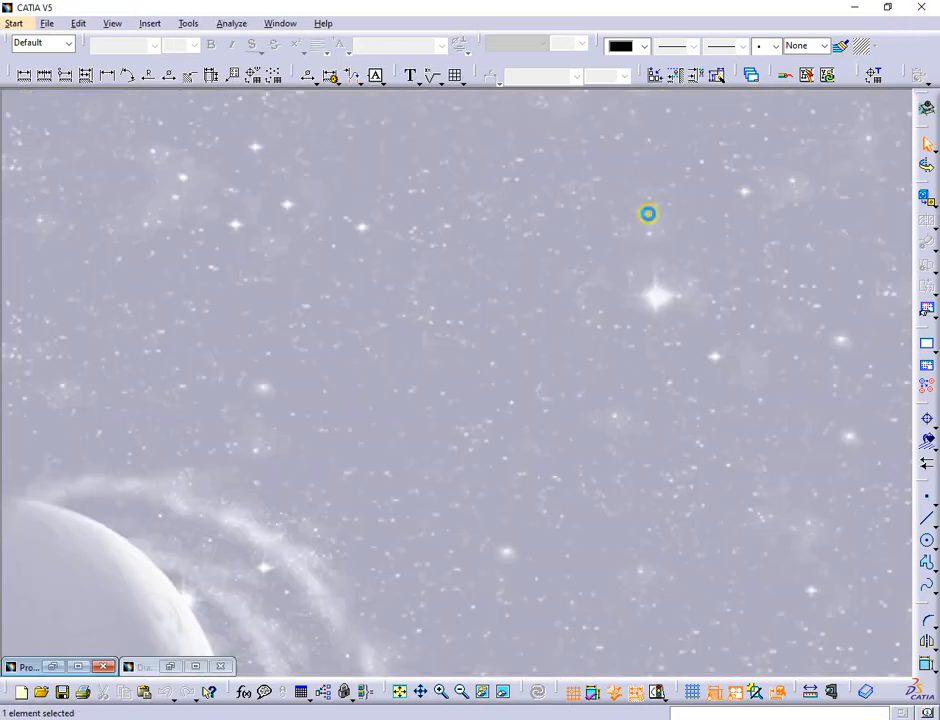
pyautogui.hotkey('alt', 'Tab')
pyautogui.click(389, 411)
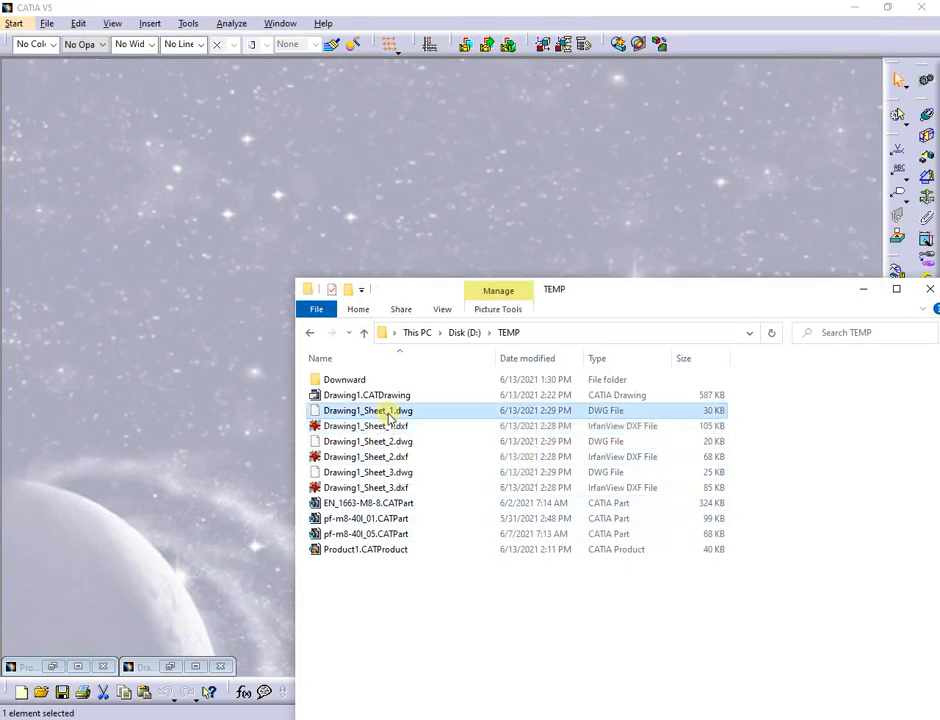
pyautogui.moveTo(389, 411)
pyautogui.mouseDown()
pyautogui.moveTo(216, 361)
pyautogui.moveTo(130, 281)
pyautogui.mouseUp()
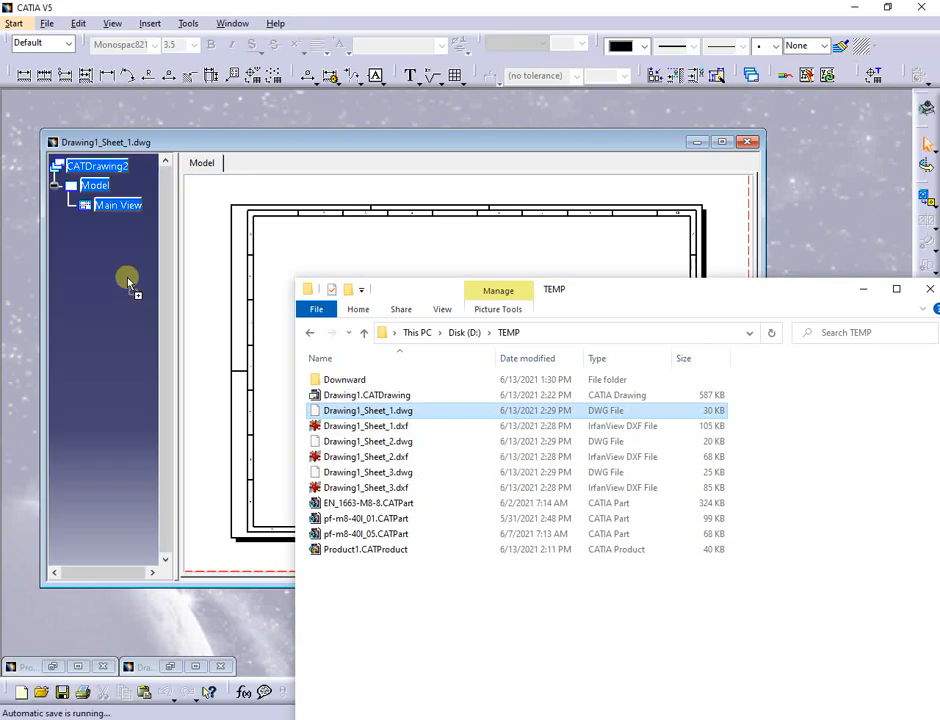
pyautogui.click(721, 142)
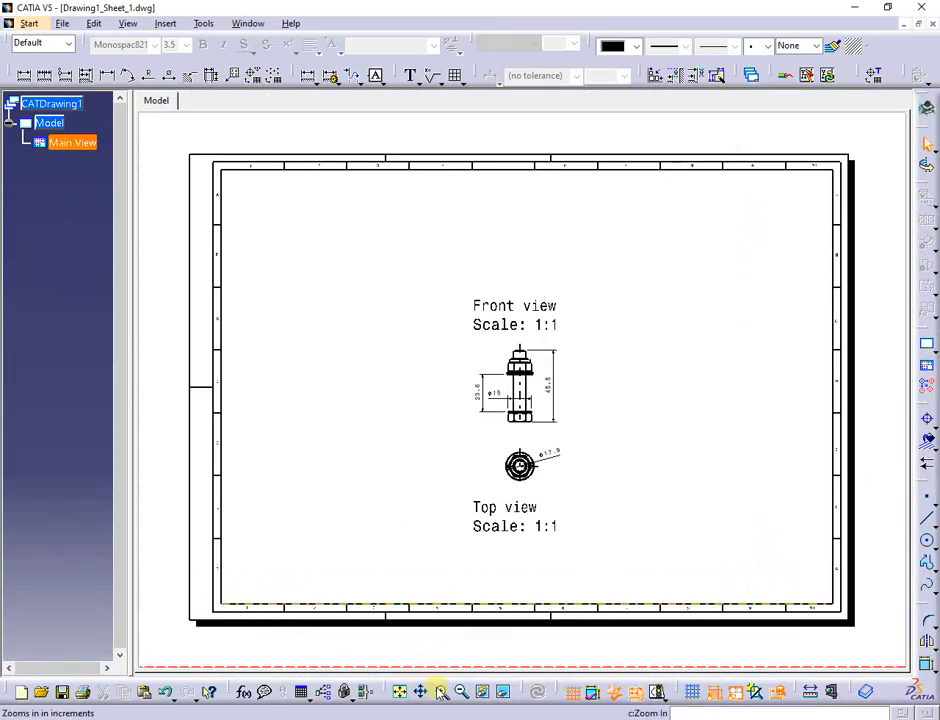
# Step: Select the front view's overall length dimension in the opened dwg sheet and test moving its dimension line outward
pyautogui.click(461, 692)
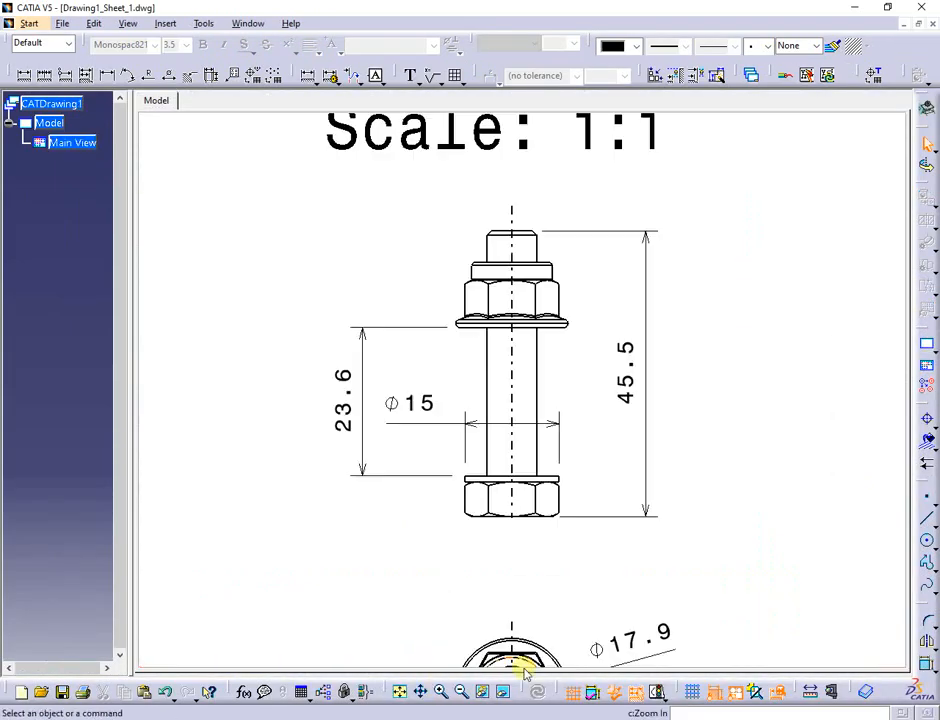
pyautogui.click(650, 378)
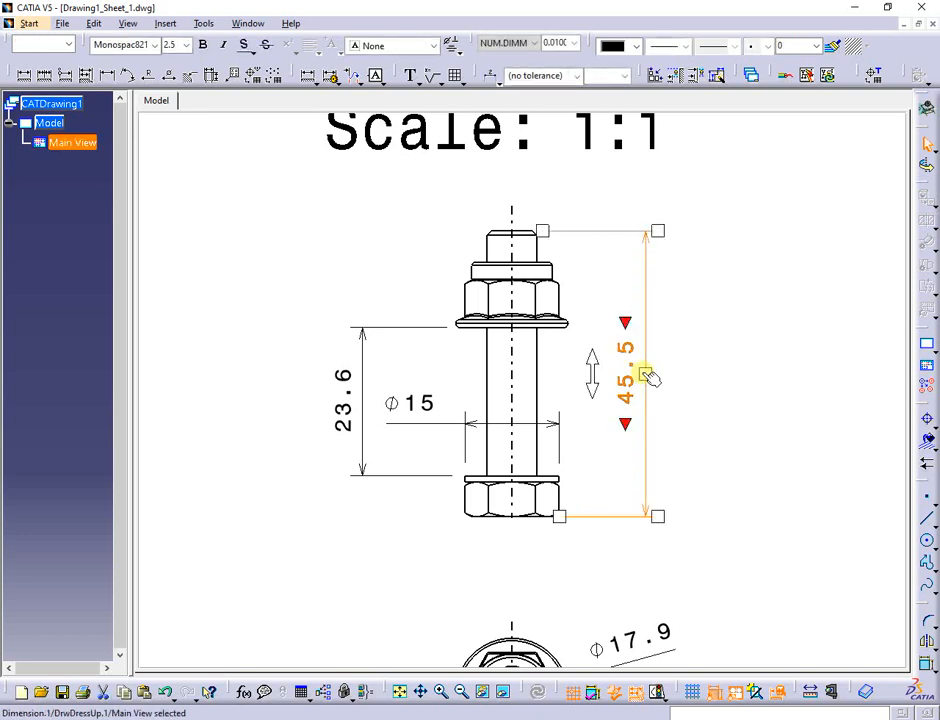
pyautogui.moveTo(650, 380); pyautogui.dragTo(686, 393)
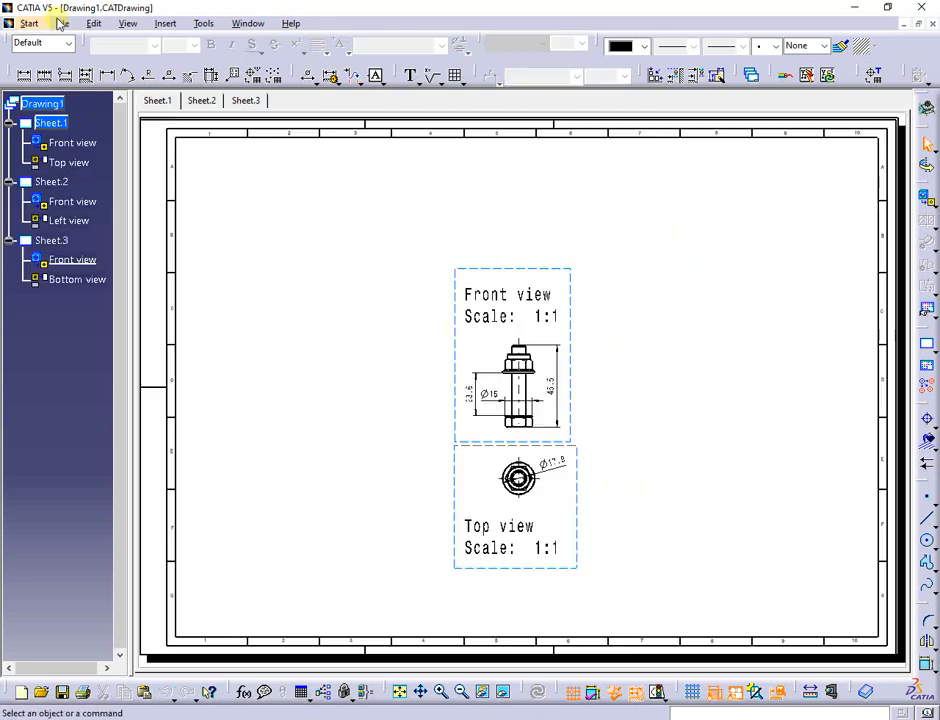
# Step: Save Drawing1 in pdf format in D:\TEMP
pyautogui.click(62, 23)
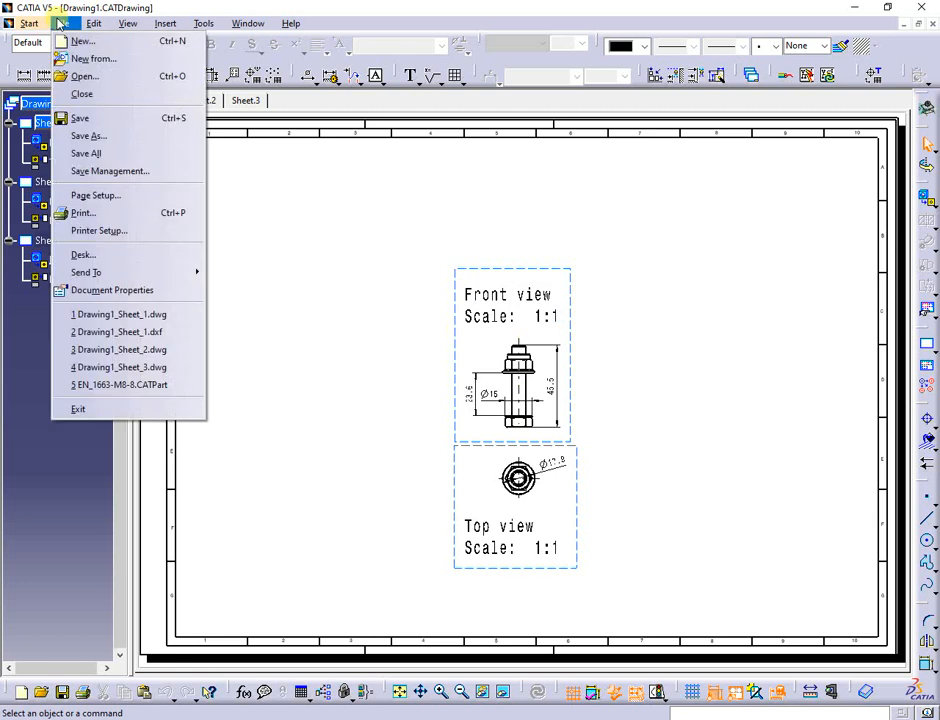
pyautogui.click(128, 136)
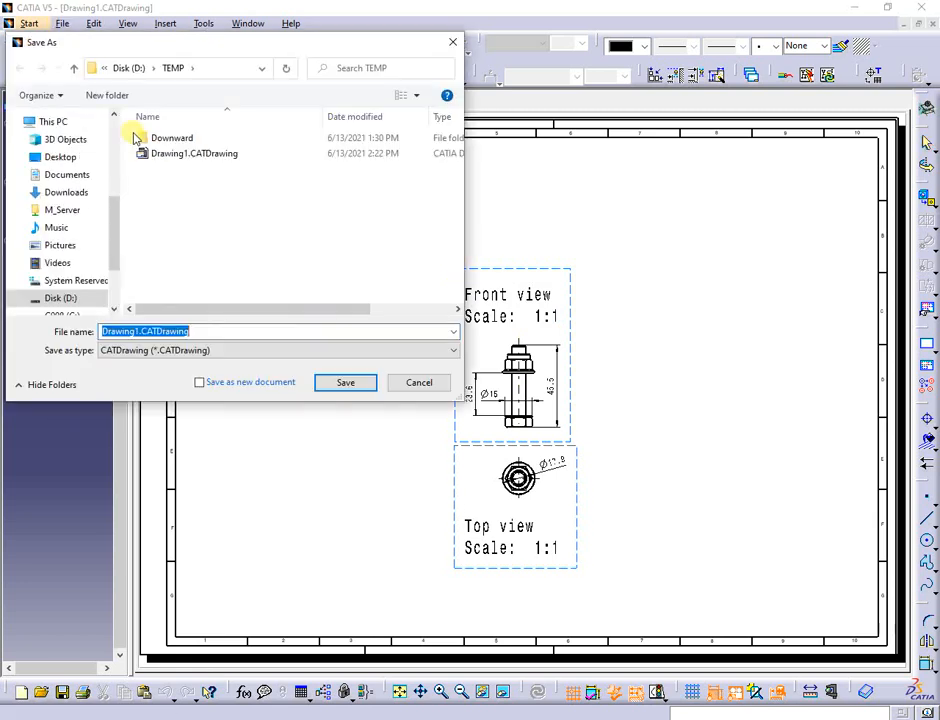
pyautogui.click(453, 350)
pyautogui.click(239, 460)
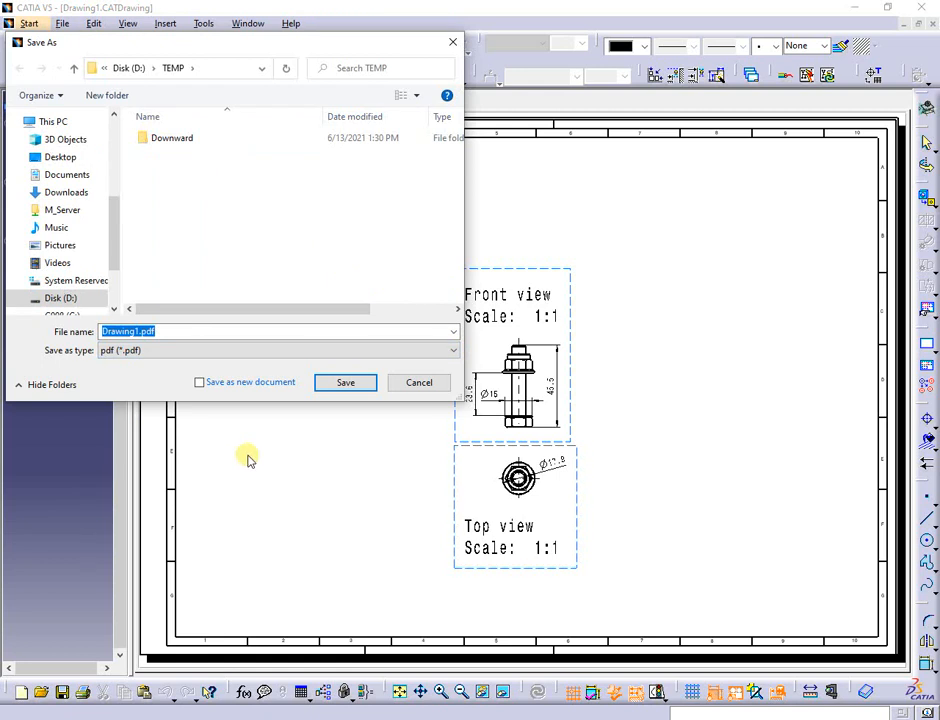
pyautogui.click(345, 383)
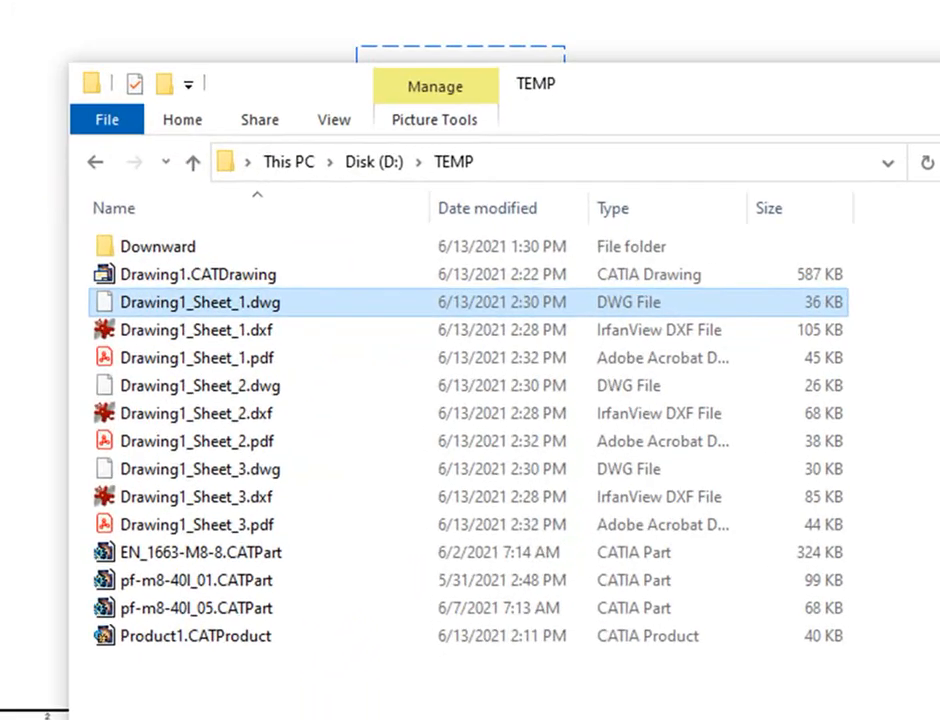
# Step: Open Drawing1_Sheet_1.pdf from D:\TEMP in Adobe Acrobat Reader, check the exported sheet and close it
pyautogui.click(201, 526)
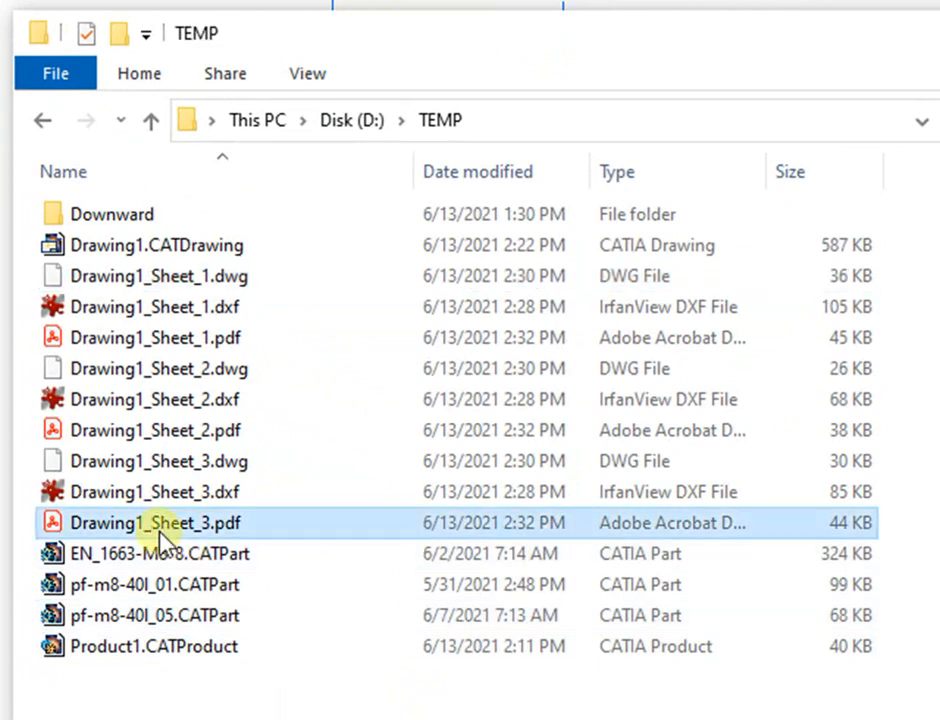
pyautogui.click(153, 341)
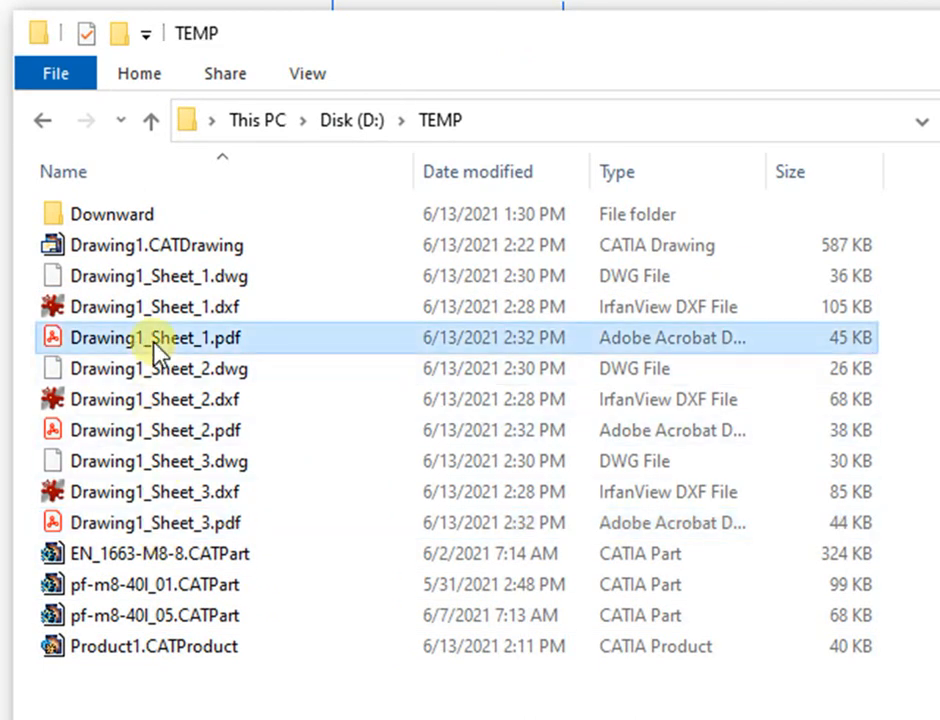
pyautogui.click(170, 436)
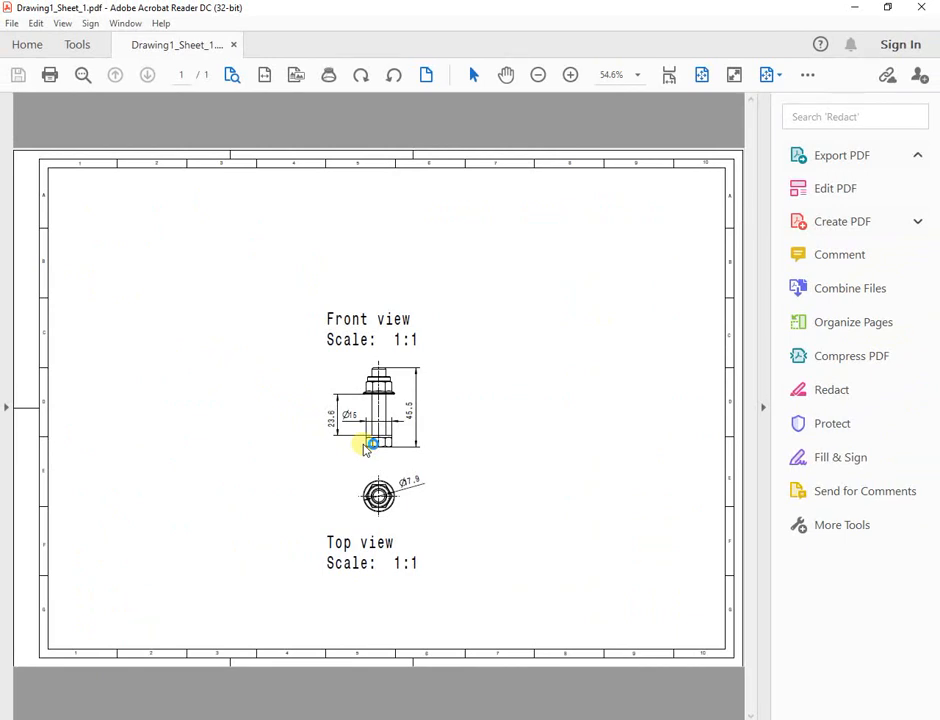
pyautogui.click(925, 10)
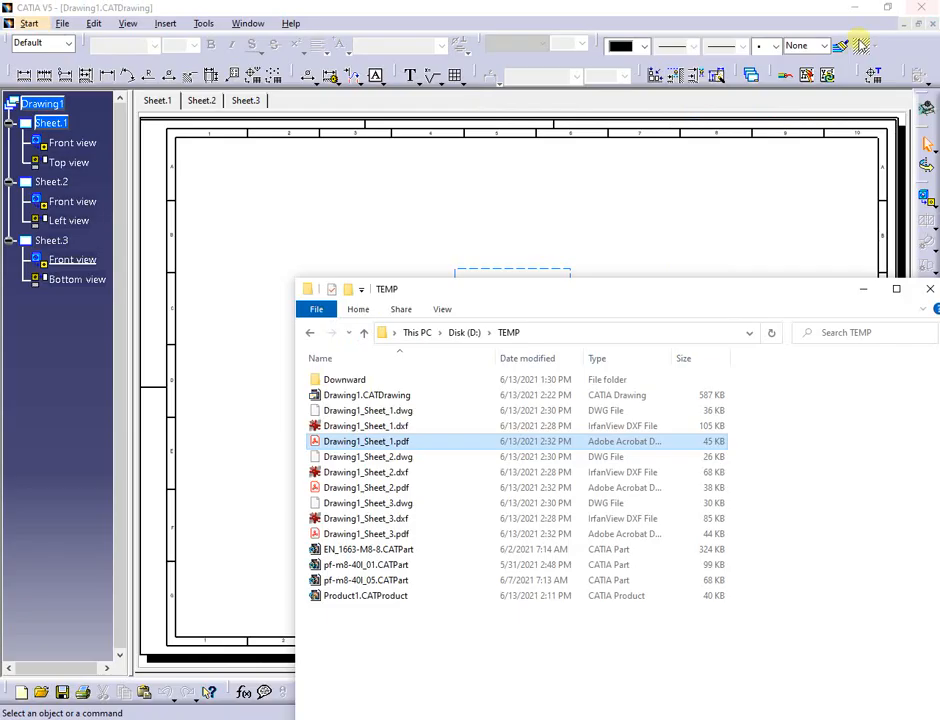
# Step: Enable saving a multisheet document in a single vectorial file in the Graphics Formats compatibility options
pyautogui.click(318, 214)
pyautogui.click(204, 23)
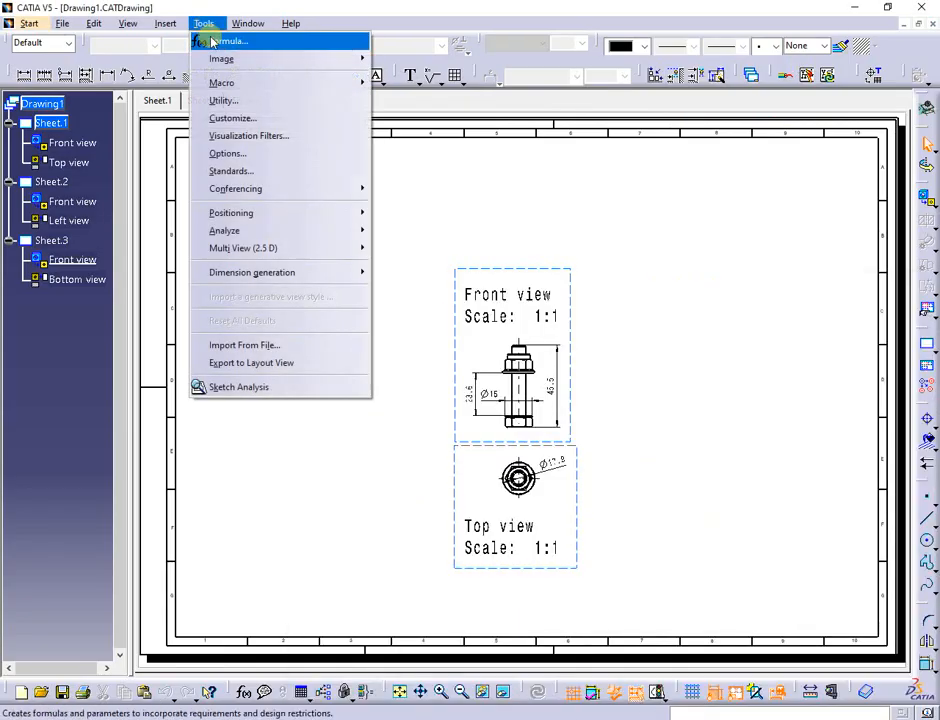
pyautogui.click(252, 153)
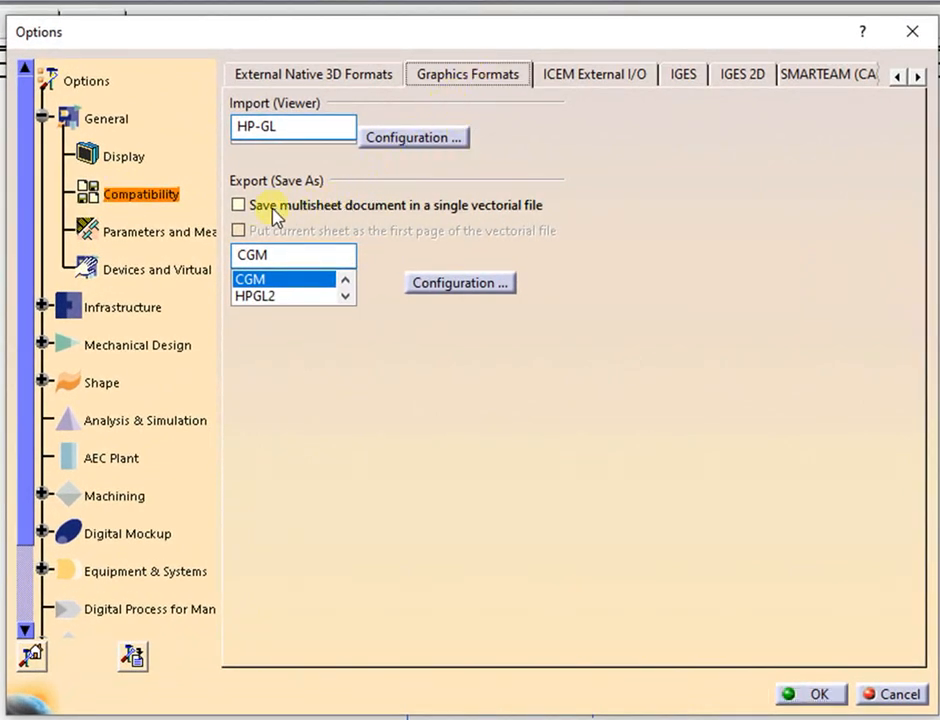
pyautogui.click(240, 208)
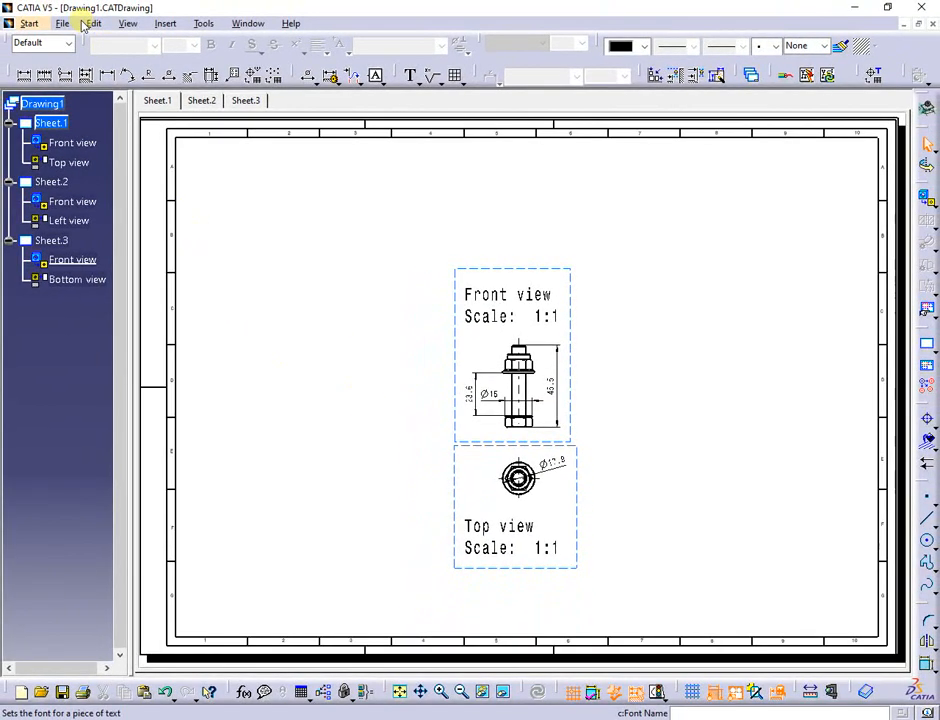
# Step: Export all sheets of Drawing1 to one pdf file, Drawing1.pdf, in D:\TEMP
pyautogui.click(66, 24)
pyautogui.click(115, 137)
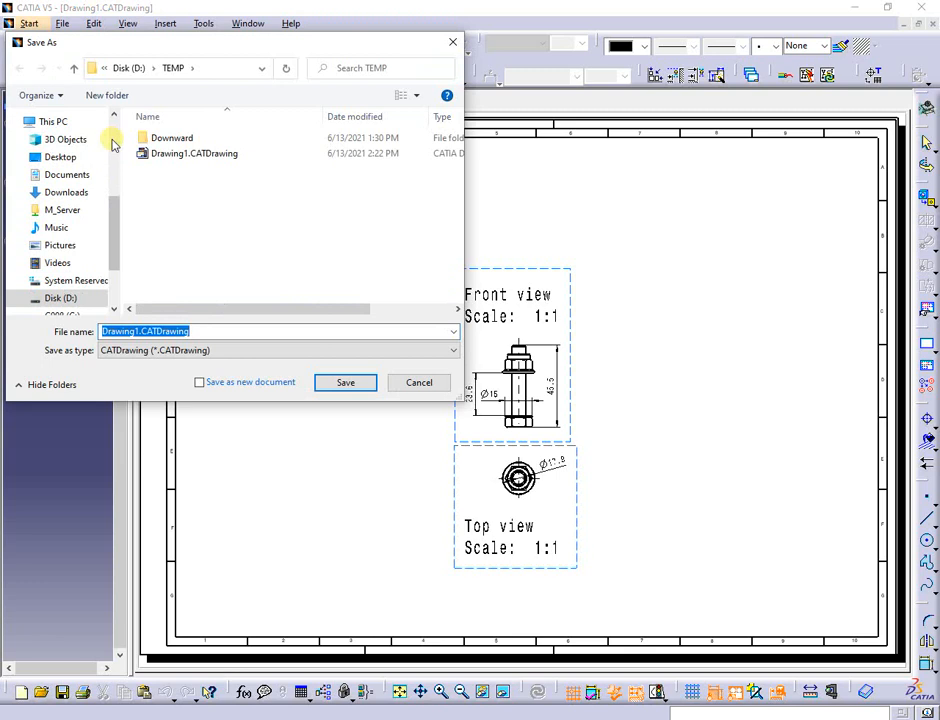
pyautogui.click(455, 350)
pyautogui.click(130, 454)
pyautogui.click(344, 383)
# Step: Open Drawing1.pdf from D:\TEMP in Adobe Acrobat Reader and review all of its pages
pyautogui.hotkey('alt', 'Tab')
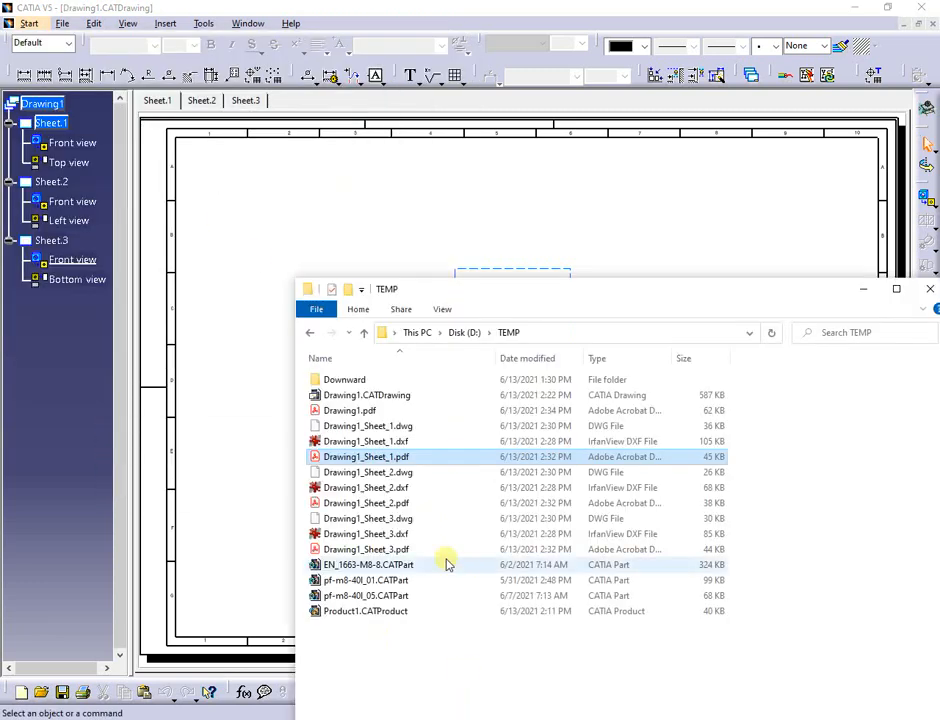
pyautogui.doubleClick(348, 412)
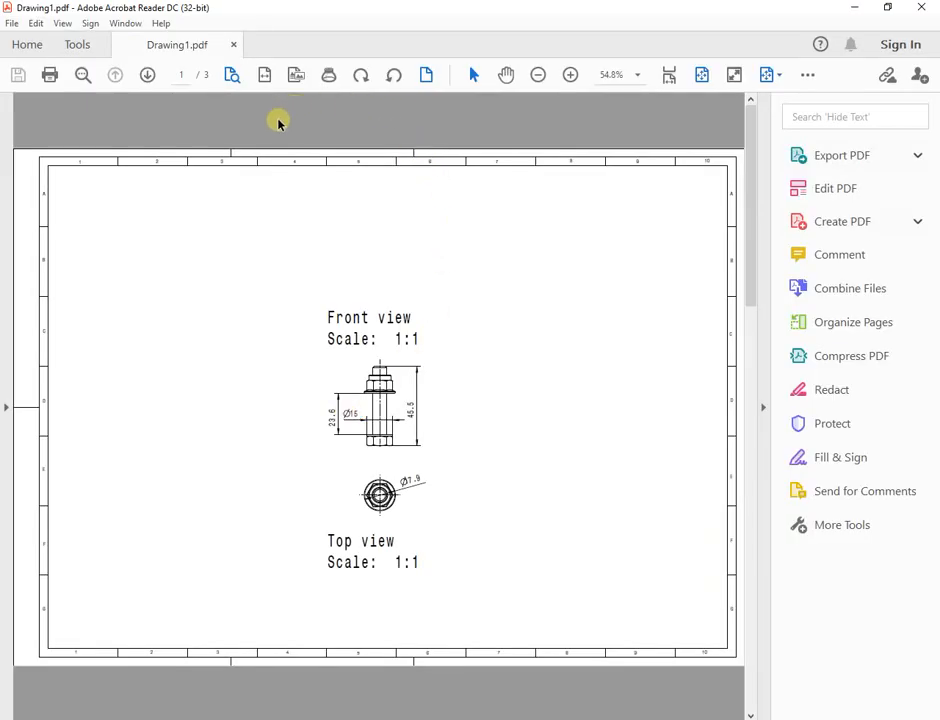
pyautogui.scroll(-3, 395, 172)
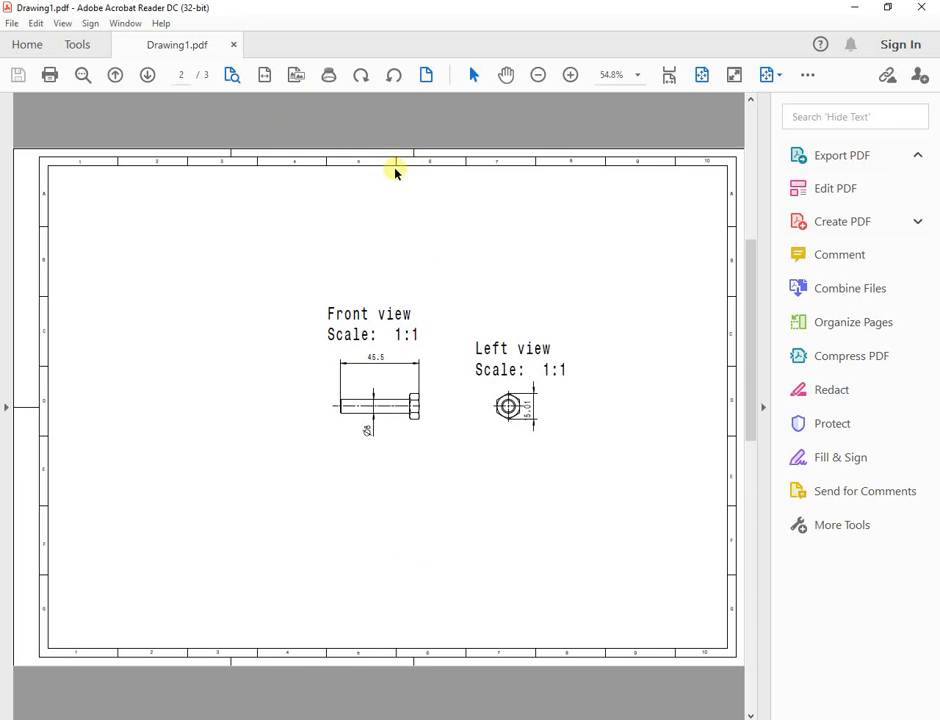
pyautogui.scroll(-3, 395, 172)
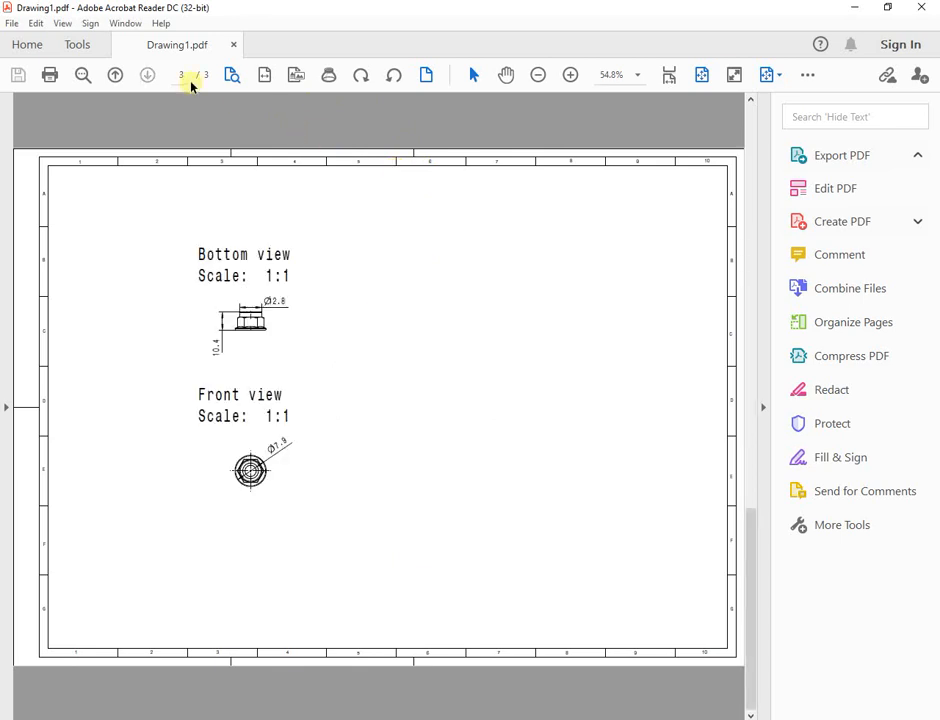
pyautogui.scroll(6, 194, 119)
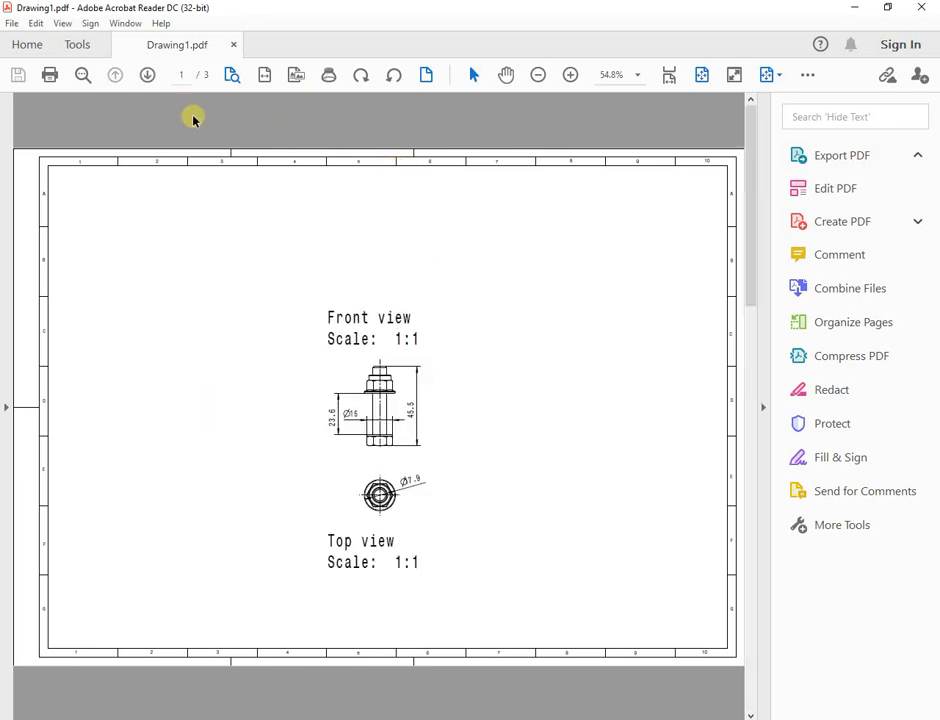